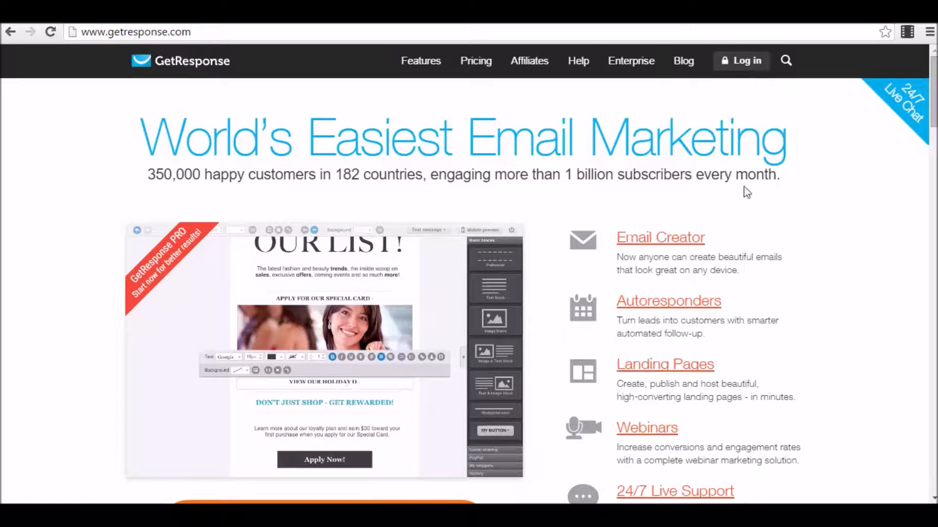
Sign in to GetResponse from the homepage with the account email and password.
click(745, 63)
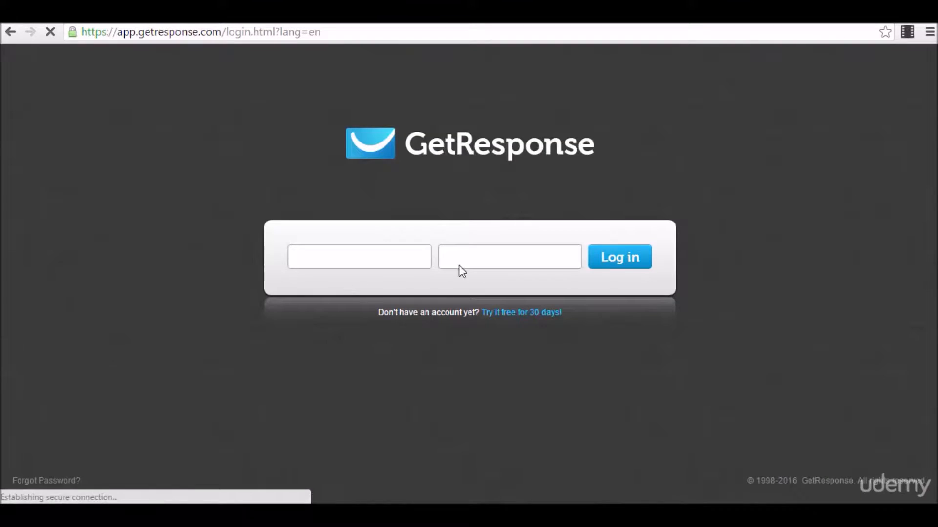
click(321, 256)
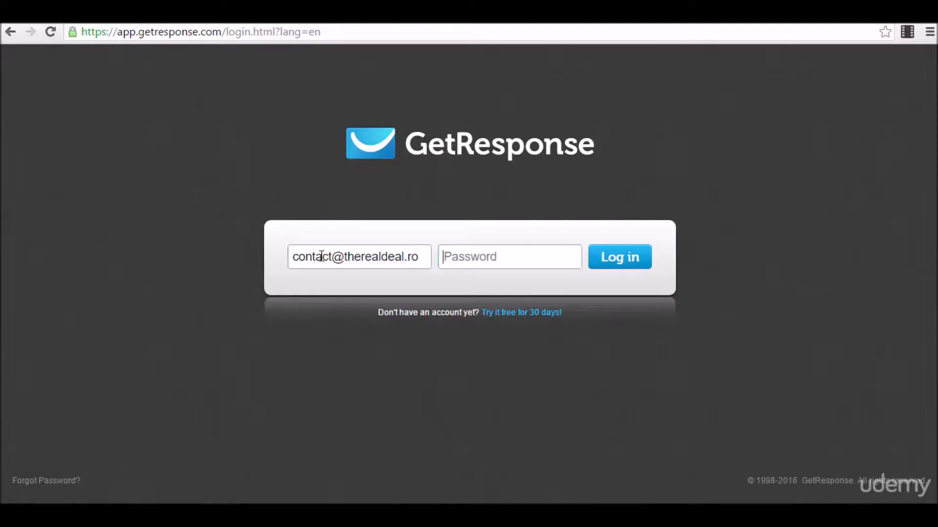
text(••)
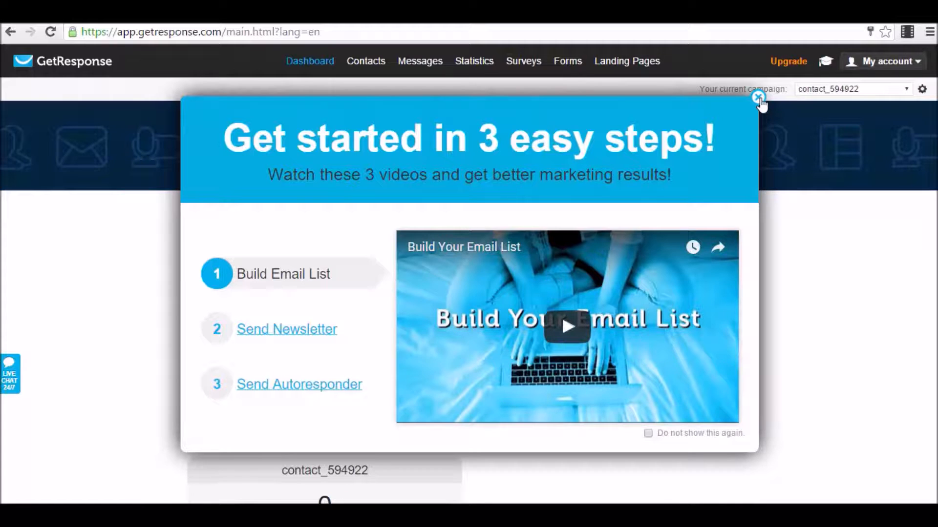
Close the 'Get started in 3 easy steps' popup and scroll through the dashboard's subscription and newsletter stats.
click(758, 97)
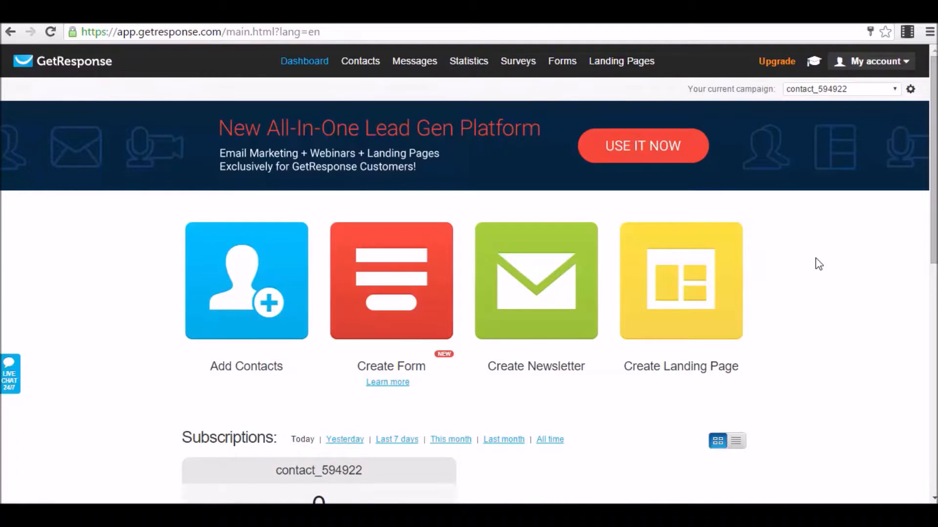
scroll(818, 264, down, 3)
scroll(801, 283, up, 3)
scroll(799, 287, down, 3)
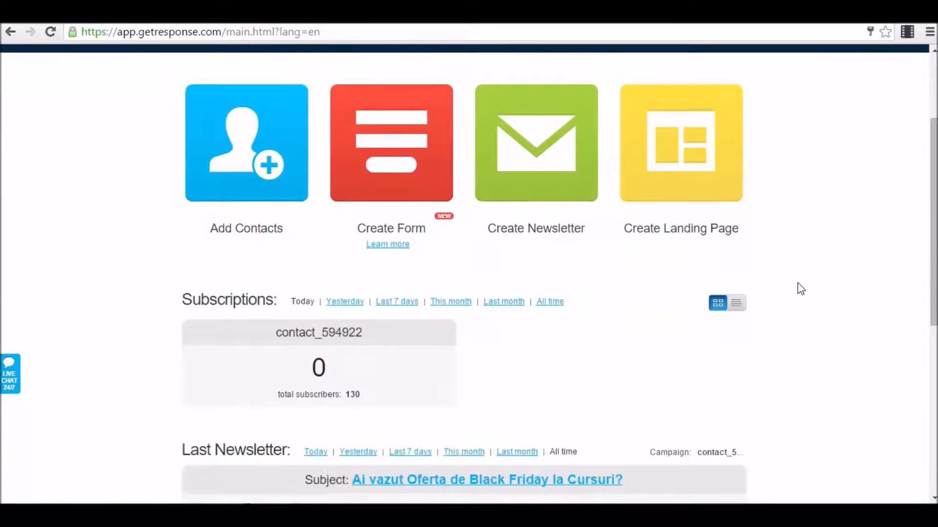
scroll(373, 384, down, 2)
drag(382, 257, 304, 259)
click(383, 259)
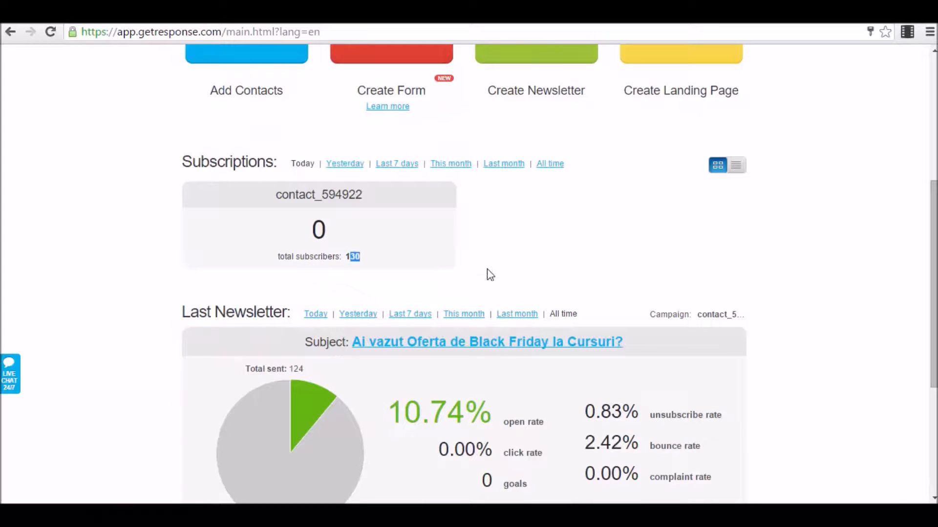
scroll(490, 275, up, 5)
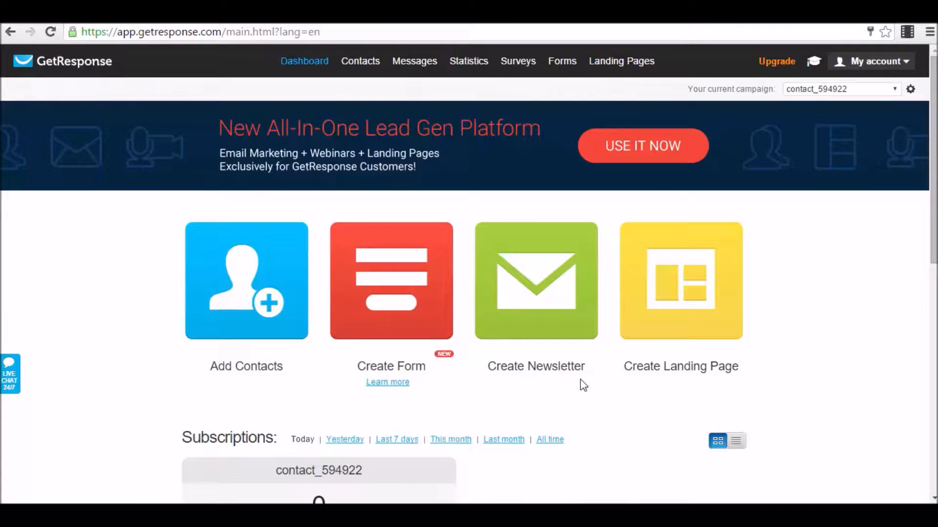
Open Search Contacts and list all 130 subscribed contacts.
mouse_move(360, 64)
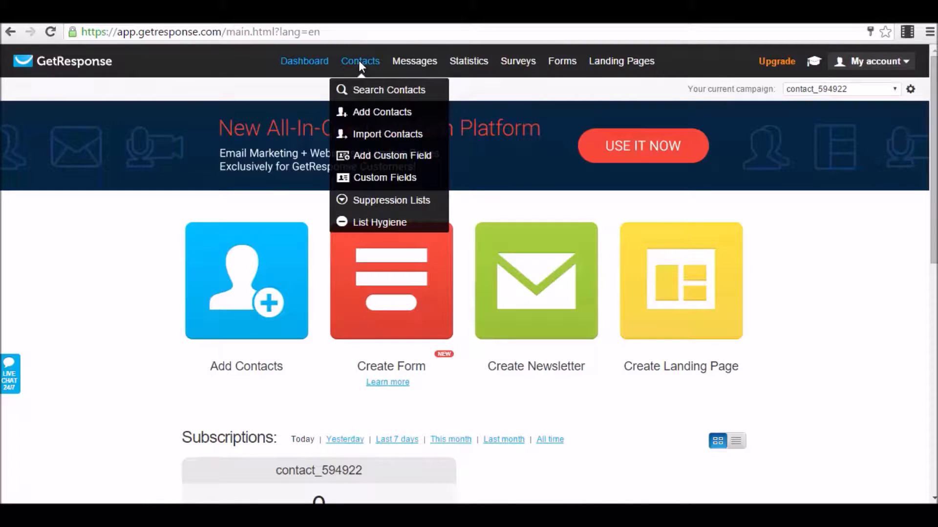
click(376, 89)
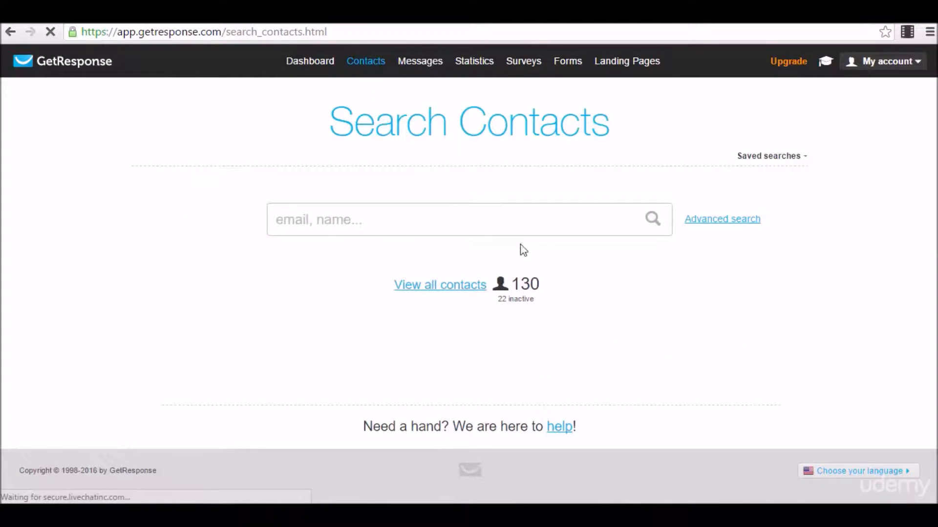
click(466, 284)
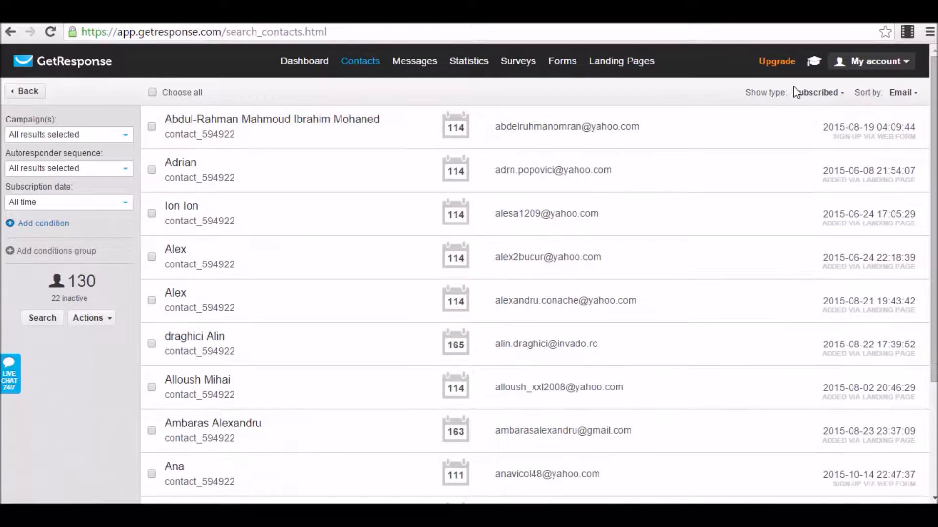
Inspect the Show type and Sort by options, leaving the list sorted by email.
click(827, 94)
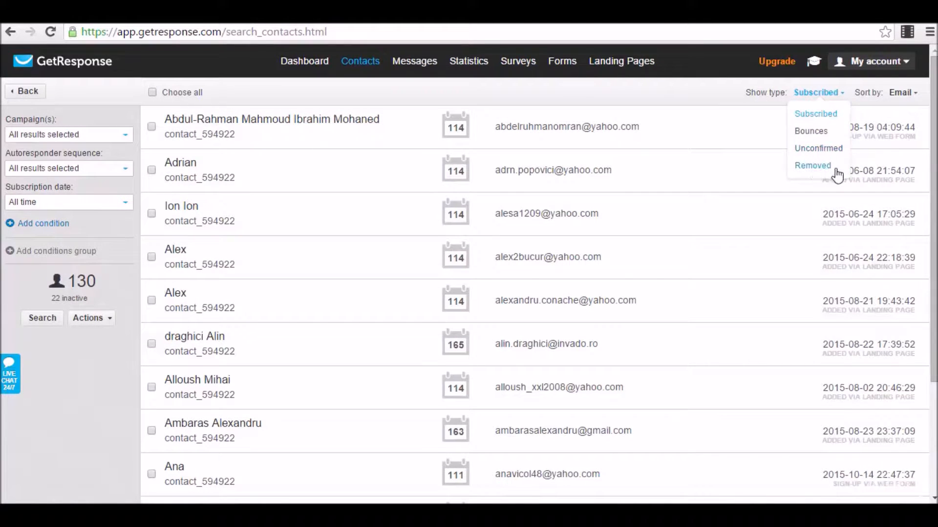
click(902, 93)
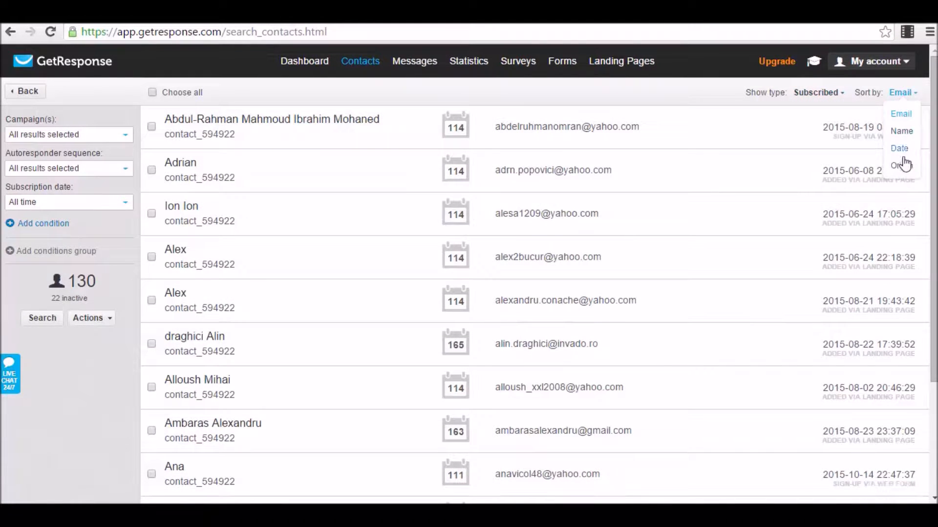
mouse_move(593, 96)
click(679, 98)
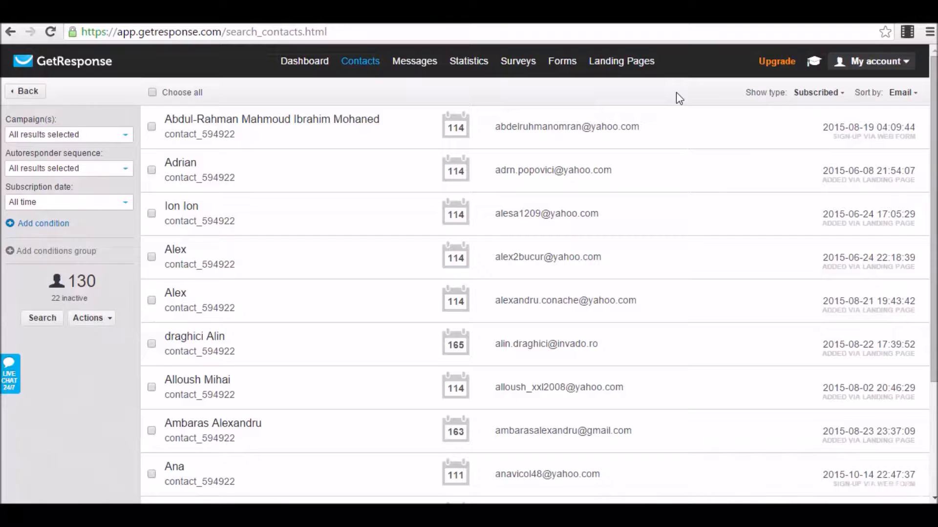
mouse_move(395, 113)
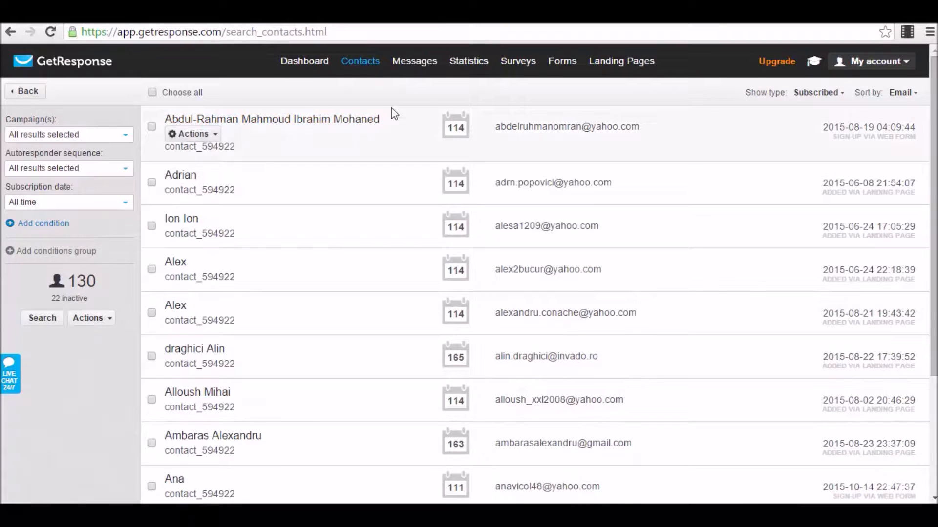
mouse_move(430, 72)
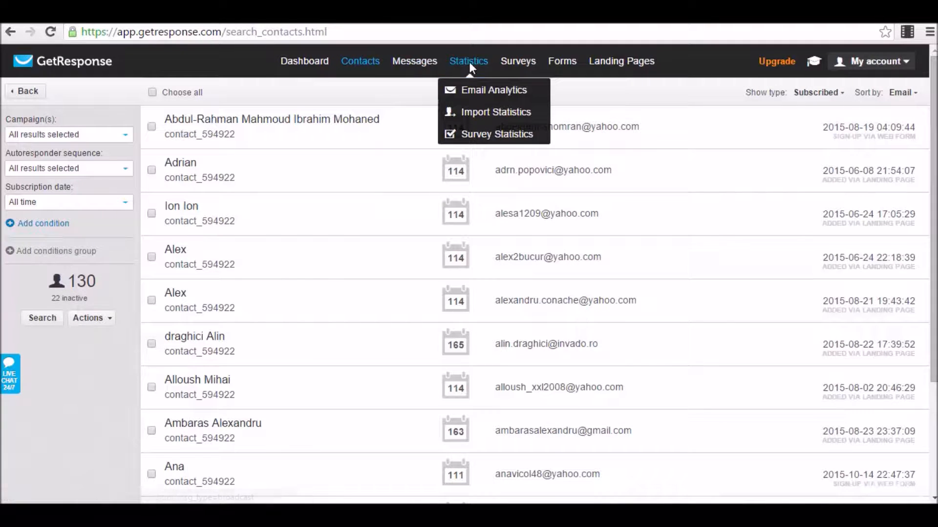
Browse the Statistics, Surveys, Forms and Landing Pages menus and go back to the Dashboard.
mouse_move(500, 67)
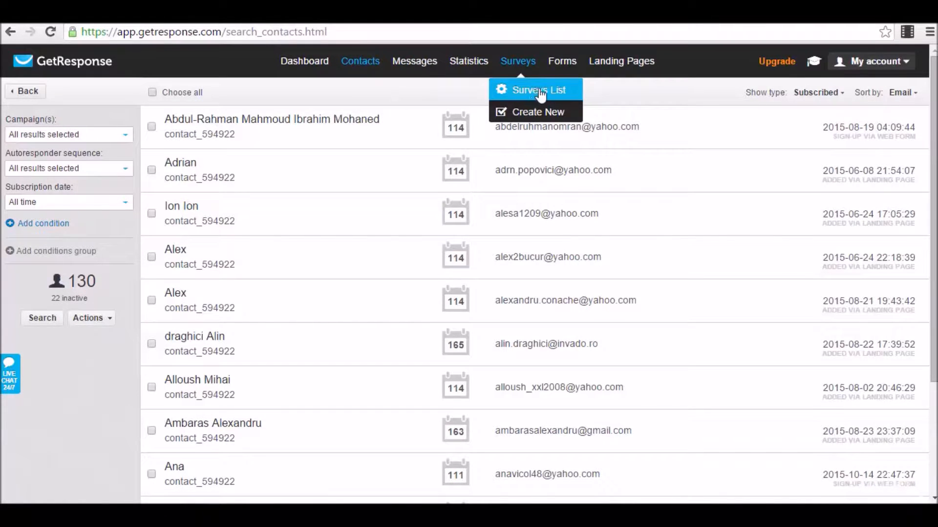
mouse_move(599, 69)
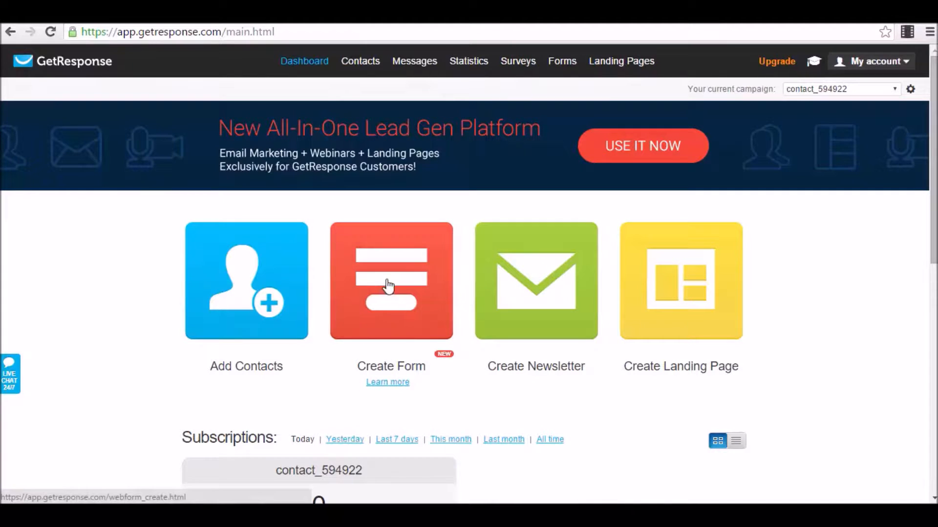
Start a new form from the Create Form tile and scroll the List Builder Wizard template gallery.
click(414, 300)
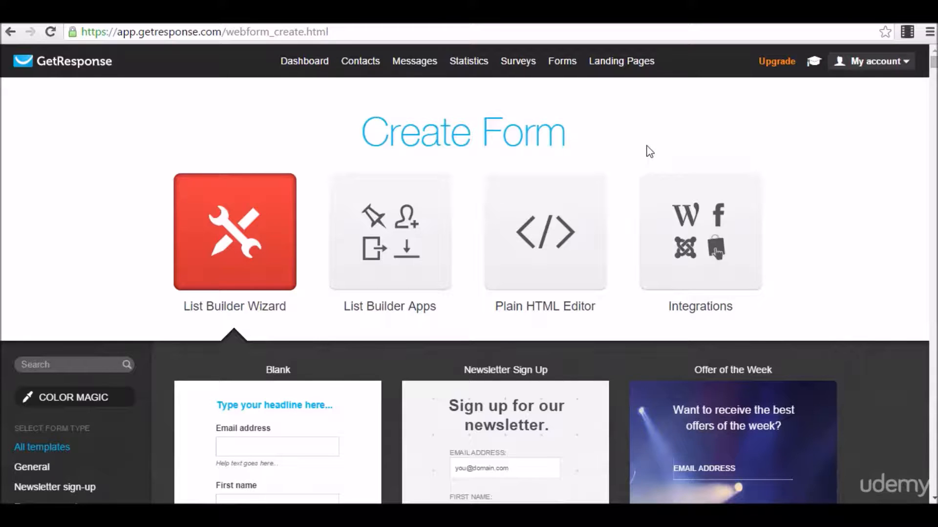
scroll(183, 186, down, 3)
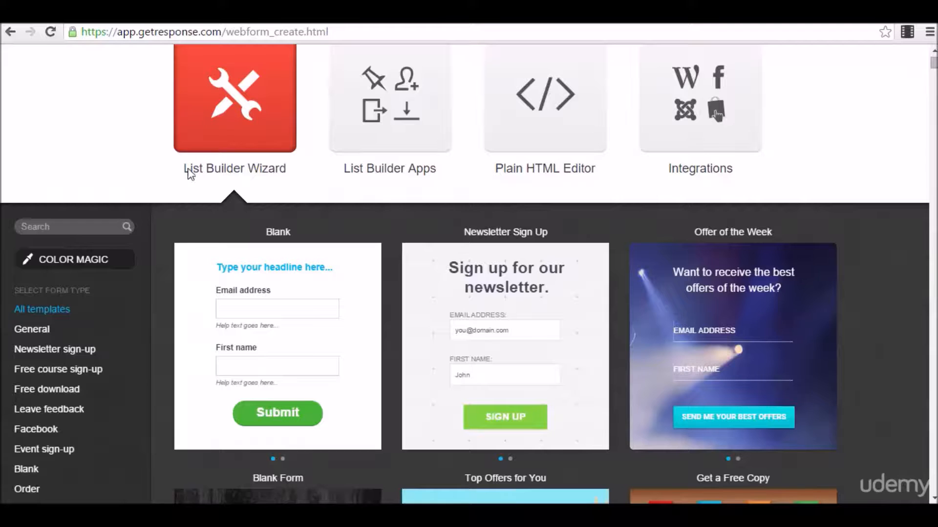
scroll(303, 174, down, 3)
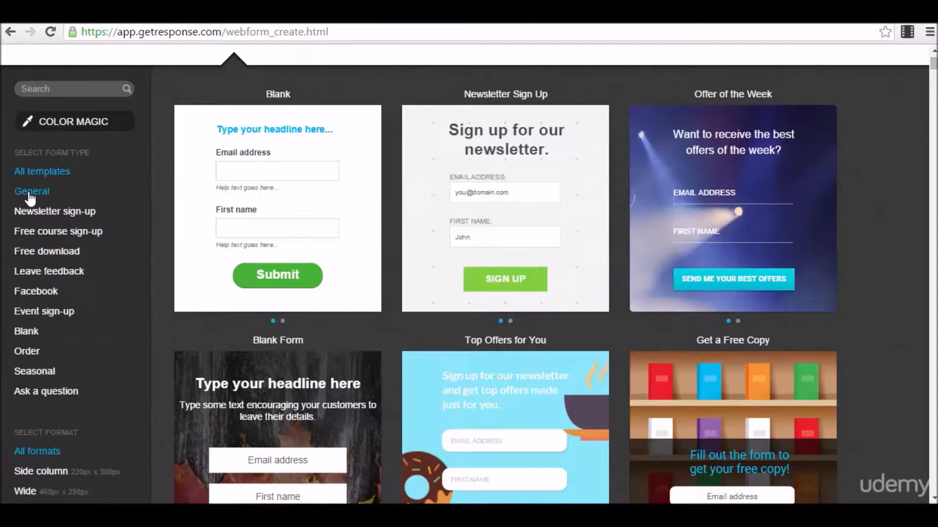
scroll(31, 198, down, 1)
scroll(24, 250, down, 2)
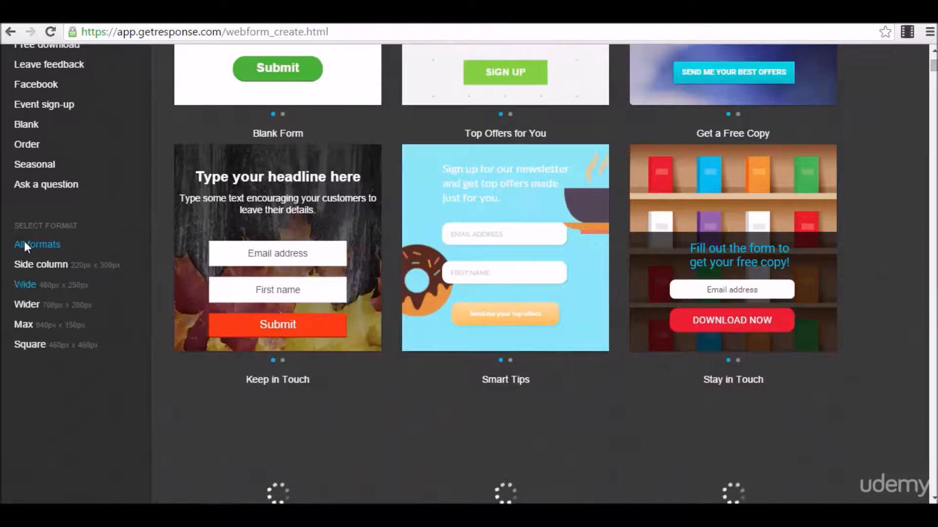
scroll(30, 286, up, 3)
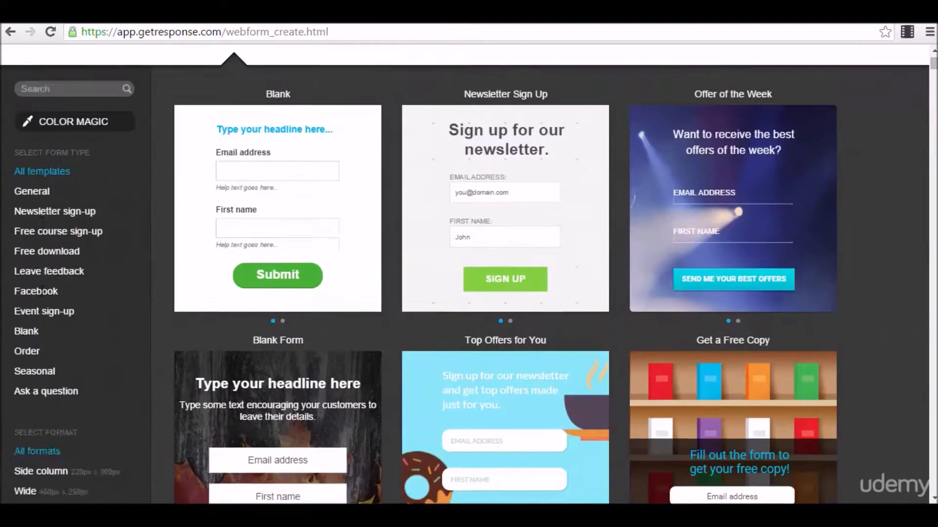
scroll(47, 271, up, 1)
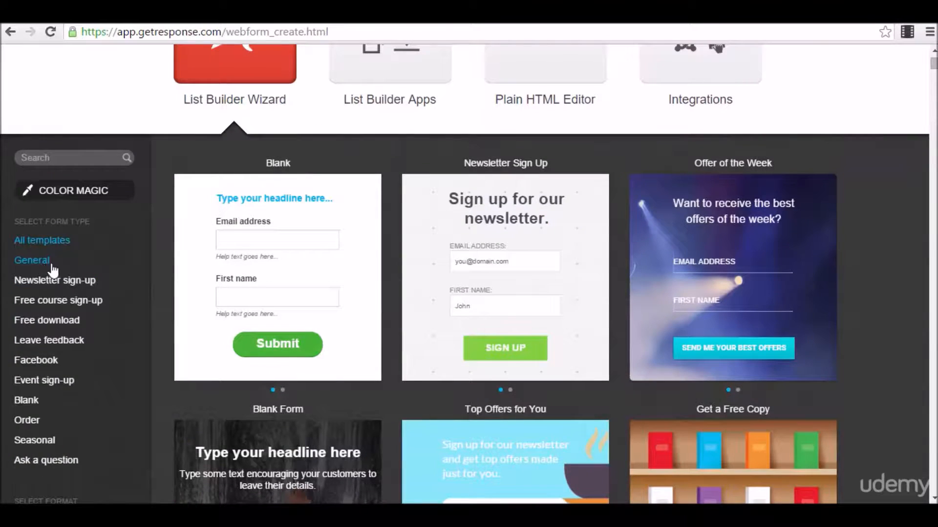
Filter the template gallery to Newsletter sign-up forms and browse them.
click(76, 285)
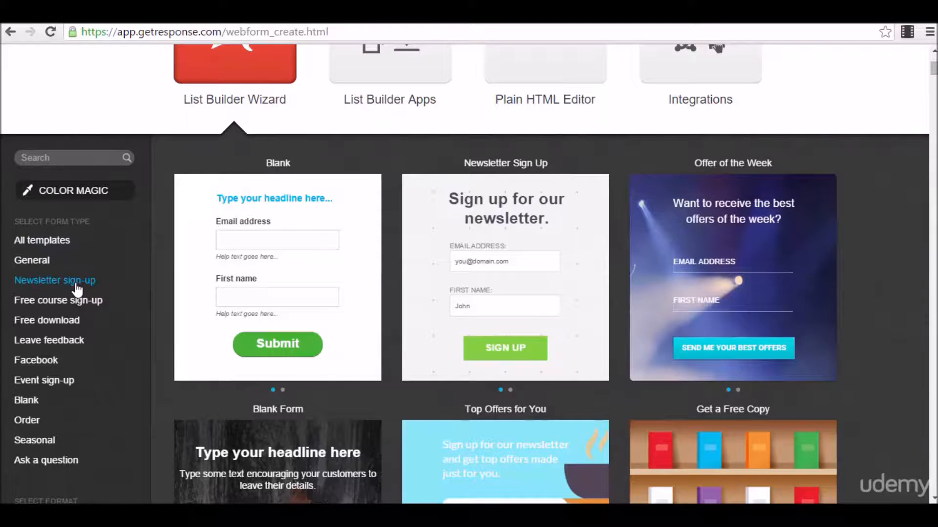
mouse_move(328, 230)
scroll(328, 230, down, 2)
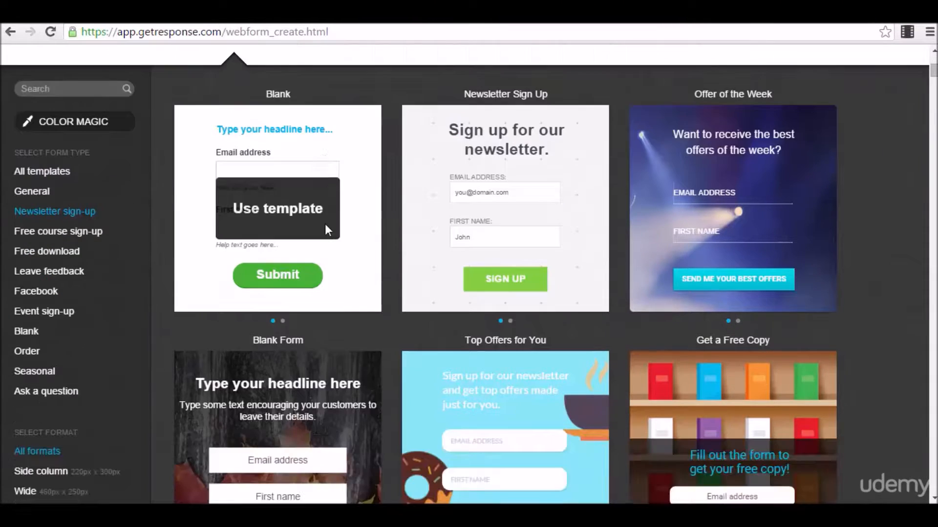
scroll(736, 149, down, 5)
scroll(245, 232, up, 5)
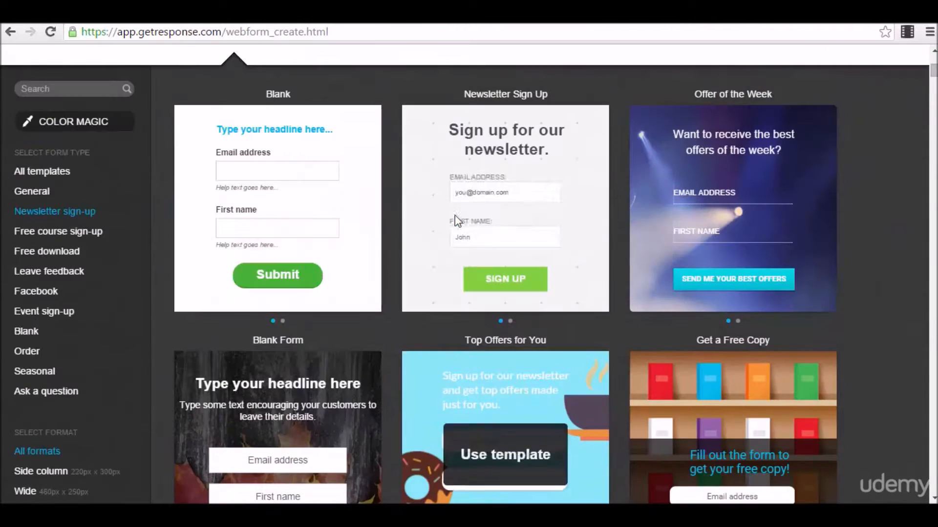
scroll(754, 206, down, 1)
scroll(551, 309, down, 3)
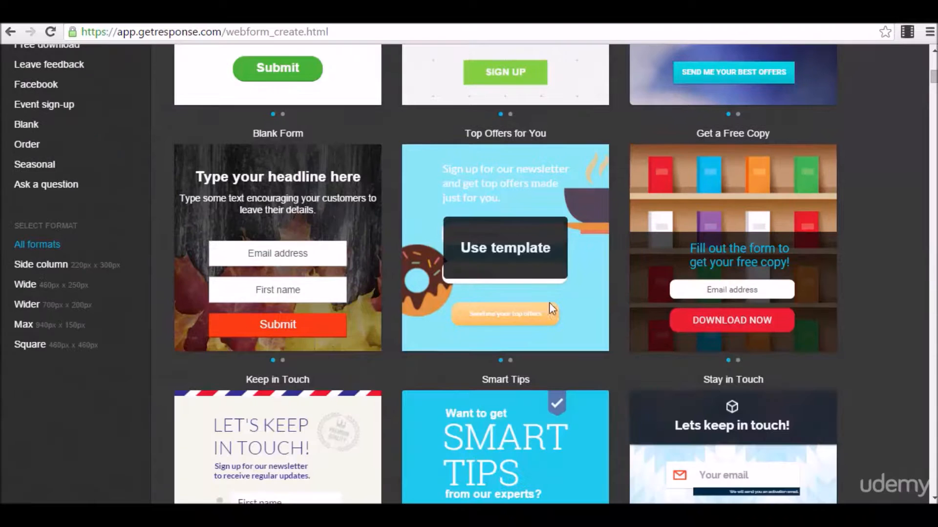
scroll(529, 255, down, 4)
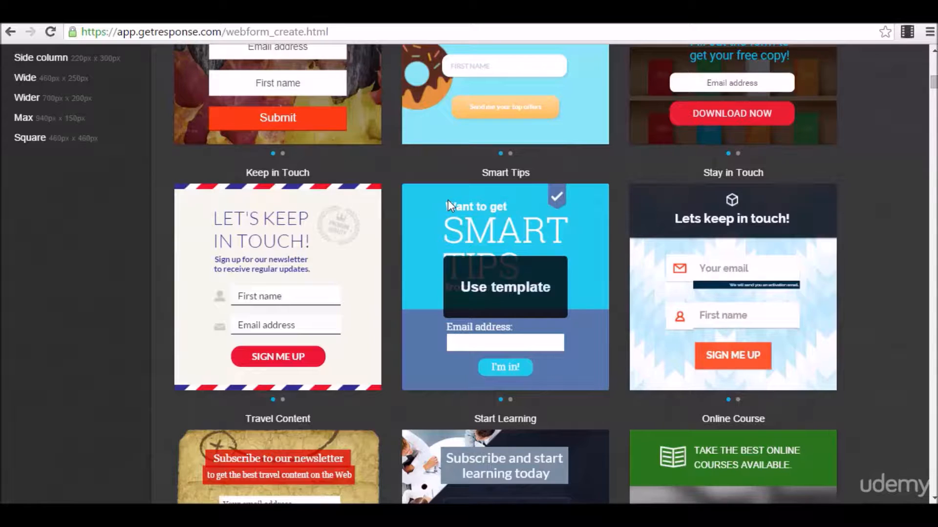
Scroll down to the Smart Tips template and use it for the new web form.
scroll(432, 192, down, 3)
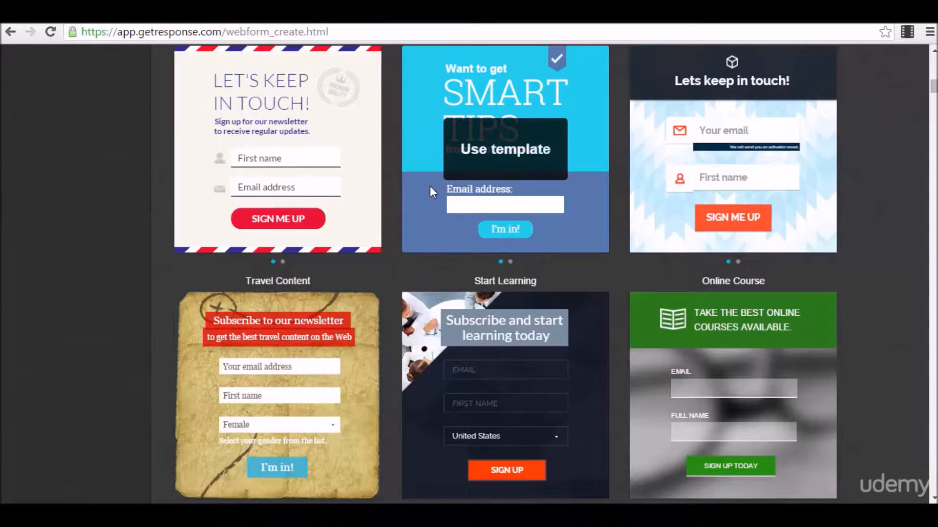
scroll(488, 207, down, 7)
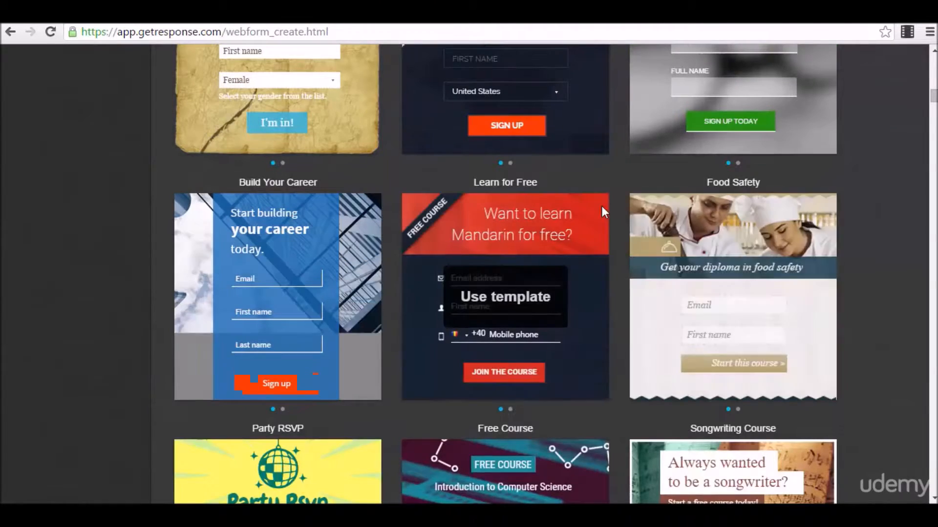
scroll(561, 232, down, 1)
scroll(570, 312, down, 4)
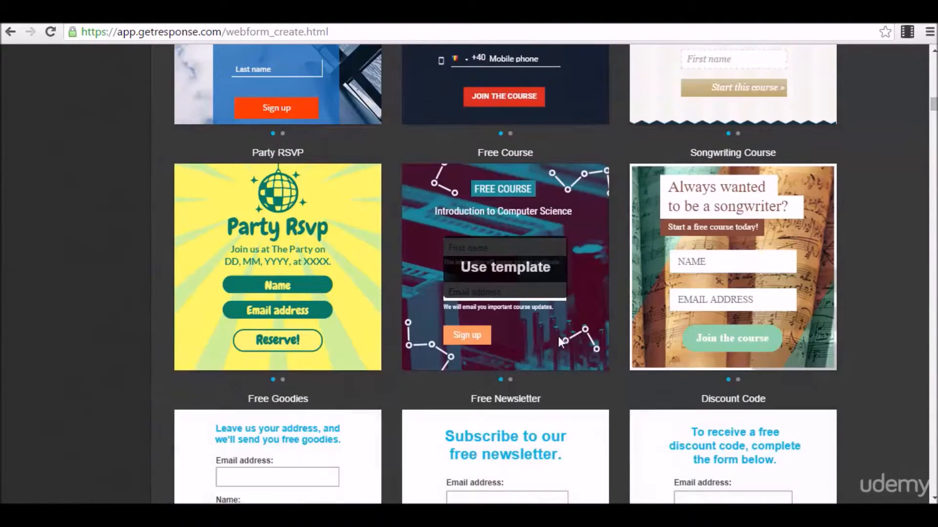
scroll(532, 278, up, 14)
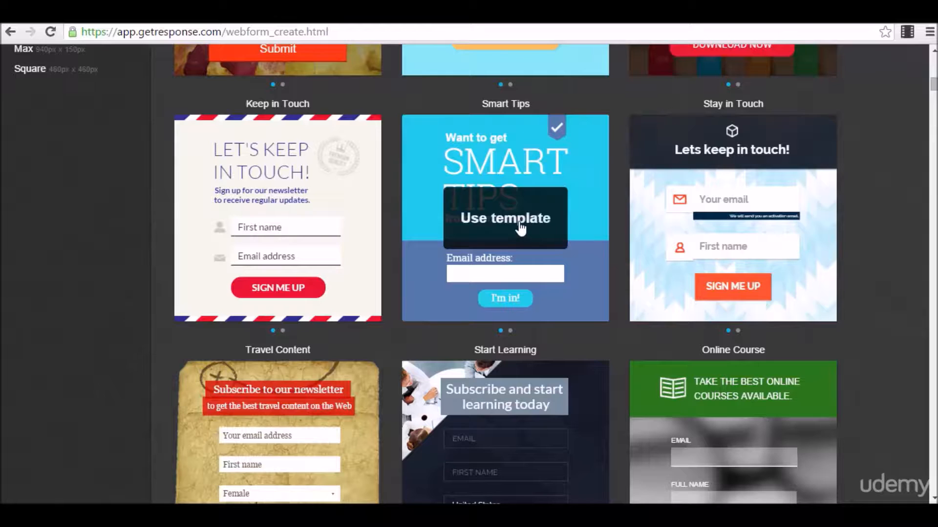
click(521, 229)
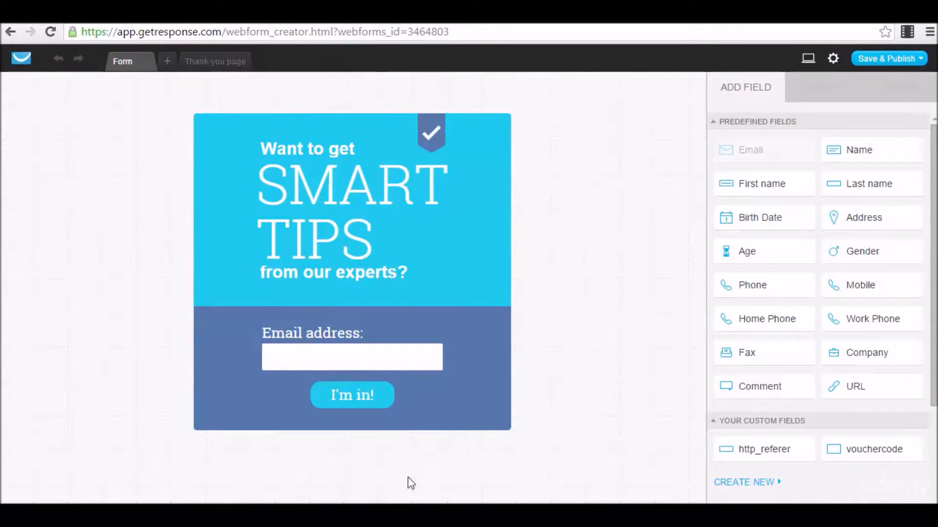
Replace the form's SMART TIPS headline text with 'Test 1'.
click(469, 217)
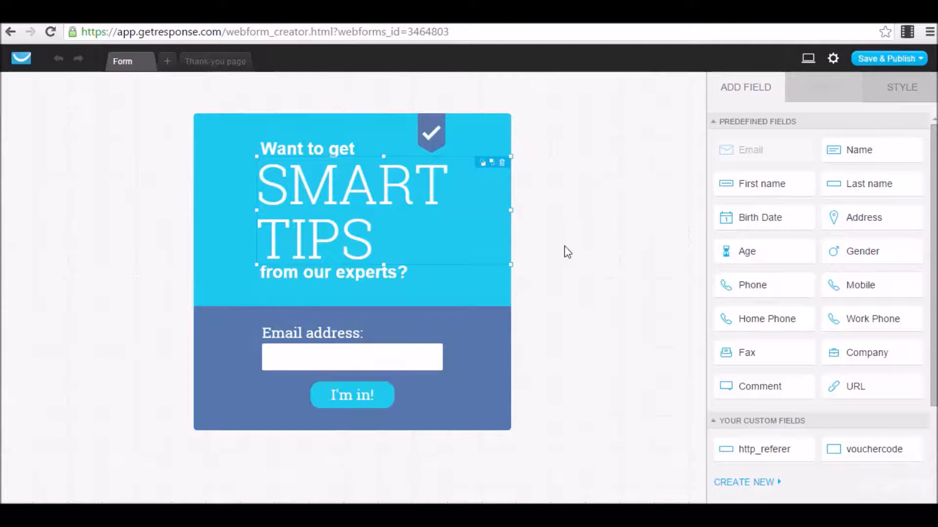
click(406, 279)
click(372, 223)
click(382, 227)
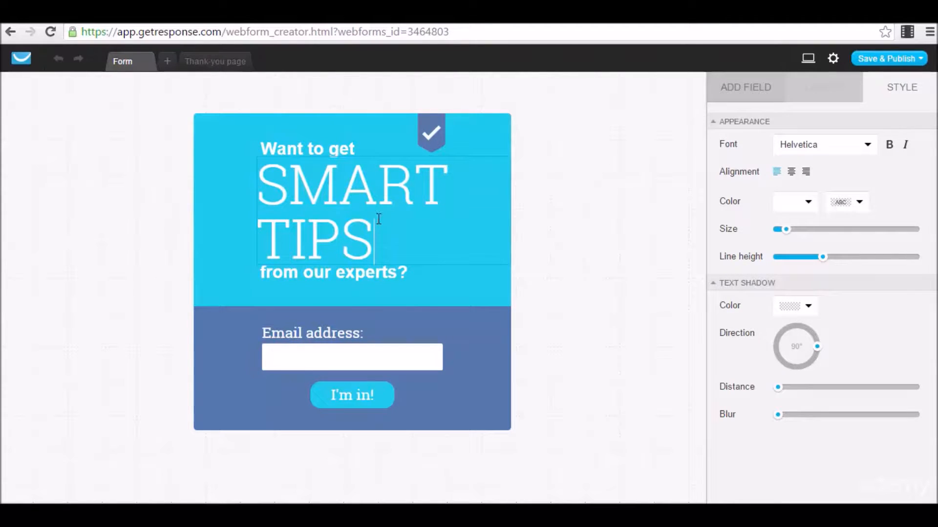
drag(403, 239, 270, 186)
text(Test 1)
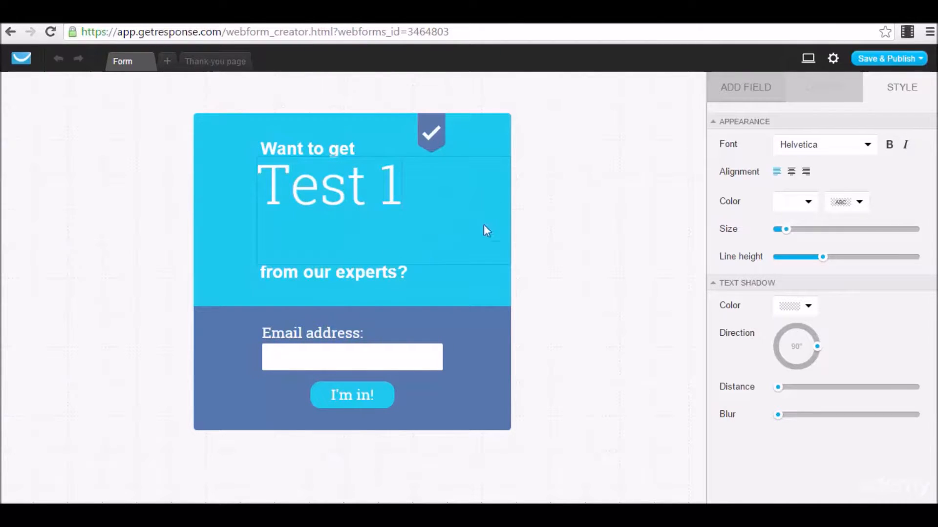
click(545, 217)
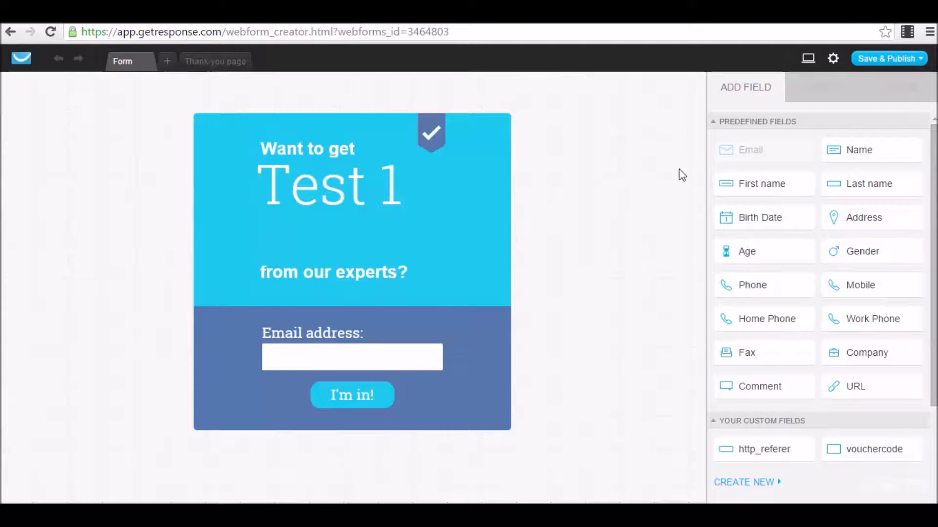
Add a 100% SECURE trust seal, a 9876543 counter and a privacy badge from Static Elements.
mouse_move(836, 236)
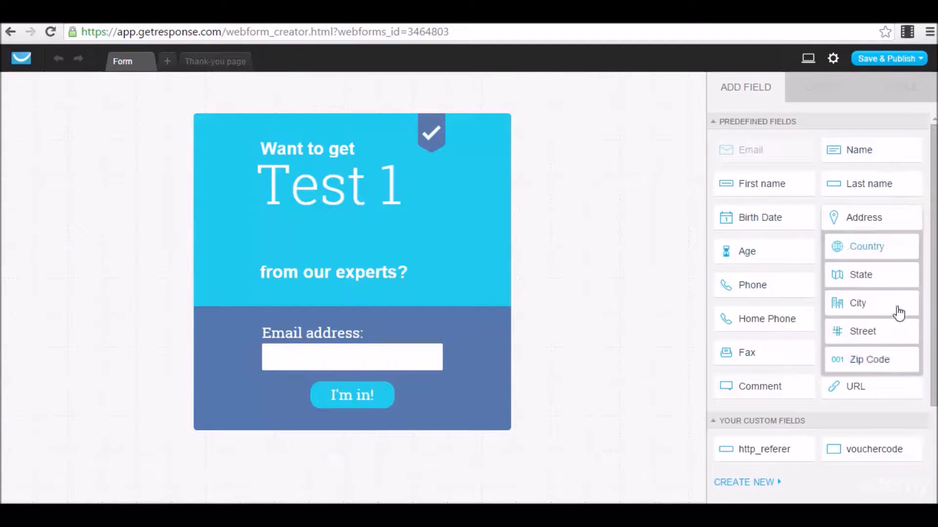
scroll(787, 335, down, 3)
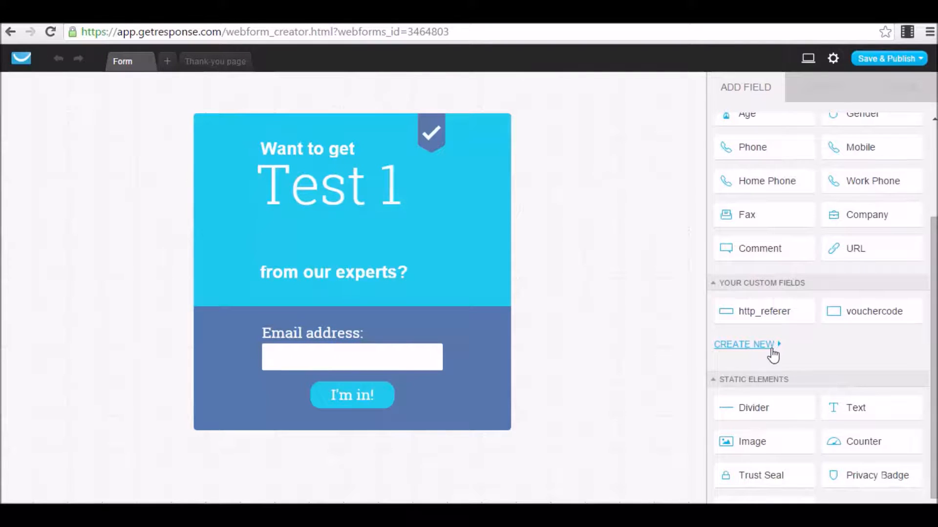
scroll(772, 357, down, 1)
scroll(812, 221, up, 4)
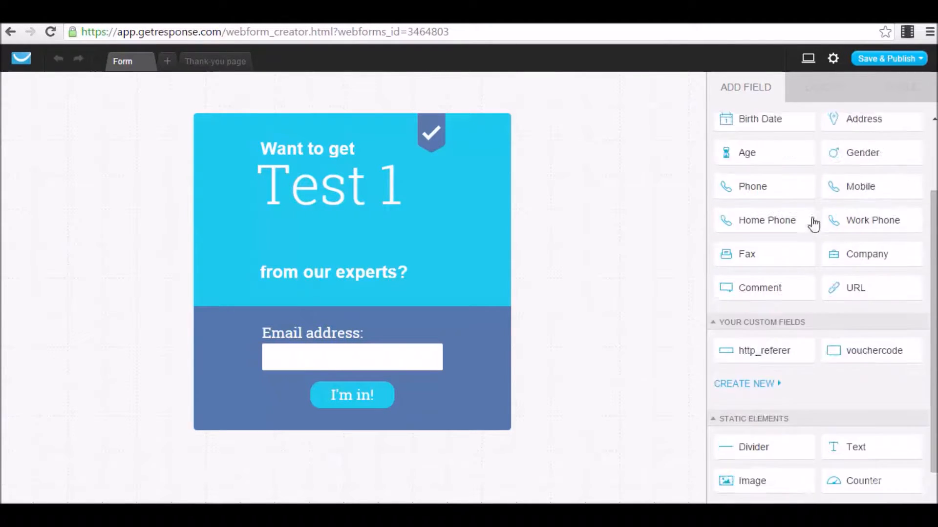
scroll(749, 203, down, 4)
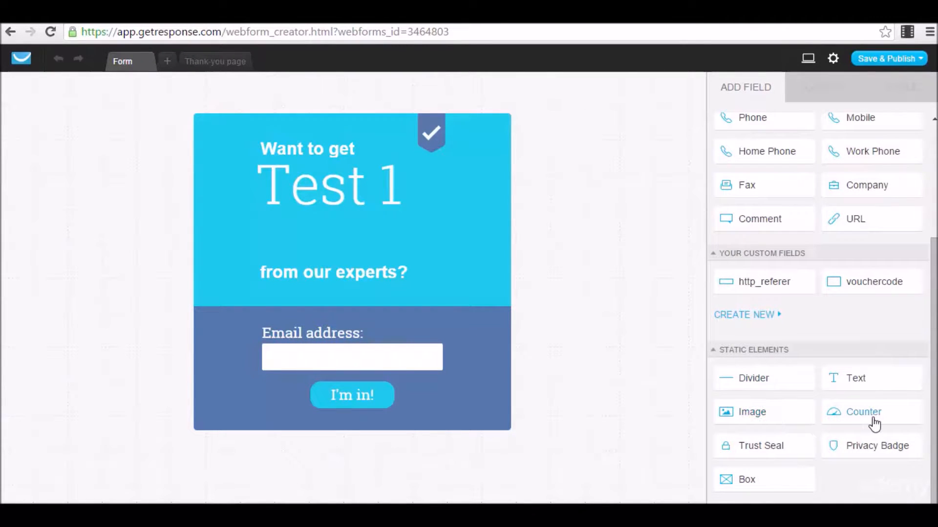
drag(760, 462, 460, 279)
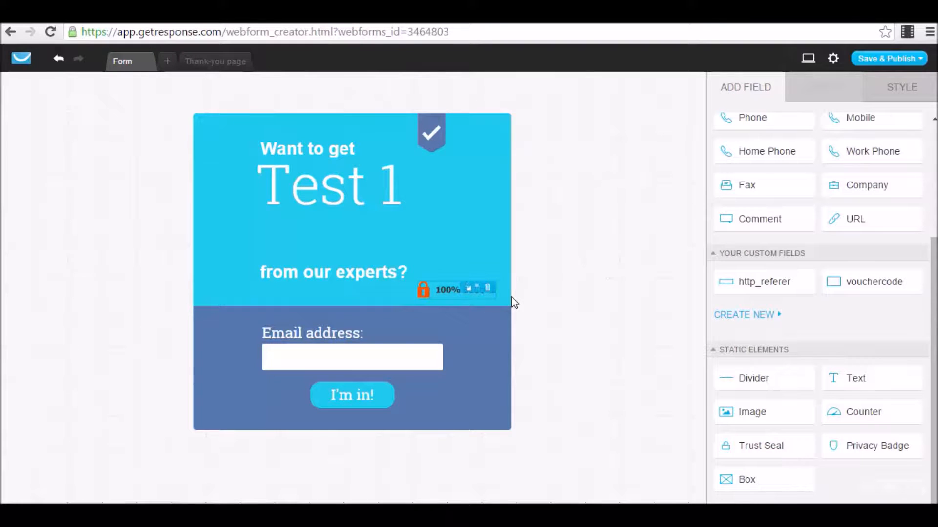
drag(837, 412, 463, 268)
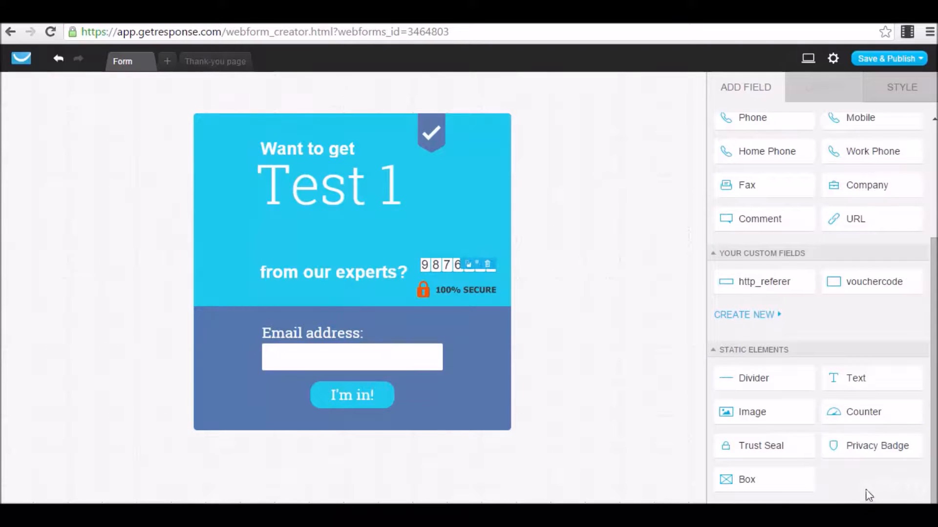
drag(873, 448, 450, 234)
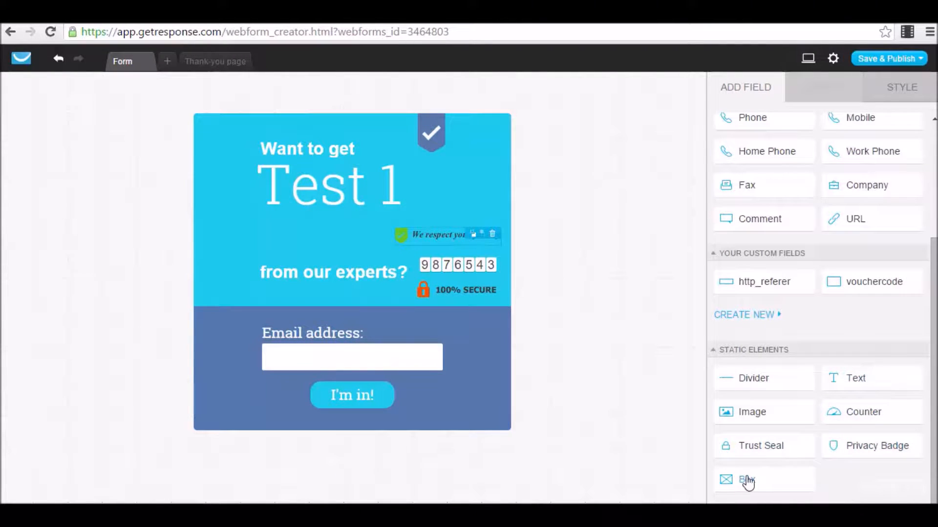
Drop an empty Box beside the form, delete it, and select the privacy badge.
drag(641, 446, 593, 247)
click(689, 251)
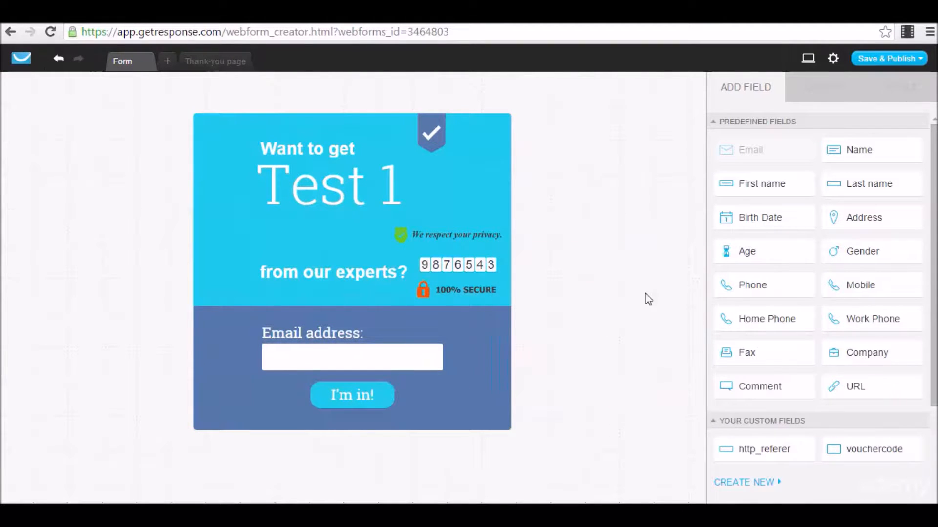
click(479, 236)
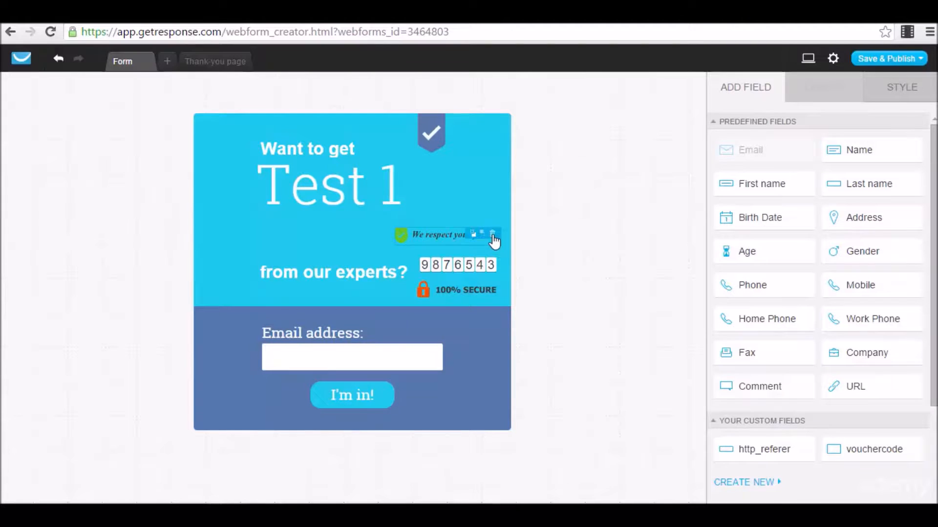
Delete the privacy badge, the counter and the 100% SECURE trust seal.
click(492, 234)
click(491, 265)
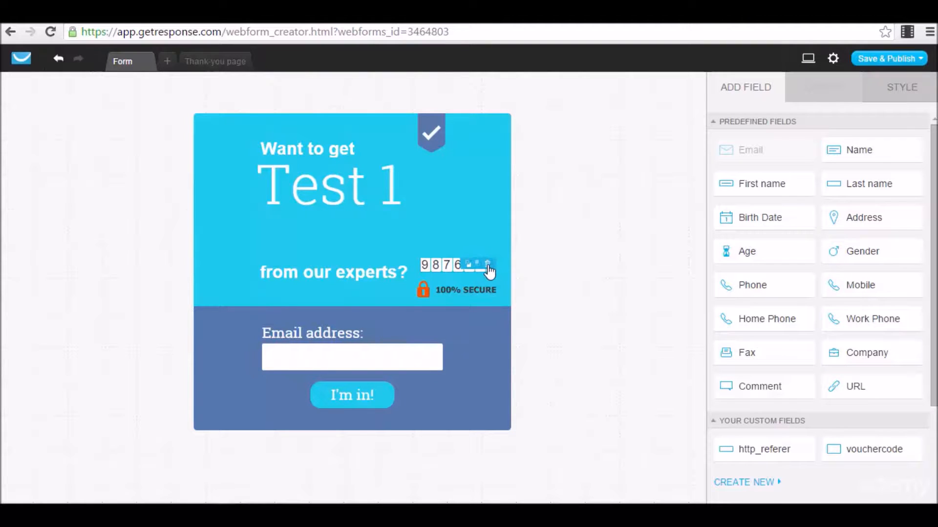
click(491, 256)
click(489, 293)
click(488, 291)
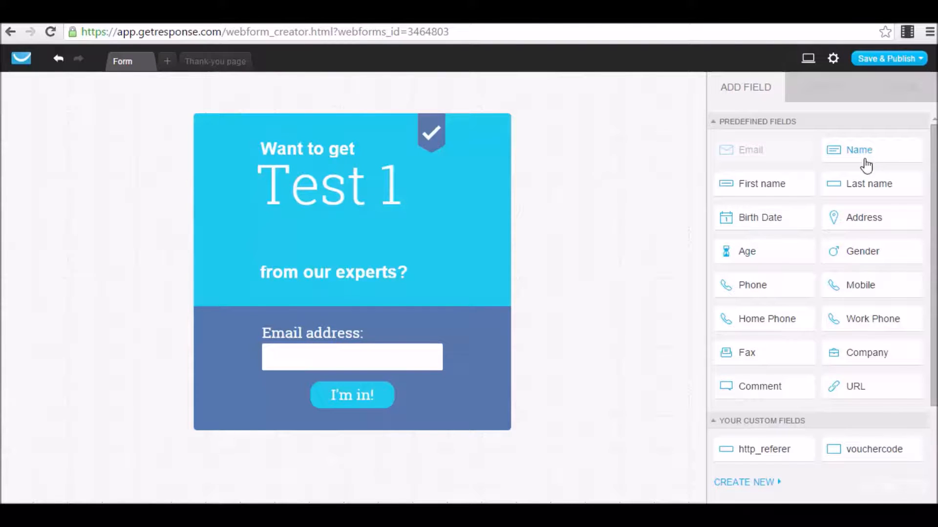
Add a First name field, remove it again, and select the blue header block.
drag(779, 191, 364, 287)
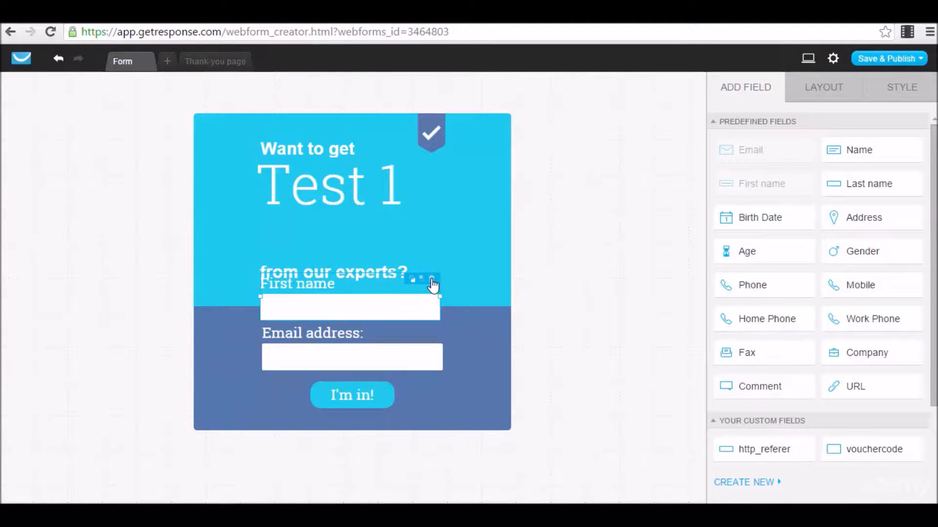
click(432, 280)
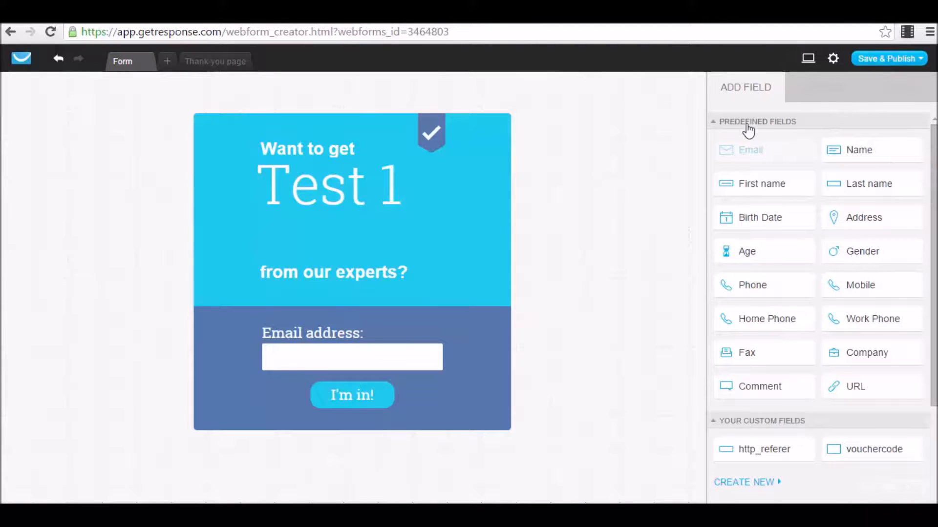
click(484, 156)
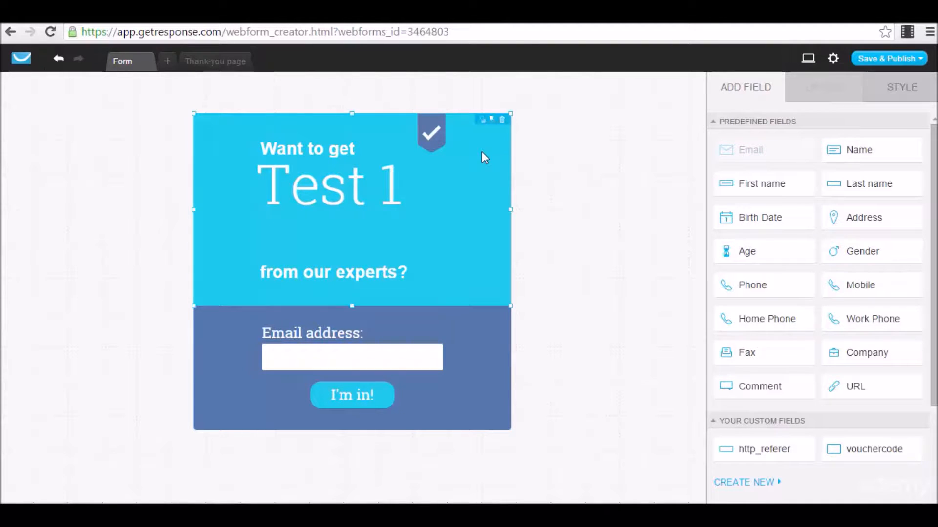
Set the header block's background colour to red #ED1E2D, leaving the border style unchanged.
click(894, 102)
click(756, 145)
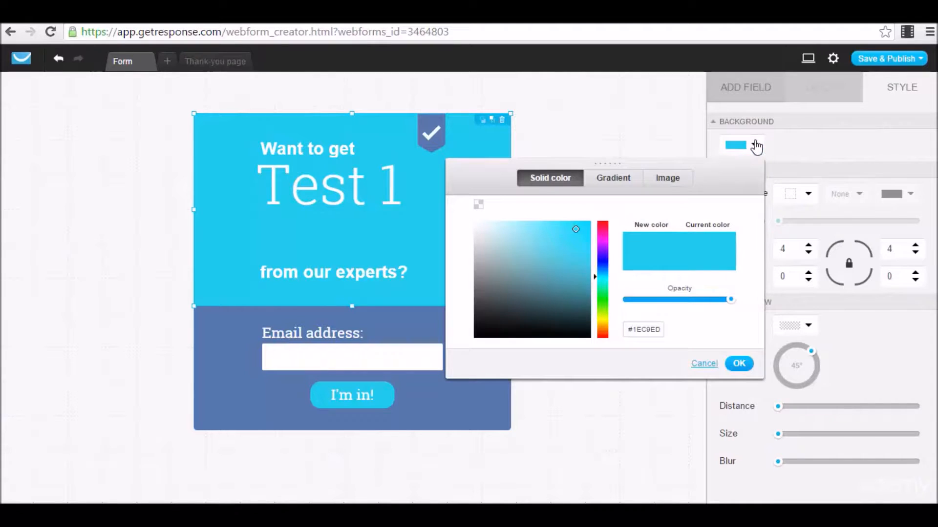
drag(603, 225, 603, 222)
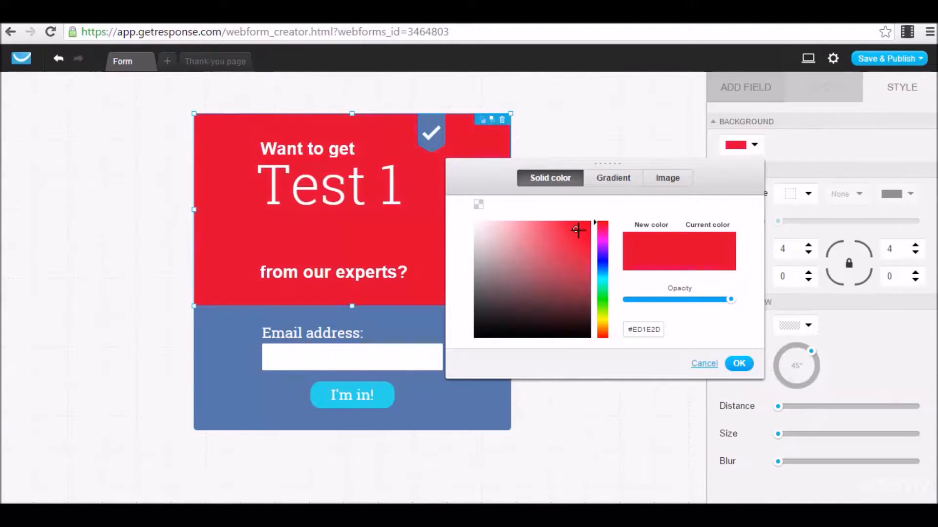
click(739, 364)
click(805, 196)
click(756, 220)
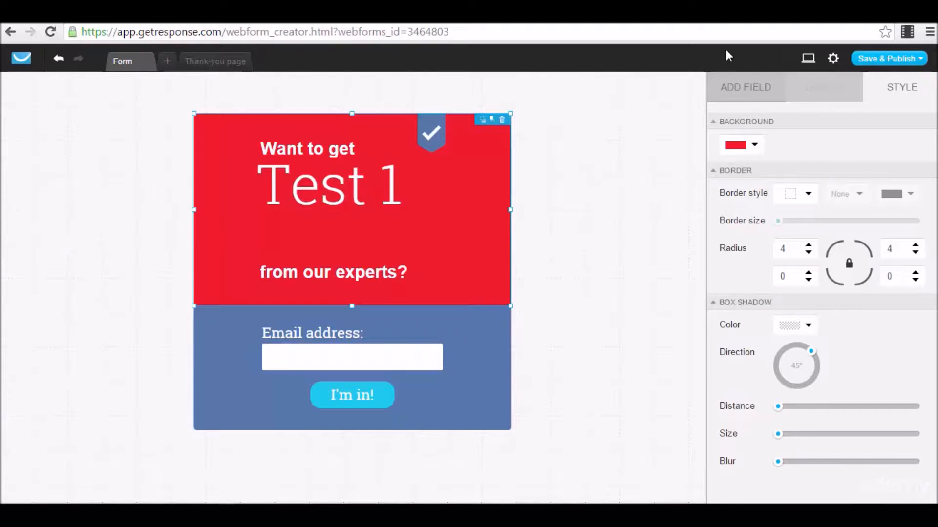
click(752, 100)
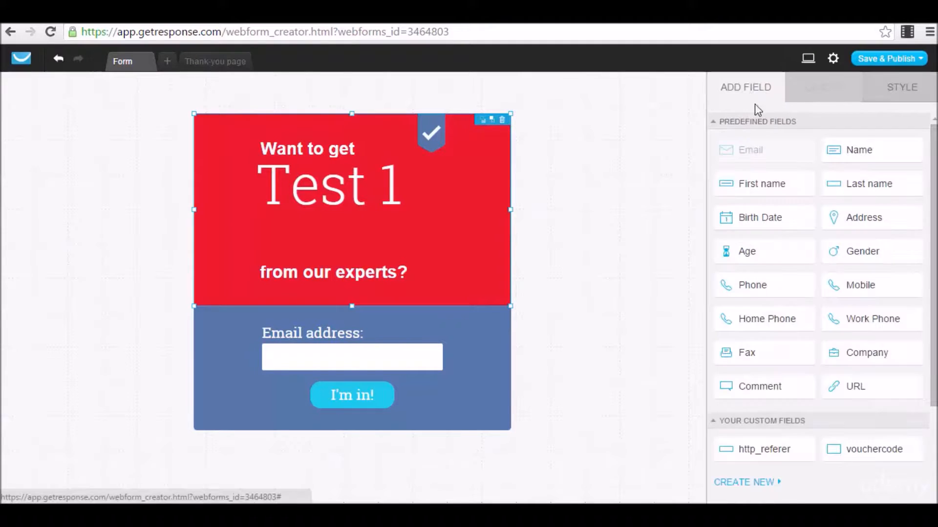
On the form's Thank-you page, add a Download element below the thank-you message.
click(218, 69)
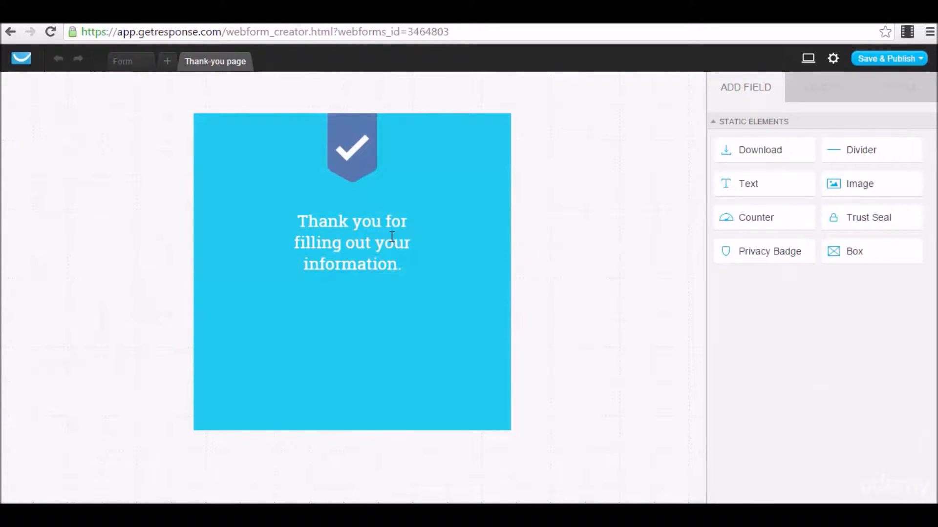
click(370, 248)
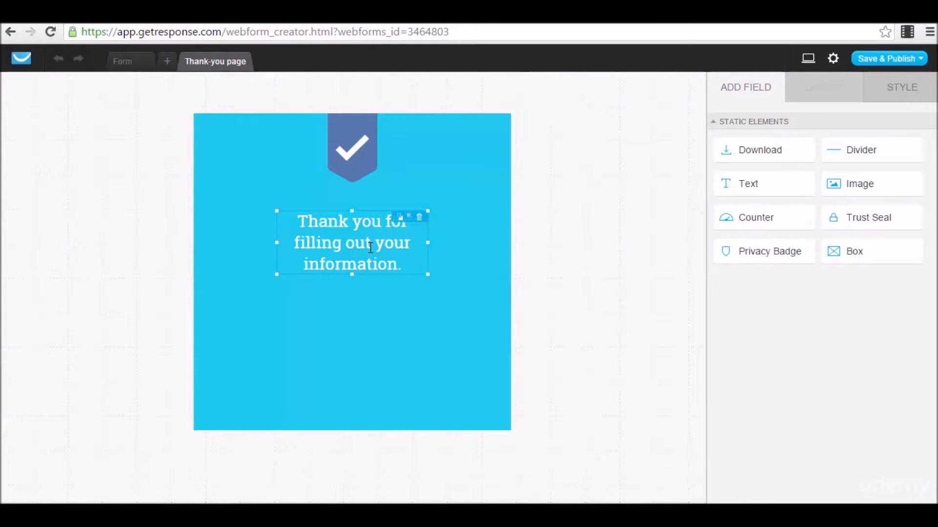
click(665, 268)
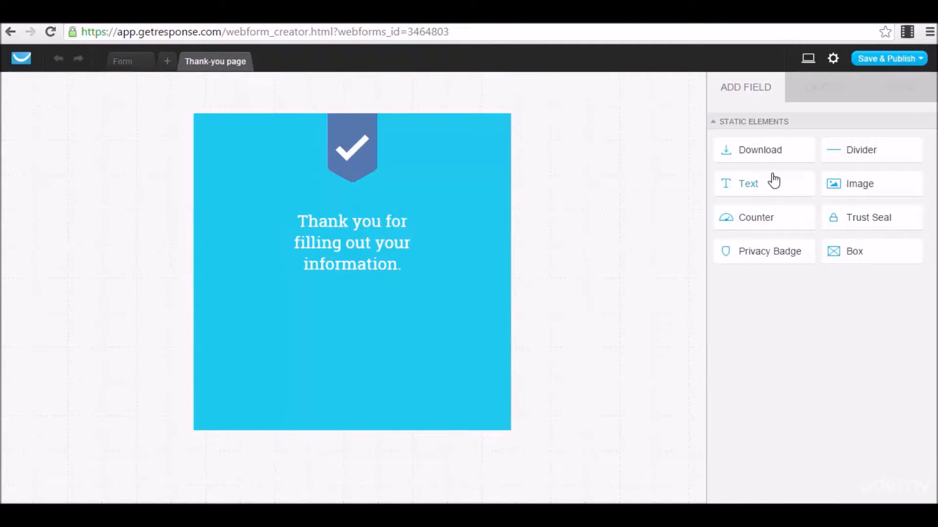
drag(770, 153, 354, 313)
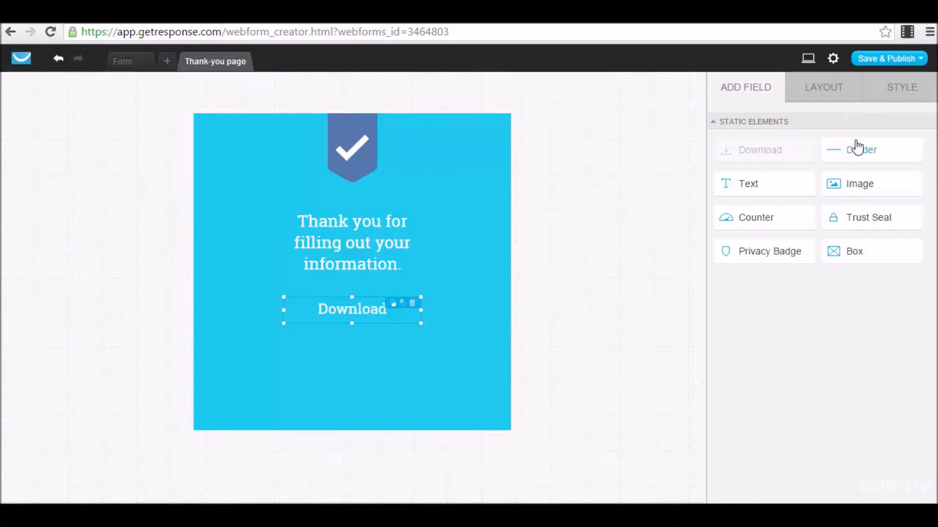
click(886, 59)
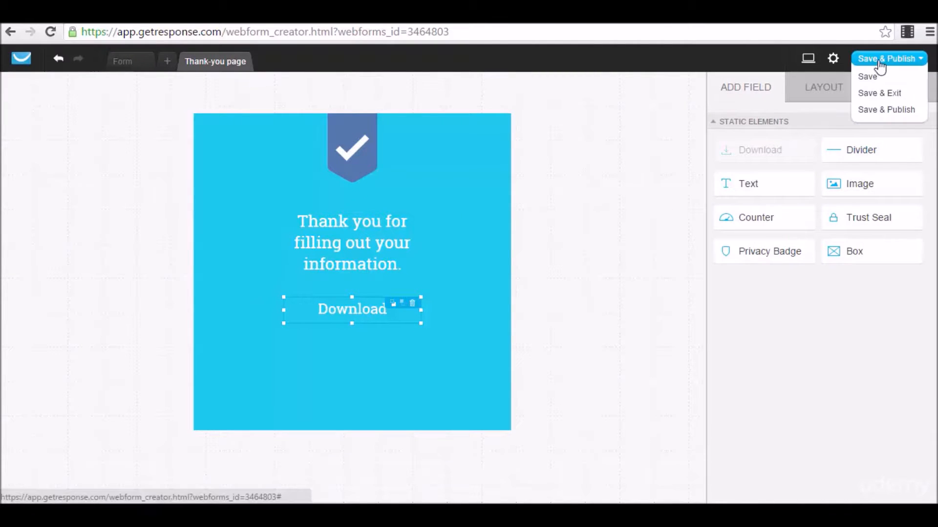
Save the web form and copy its JavaScript embed code.
click(892, 111)
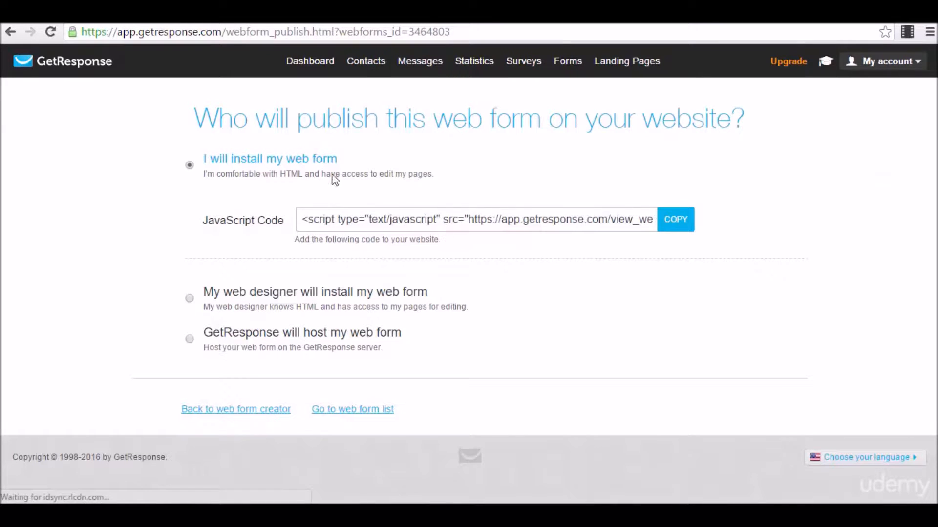
click(373, 220)
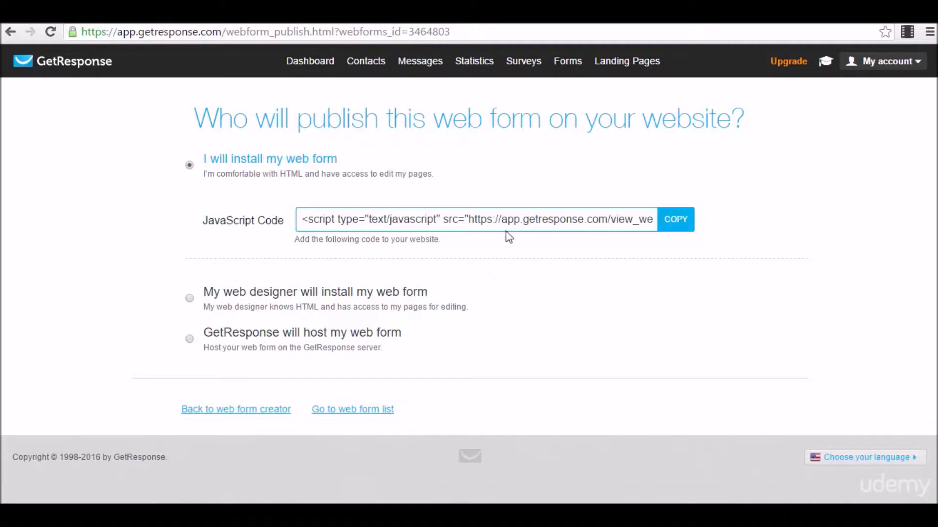
click(686, 220)
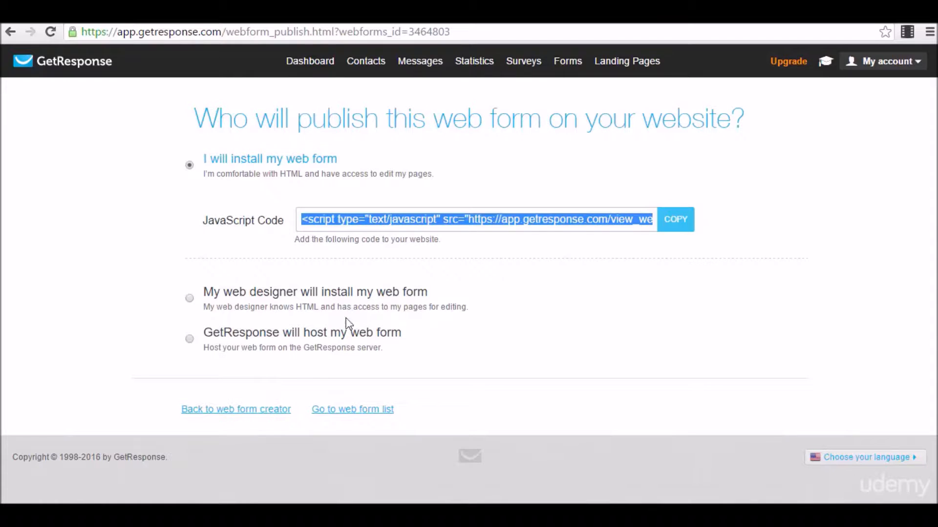
Switch to 'GetResponse will host my web form' and copy the hosted form link.
click(188, 339)
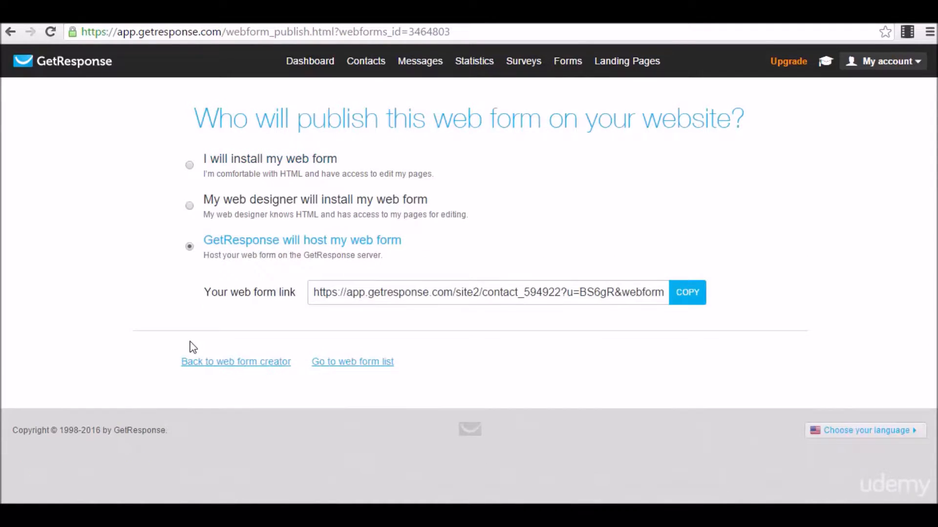
click(527, 297)
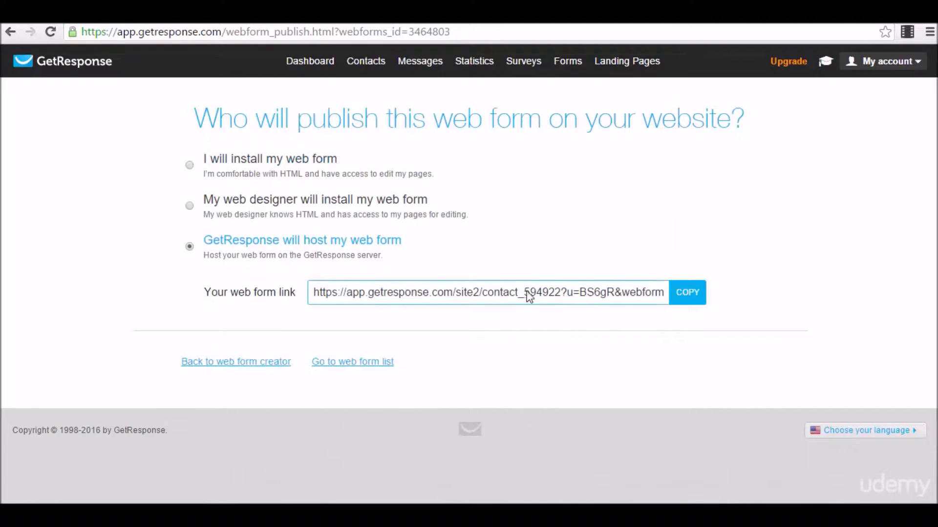
click(684, 292)
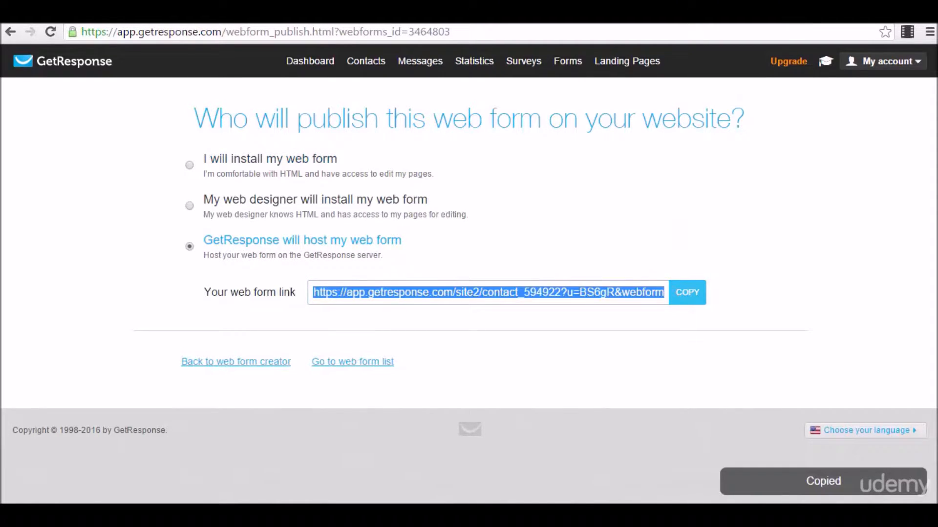
key(ctrl+t)
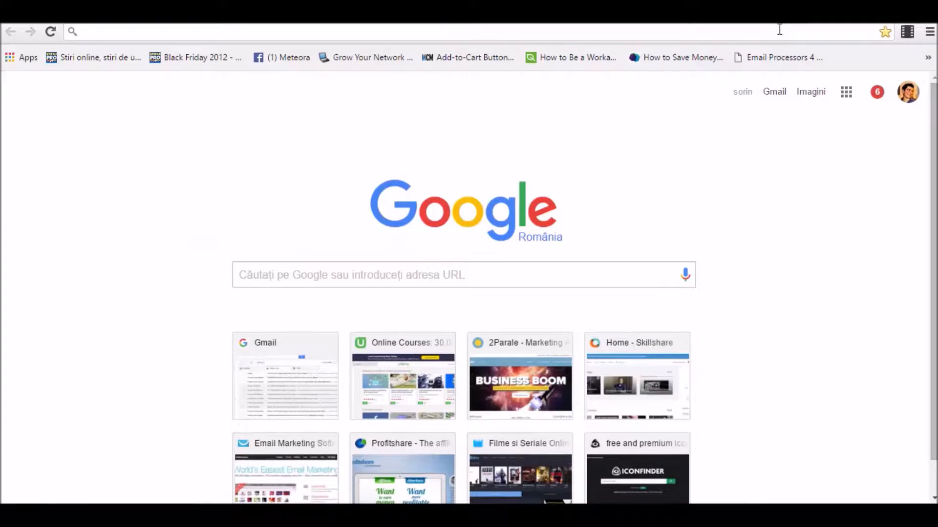
Load the copied hosted link to preview the red Test 1 signup form, then return to the publish page.
key(ctrl+v)
key(Return)
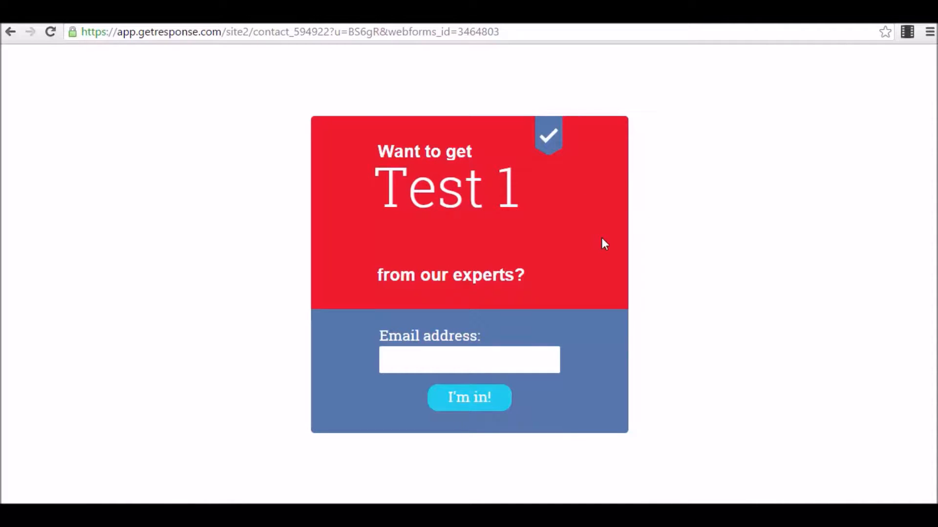
click(771, 12)
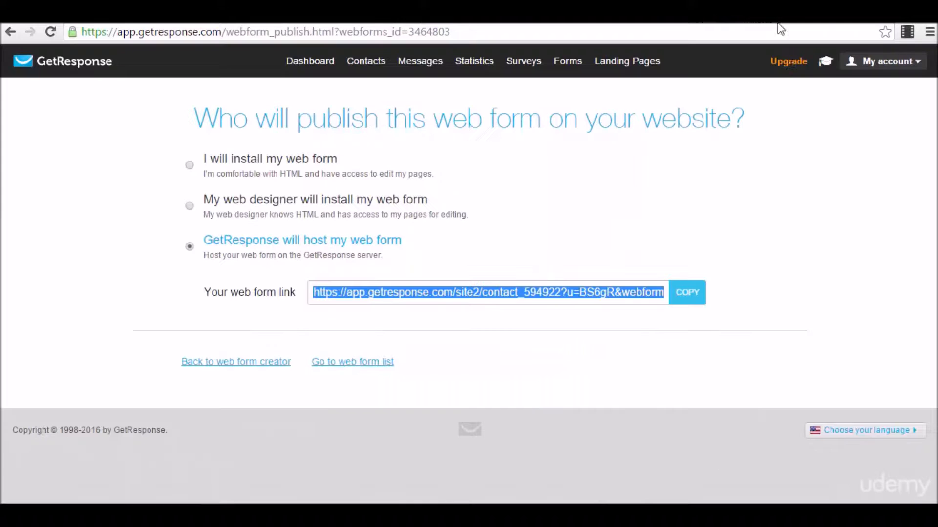
Go from Manage Forms to Create Form and browse the List Builder Apps collection.
mouse_move(564, 77)
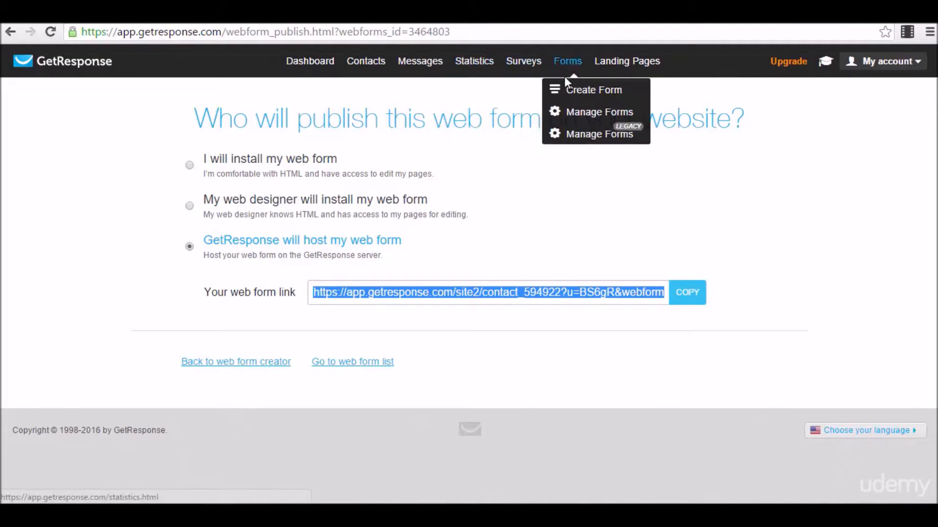
click(604, 116)
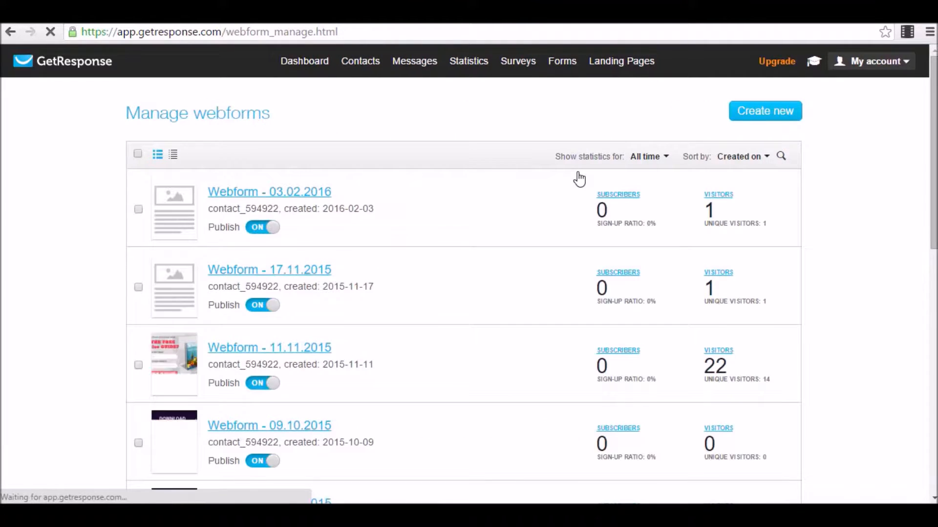
mouse_move(564, 73)
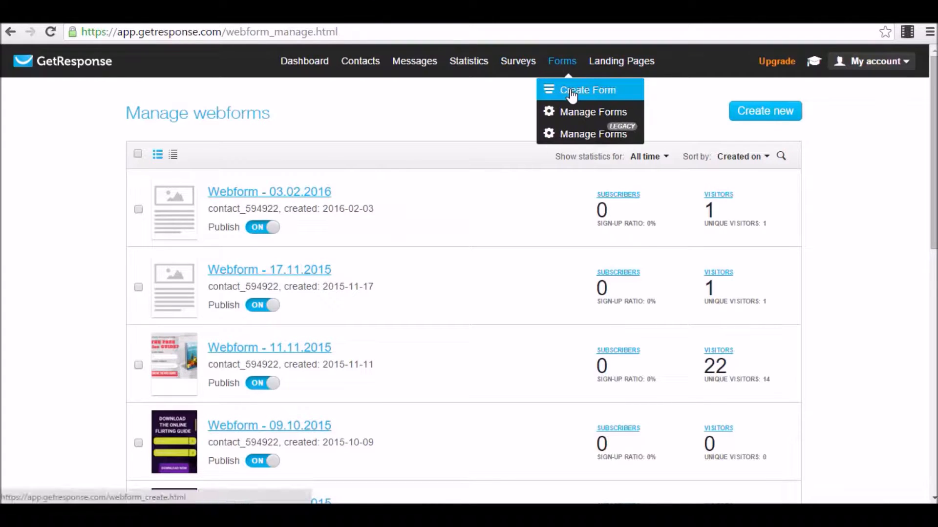
click(570, 89)
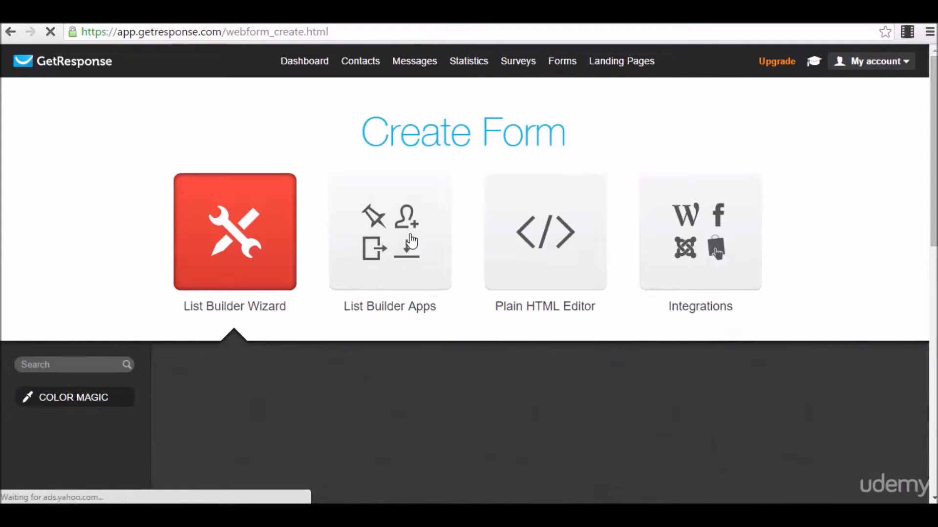
click(406, 286)
scroll(407, 239, down, 3)
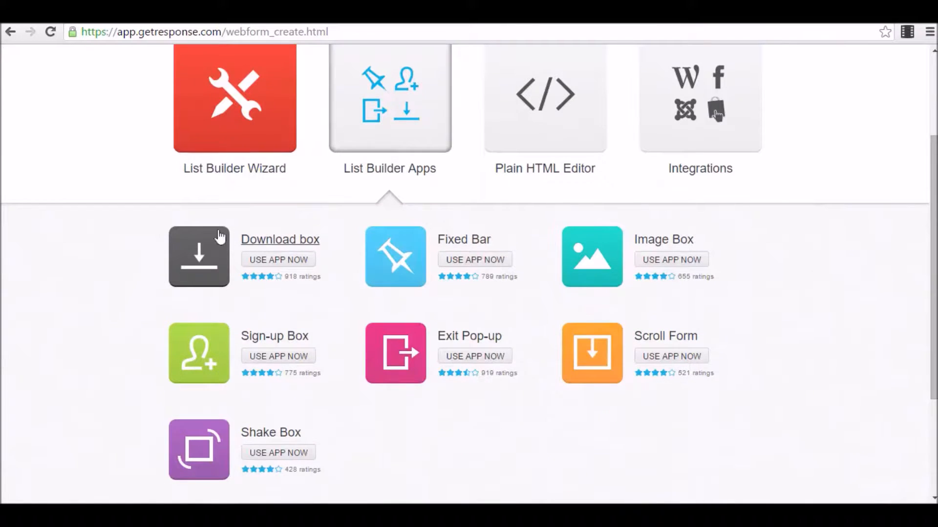
scroll(246, 349, down, 2)
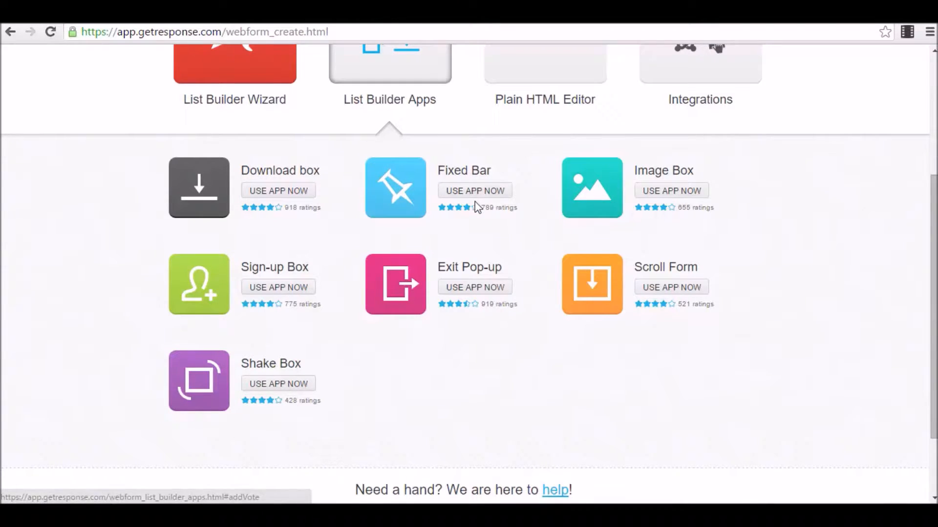
scroll(477, 208, down, 2)
scroll(490, 180, up, 4)
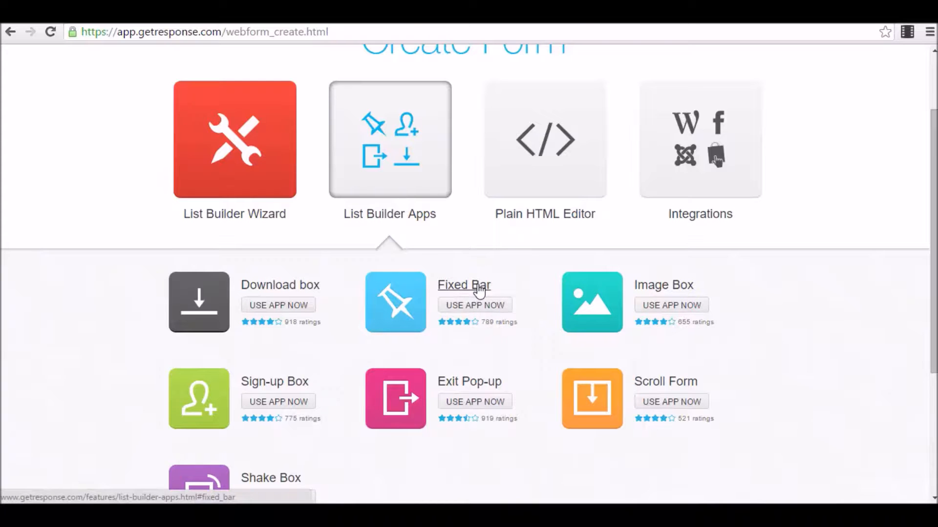
Preview the Fixed Bar, Download box, Sign-up box and Scroll form app demos.
click(478, 291)
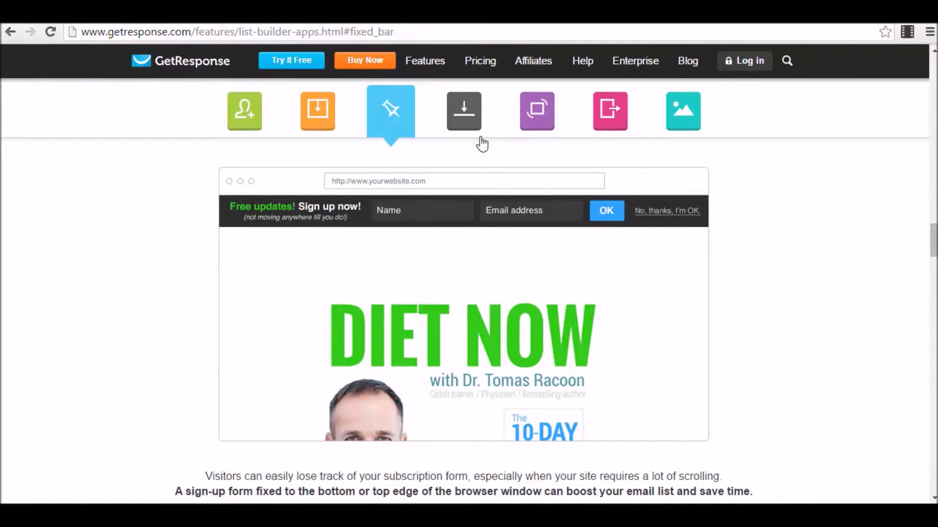
click(464, 125)
scroll(645, 261, down, 2)
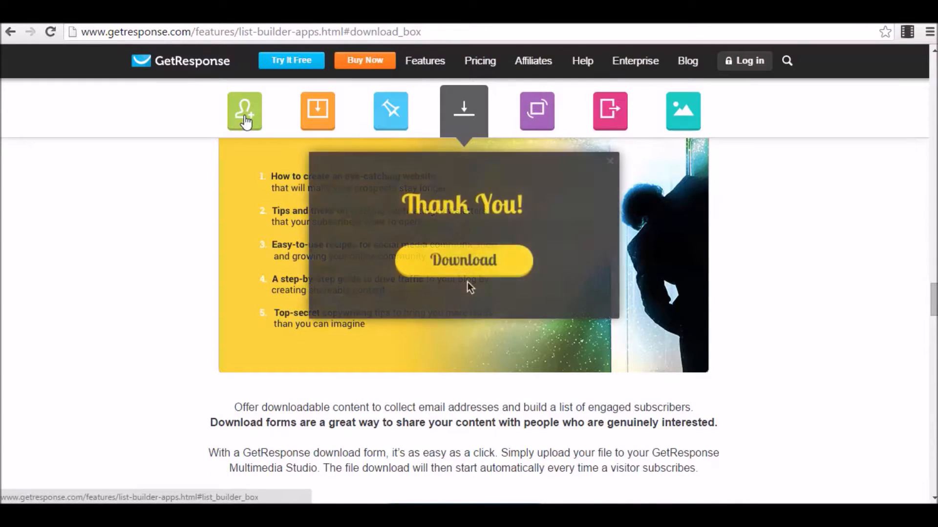
click(244, 123)
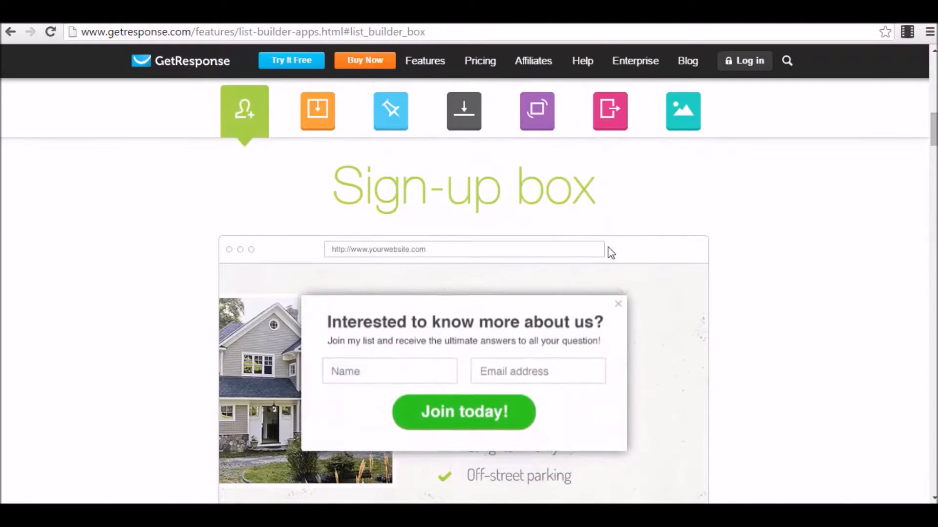
scroll(605, 234, down, 3)
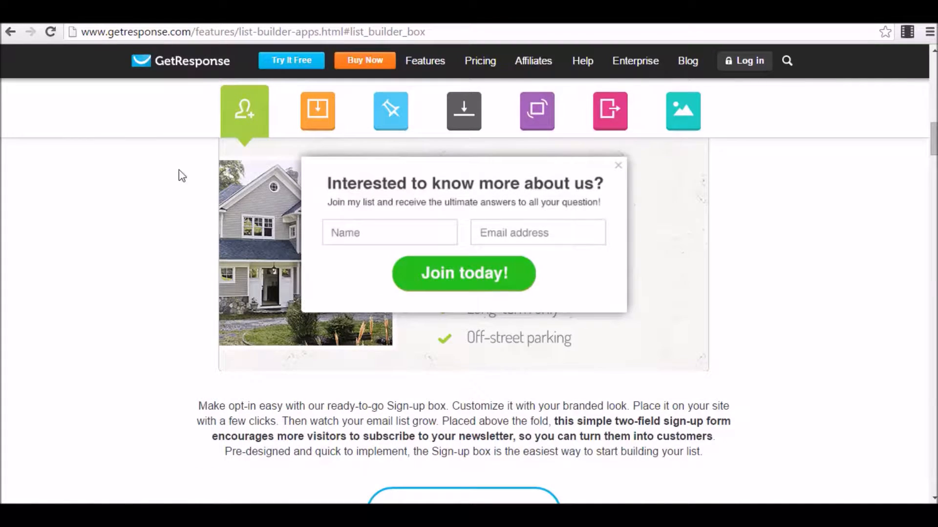
click(325, 117)
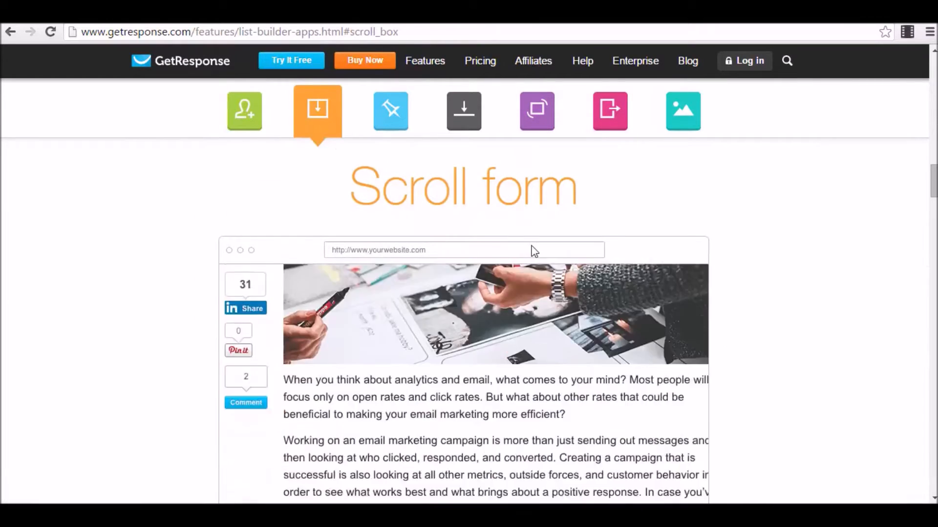
scroll(518, 273, down, 1)
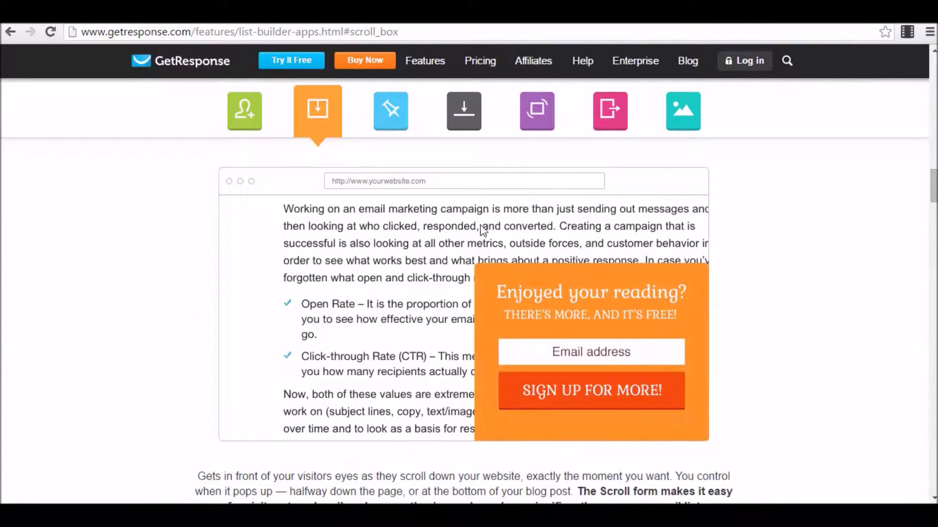
scroll(479, 229, up, 1)
scroll(521, 335, up, 1)
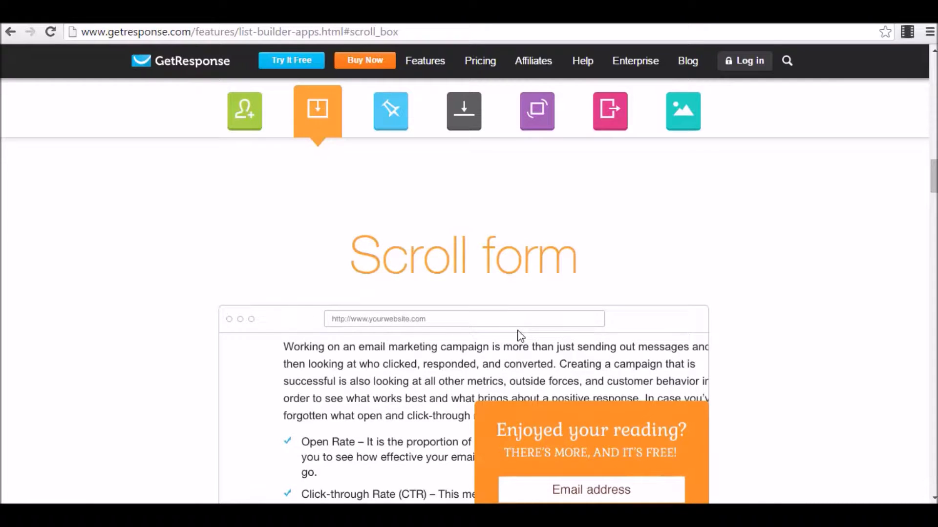
scroll(520, 336, down, 2)
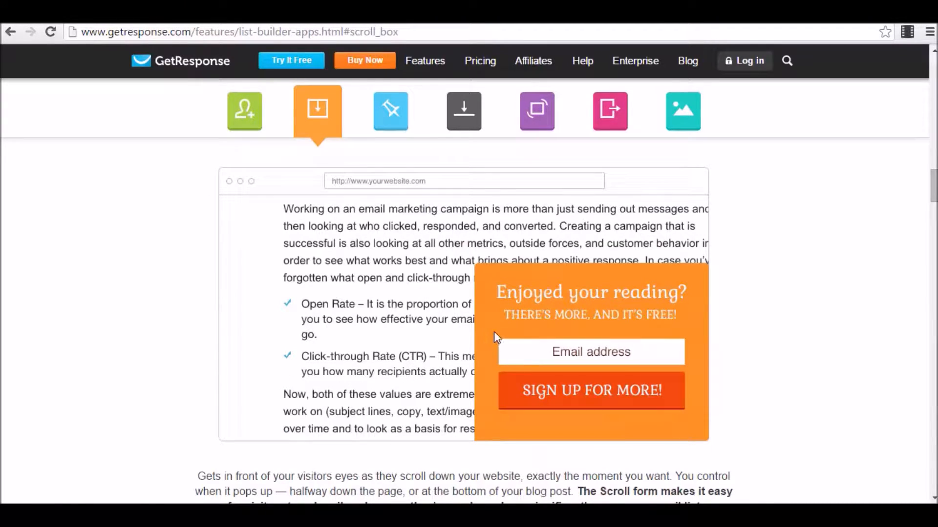
Preview the Fixed bar, Download box, Shake box, Exit pop-up and Image box demos.
click(391, 110)
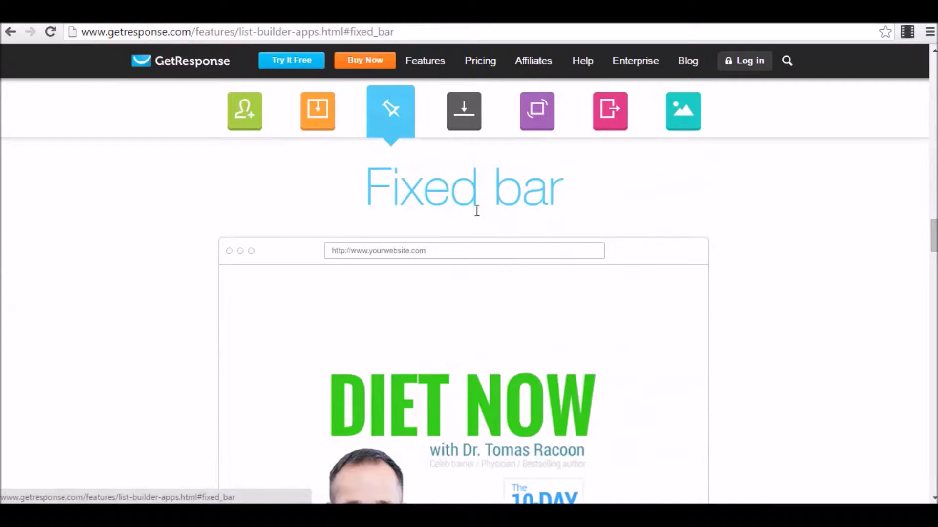
click(478, 123)
click(538, 117)
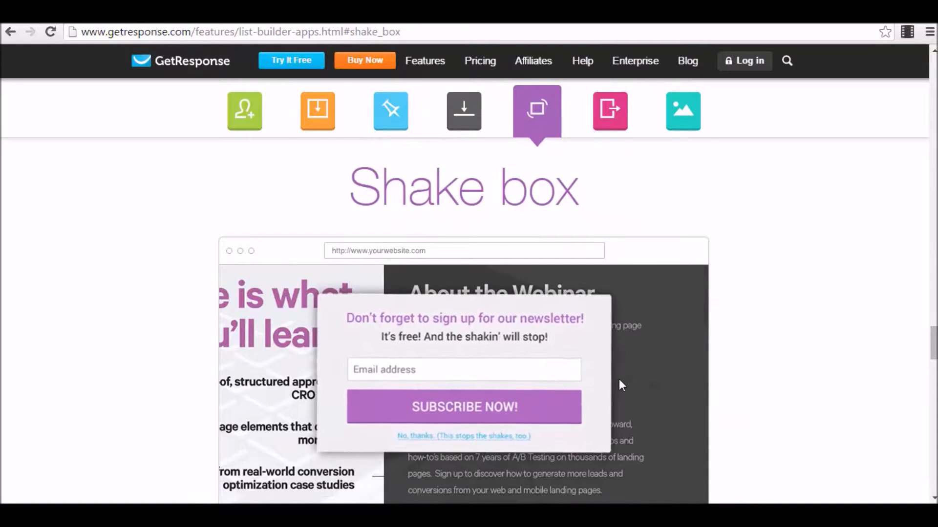
click(610, 126)
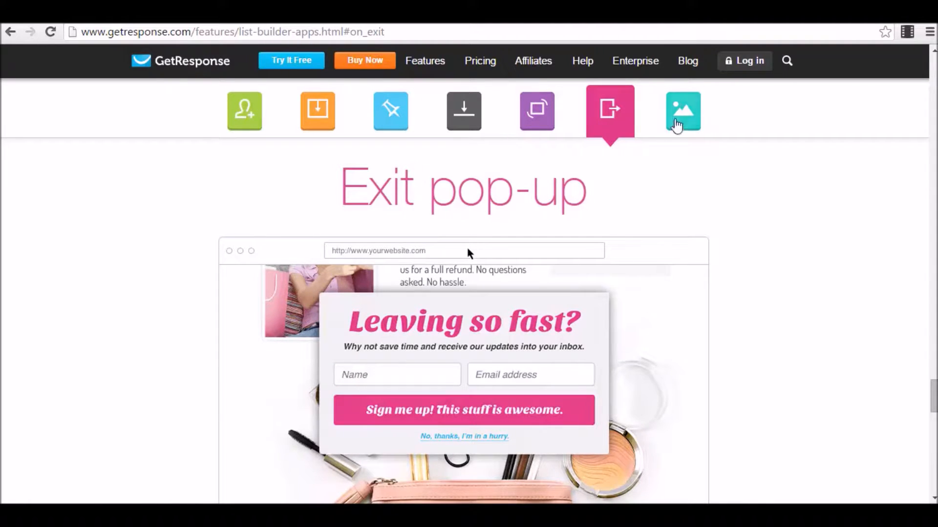
click(679, 112)
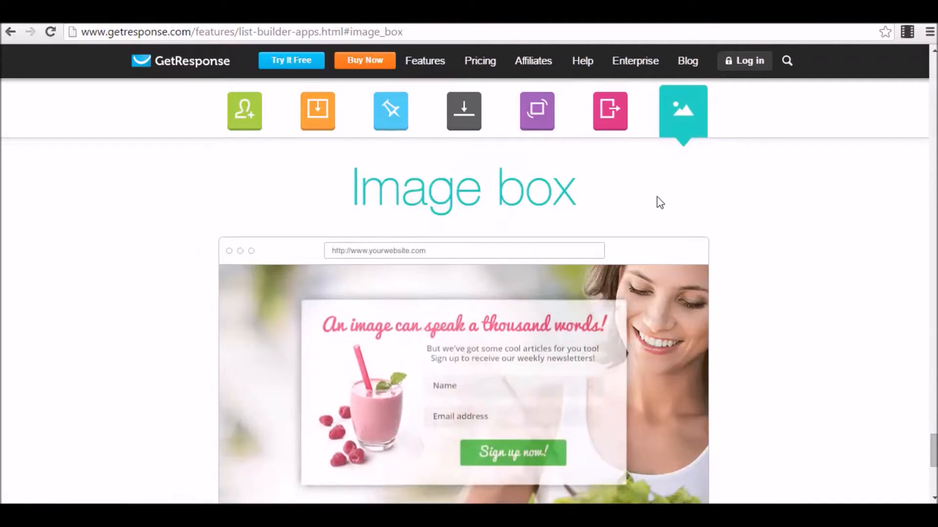
Scroll through the List Builder Apps page and jump to the Scroll form section.
scroll(660, 202, down, 1)
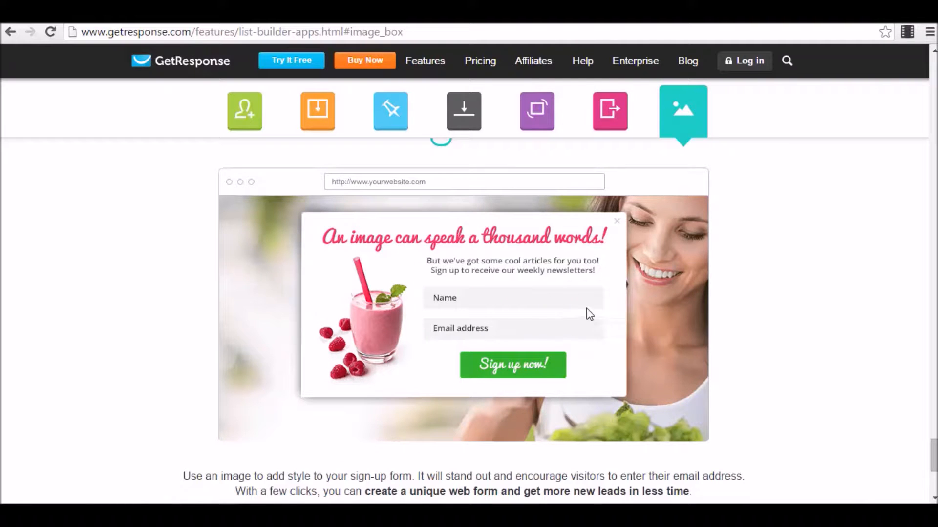
scroll(558, 314, up, 10)
scroll(588, 298, down, 2)
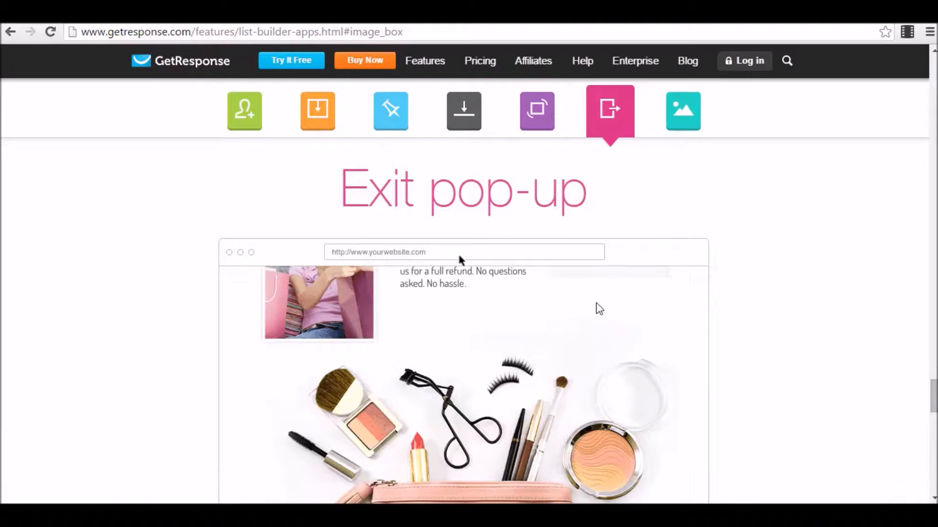
scroll(299, 225, down, 9)
scroll(465, 382, down, 4)
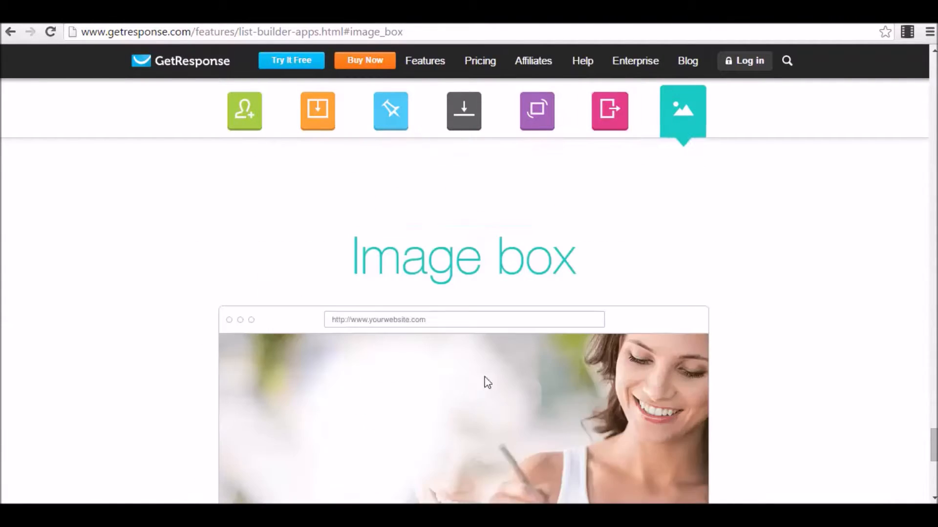
scroll(496, 366, down, 3)
scroll(640, 400, down, 5)
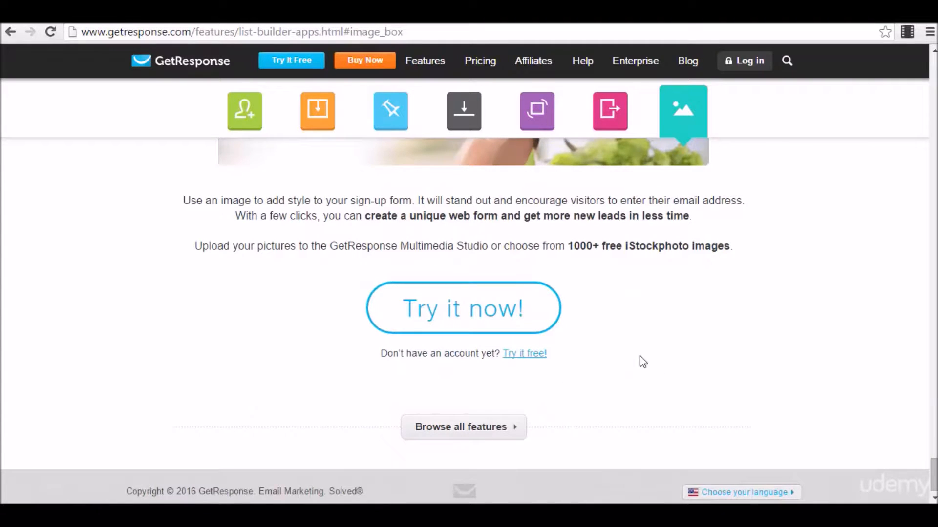
scroll(641, 362, up, 5)
scroll(539, 196, up, 6)
scroll(546, 216, up, 15)
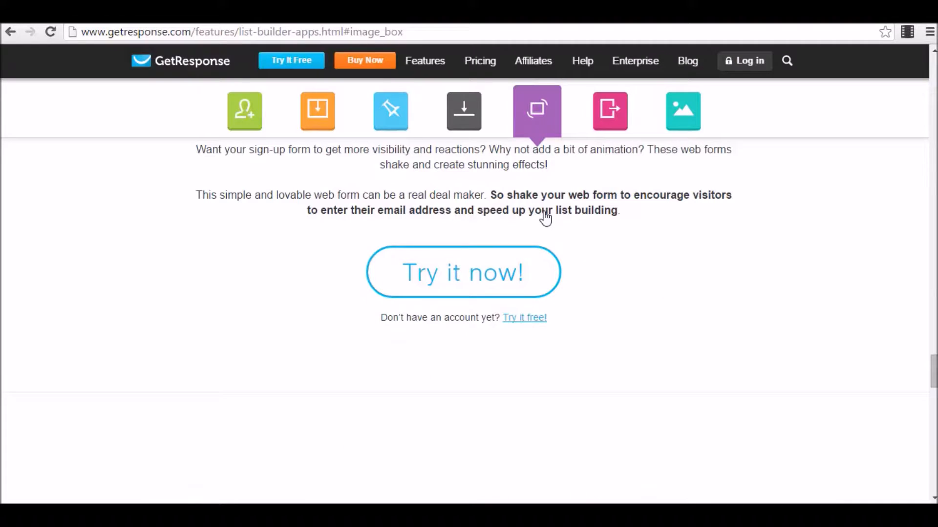
scroll(547, 217, up, 20)
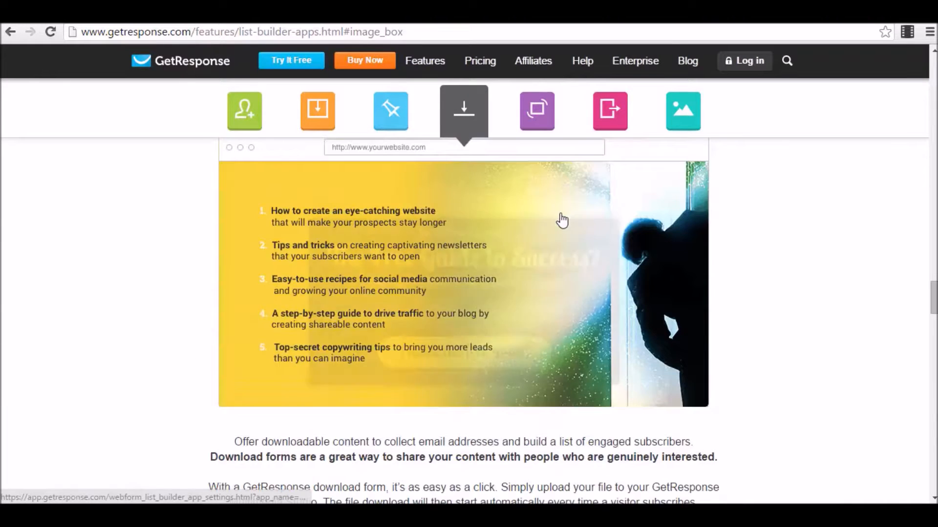
scroll(561, 220, up, 7)
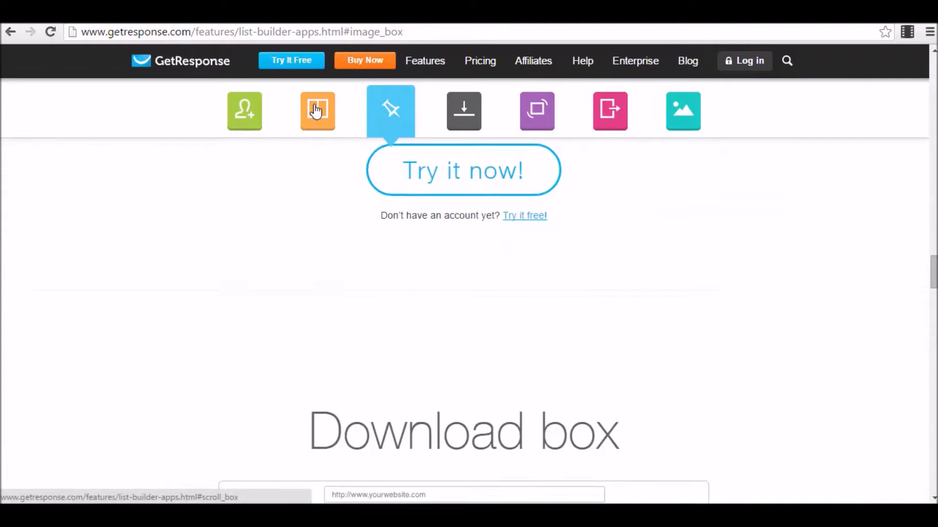
click(317, 111)
scroll(504, 291, down, 10)
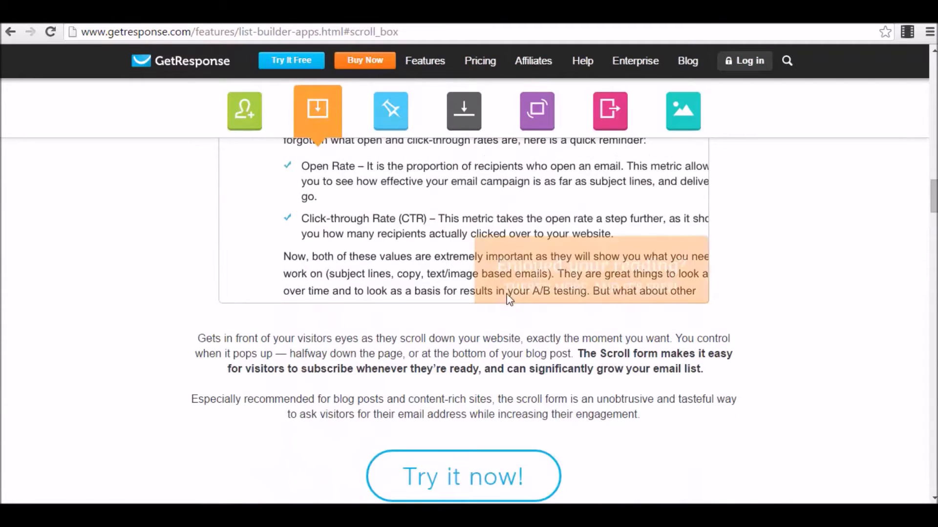
Start a new scroll form with Try it now and look over its layout.
click(503, 476)
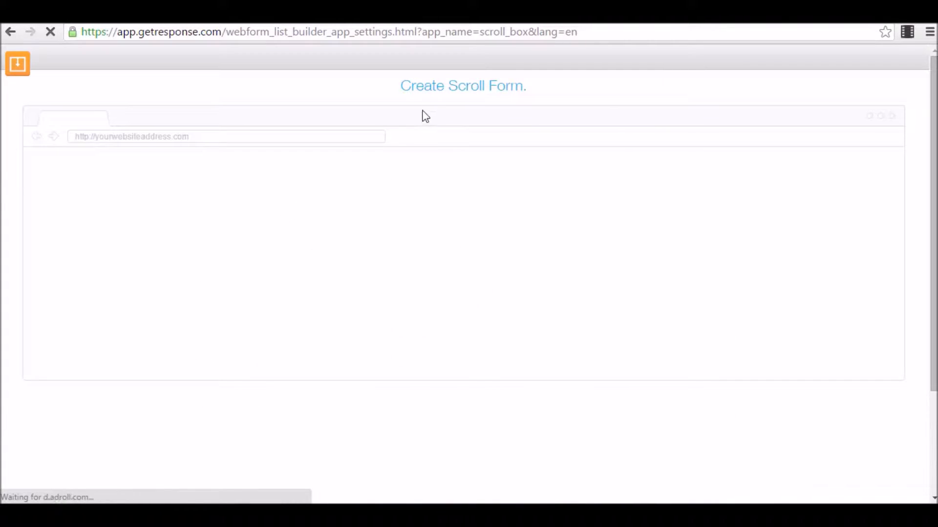
scroll(586, 195, down, 3)
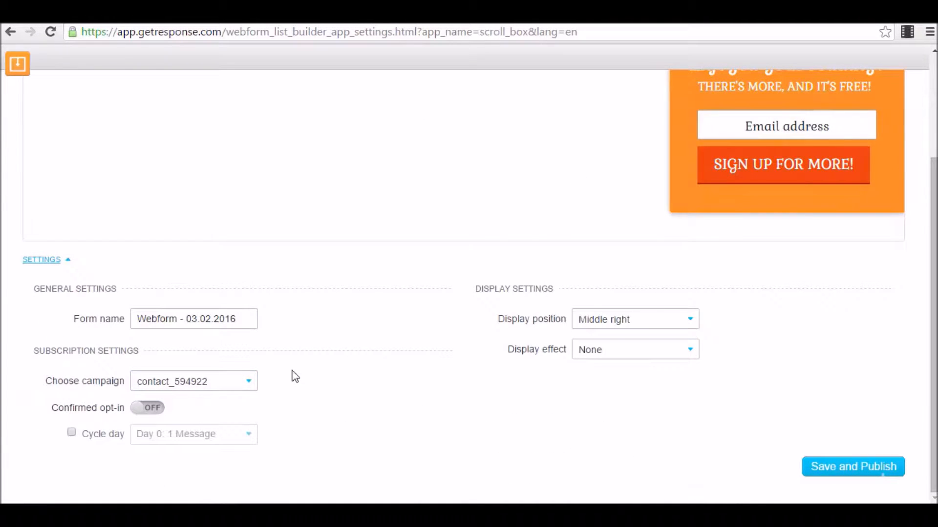
scroll(728, 289, up, 3)
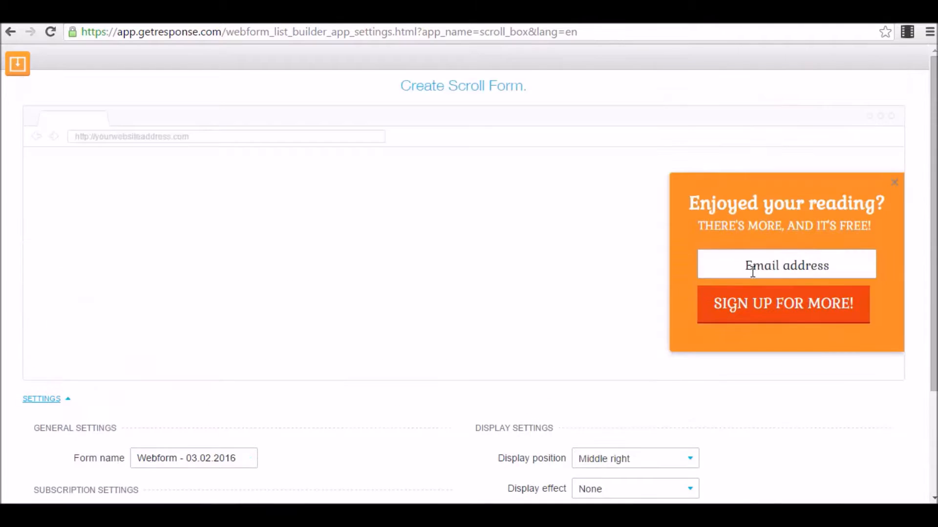
scroll(749, 266, down, 3)
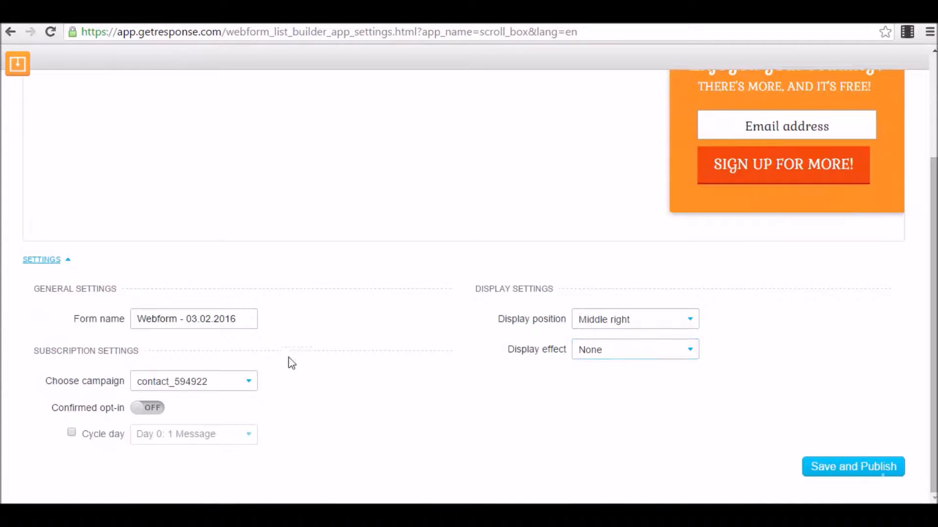
scroll(292, 350, up, 3)
Inspect the popup's background colour, gradient and image options, then close them without changes.
click(892, 188)
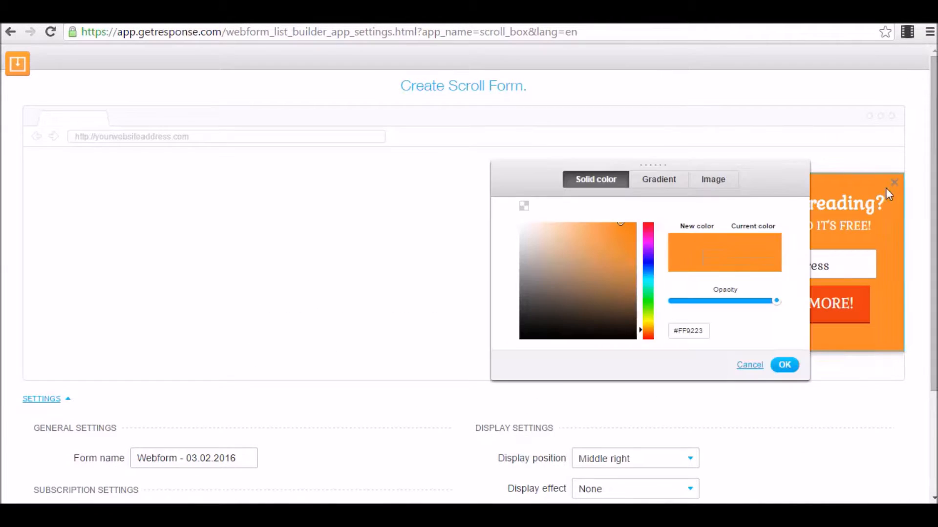
click(658, 180)
click(709, 180)
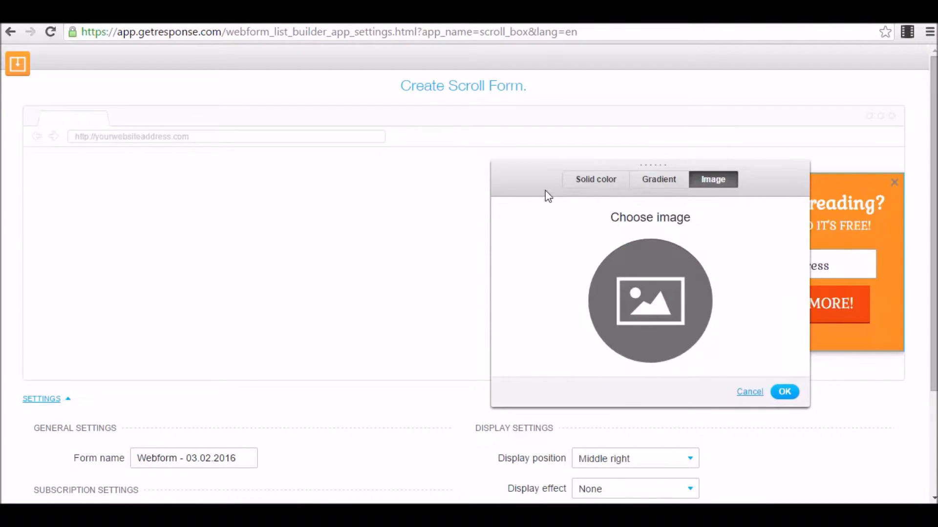
click(749, 392)
scroll(445, 272, down, 3)
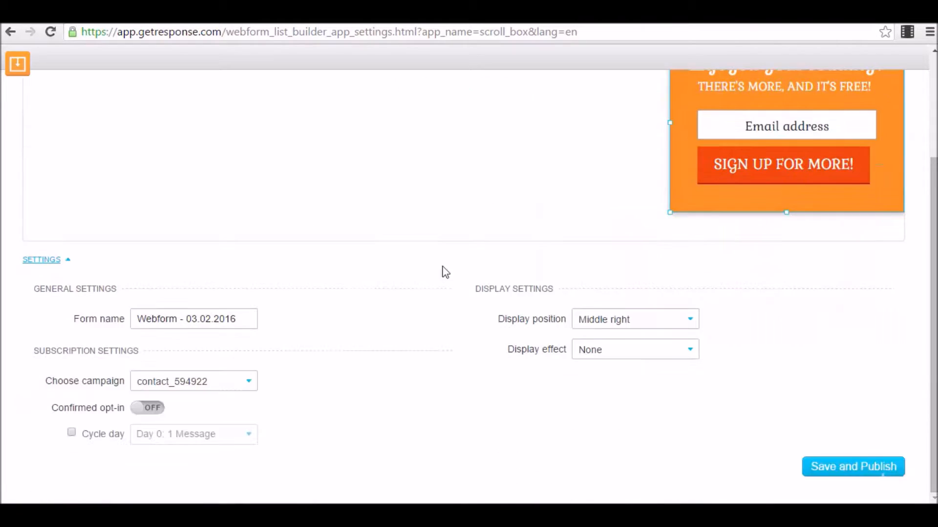
scroll(705, 347, up, 3)
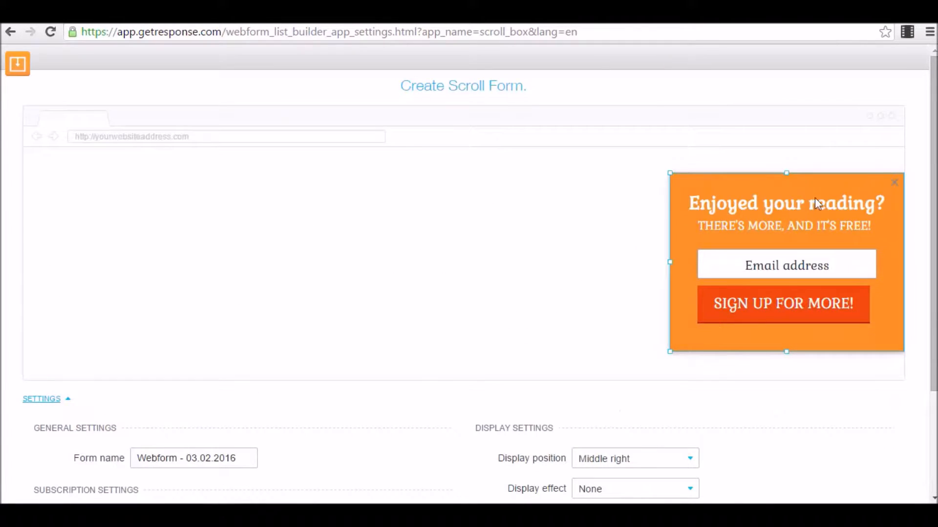
scroll(814, 197, down, 3)
Save and publish the scroll form and copy its JavaScript embed code.
click(874, 464)
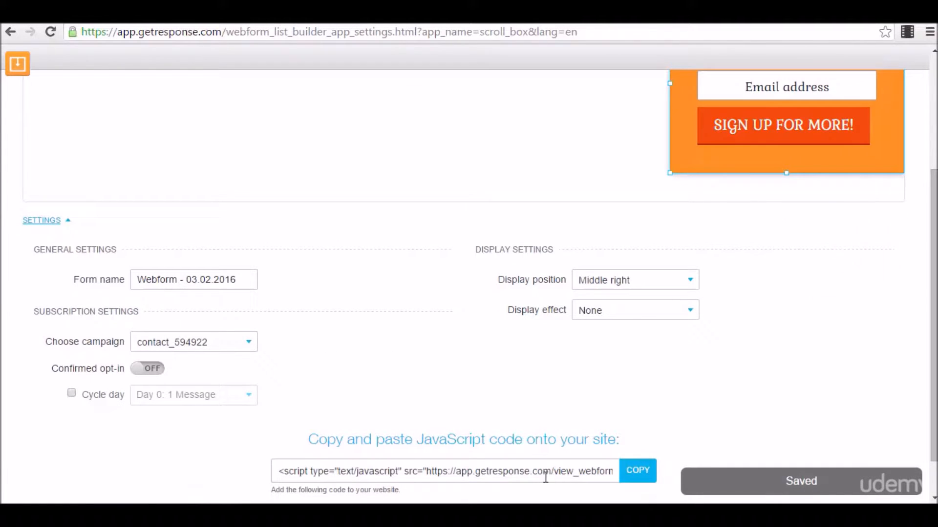
click(530, 473)
click(637, 471)
scroll(589, 471, up, 4)
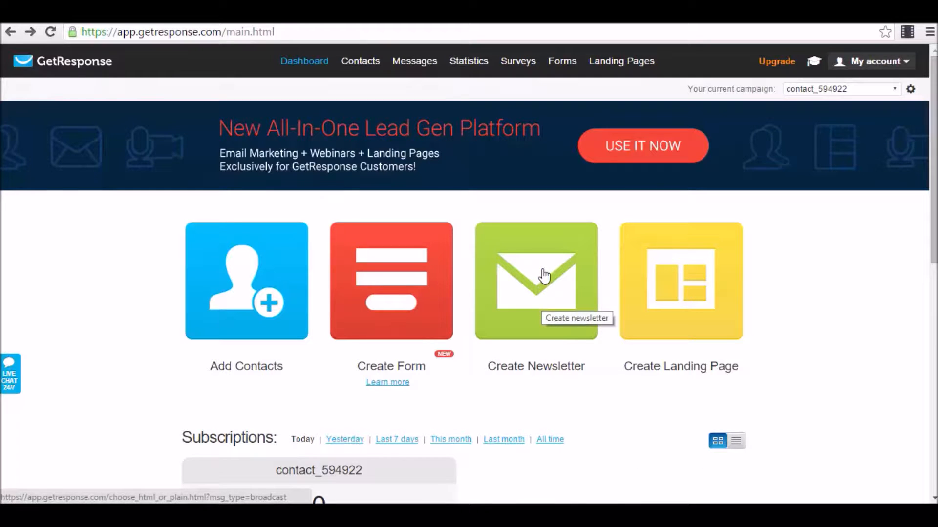
Create a new newsletter from the dashboard using the New Email Creator.
mouse_move(419, 73)
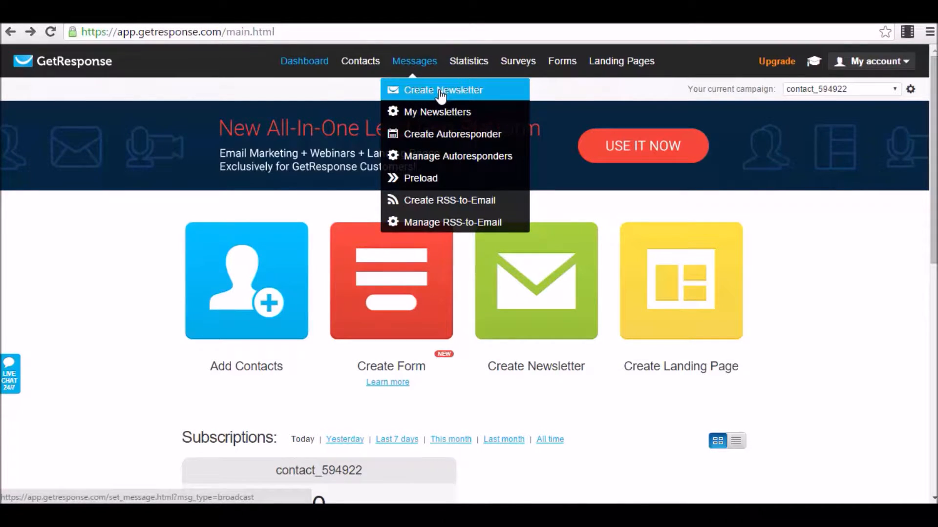
click(562, 318)
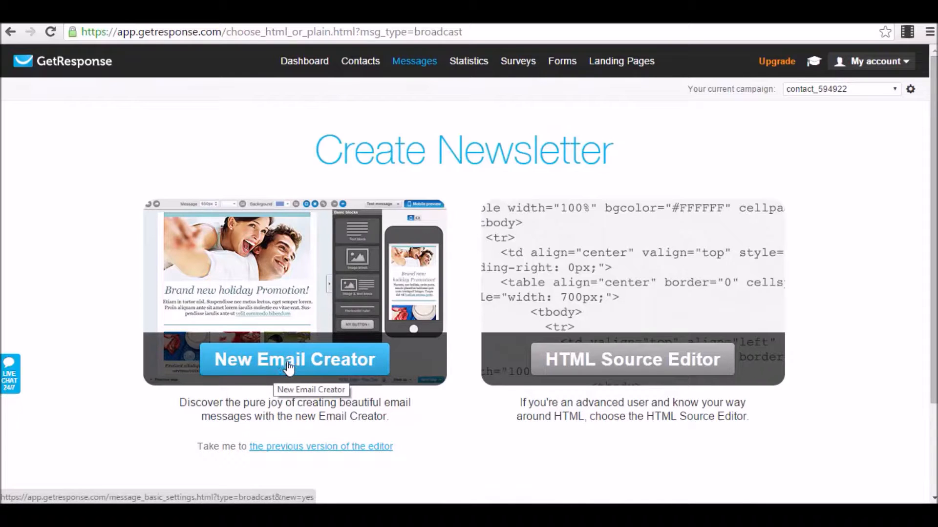
click(309, 364)
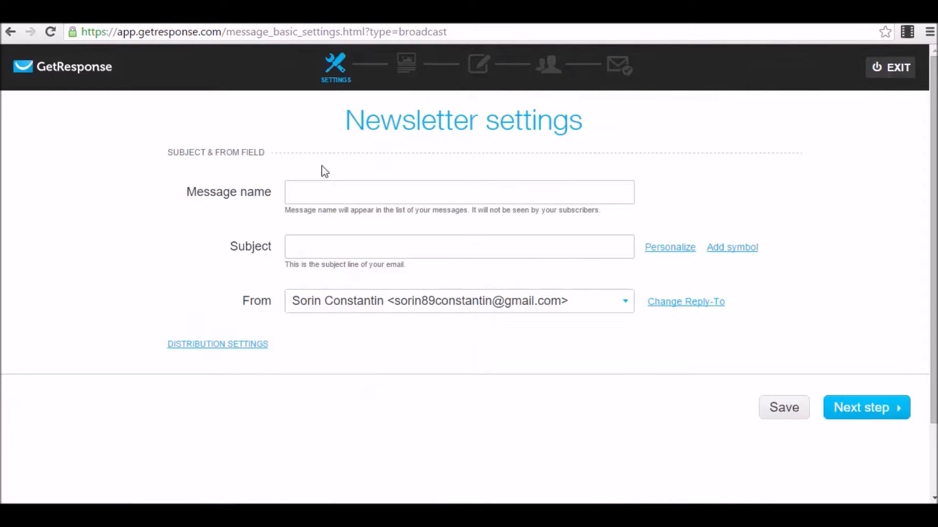
Enter 'Test 3' as the newsletter's Message name.
click(326, 189)
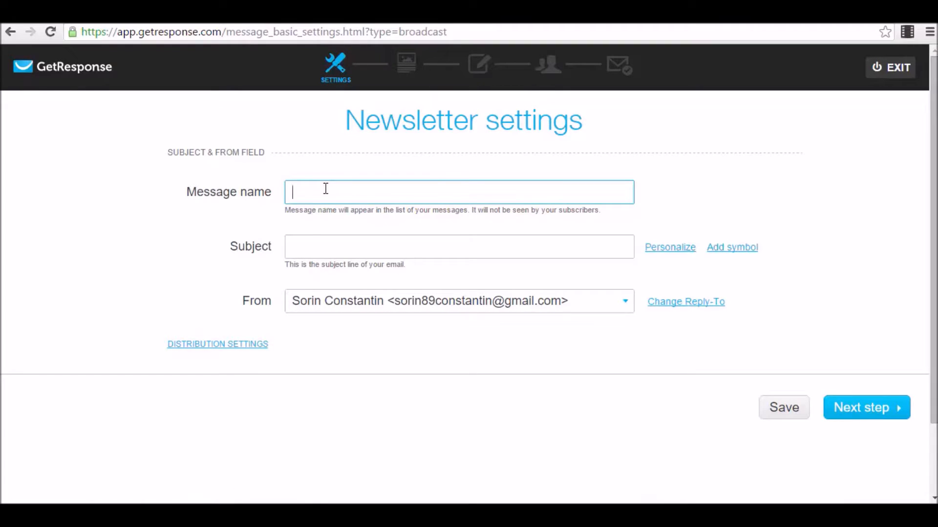
text(Test 1)
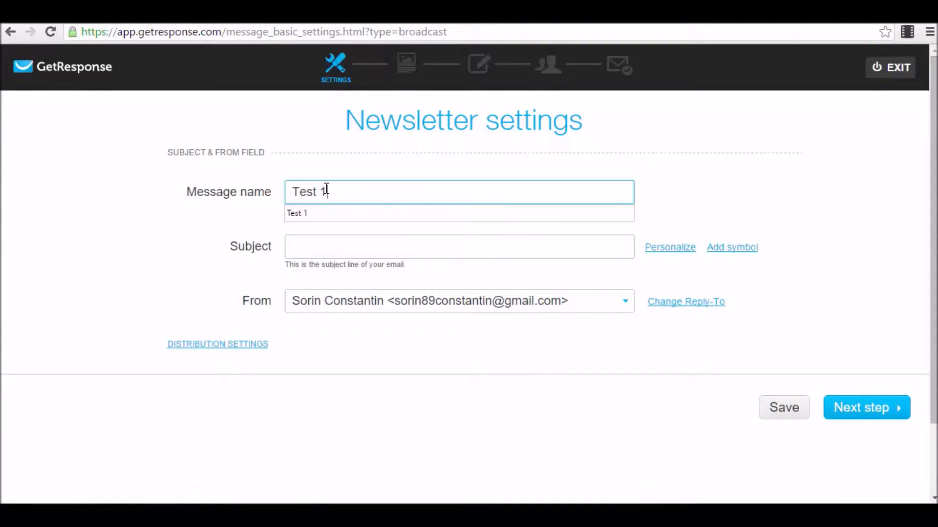
key(BackSpace)
text(3)
click(363, 246)
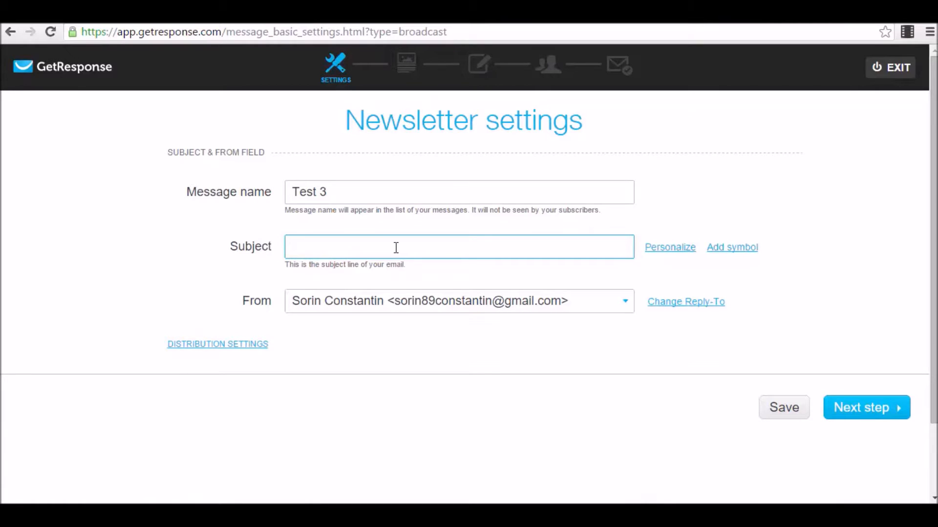
Write the subject 'Hello [[firstname]], how are you?' with the first-name personalization field.
text(Hello)
click(674, 248)
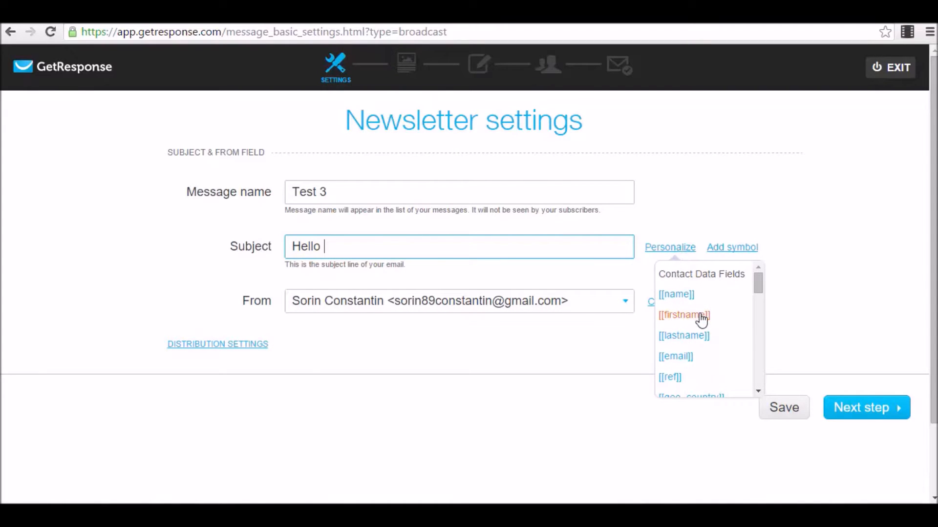
scroll(701, 320, down, 2)
scroll(701, 320, up, 2)
click(703, 318)
text(, how are you?)
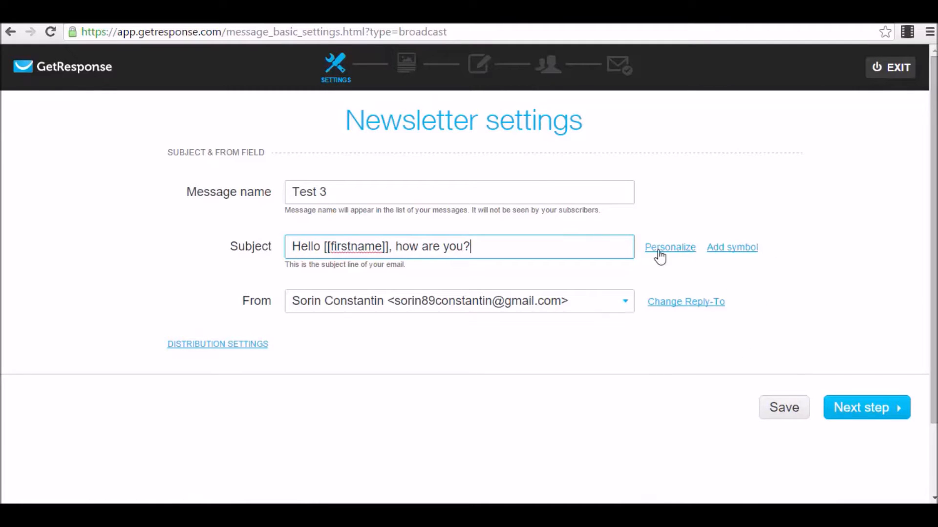
Browse the Add symbol list, then proceed to template selection.
click(715, 249)
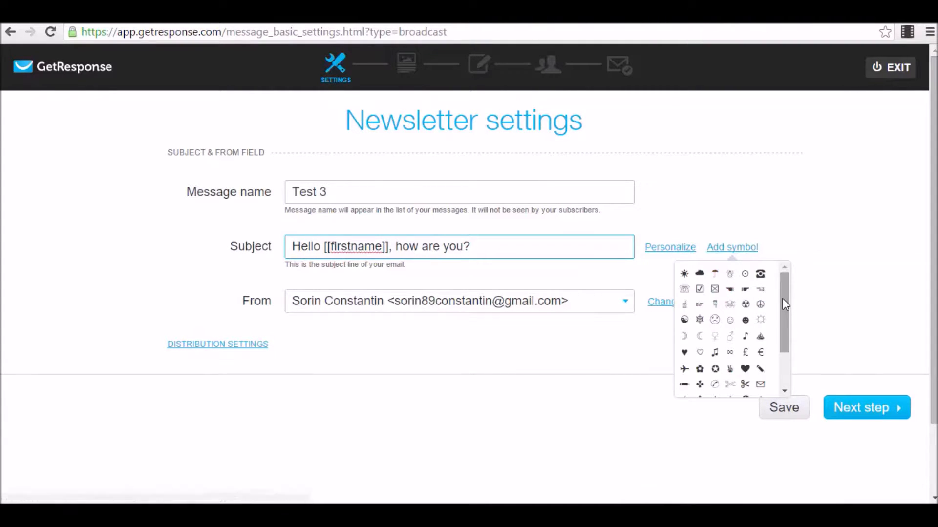
drag(786, 301, 772, 276)
click(616, 276)
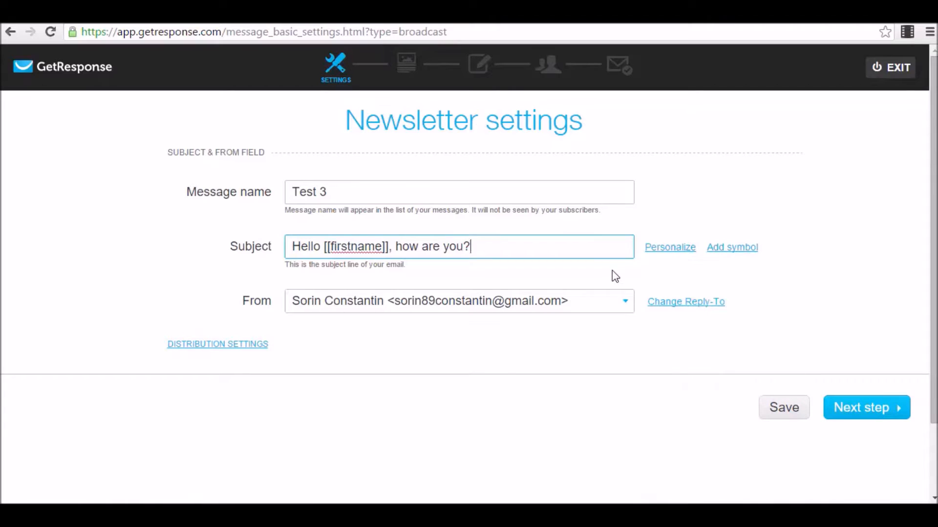
click(732, 248)
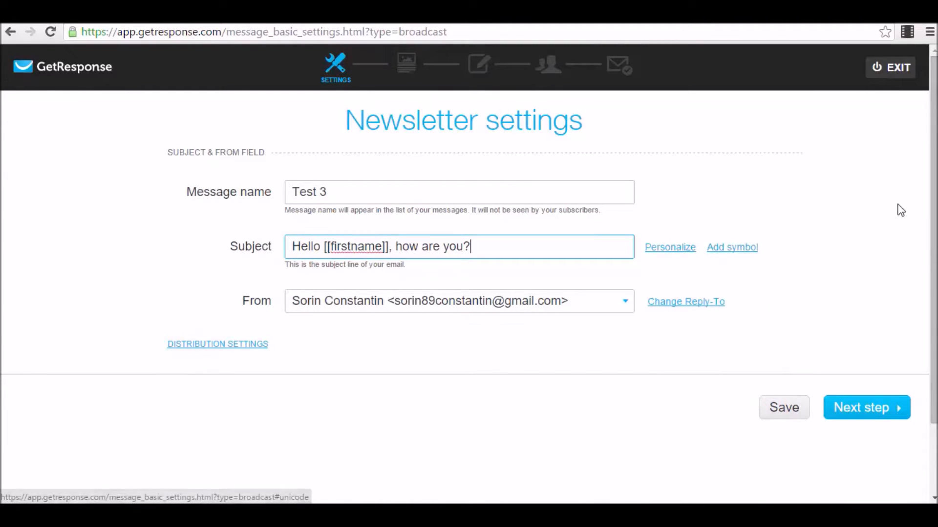
click(869, 413)
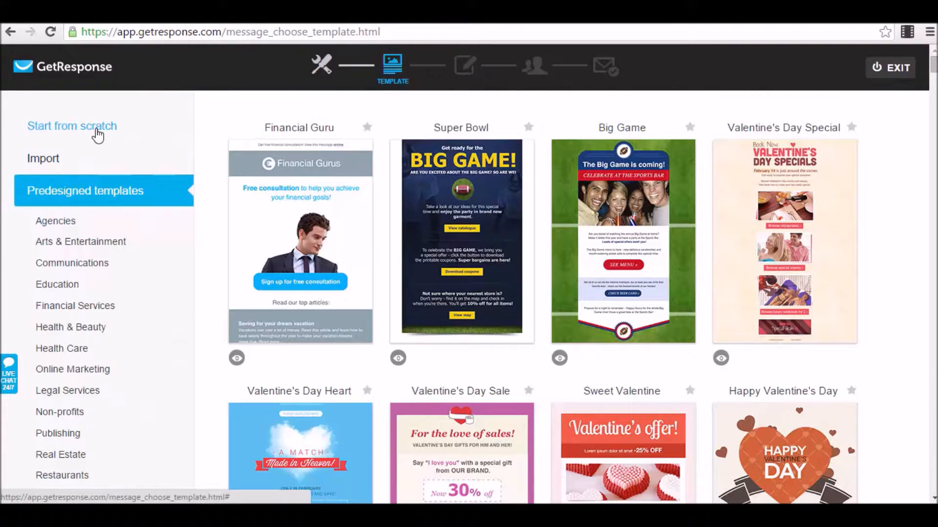
Browse the Predesigned newsletter templates.
mouse_move(322, 244)
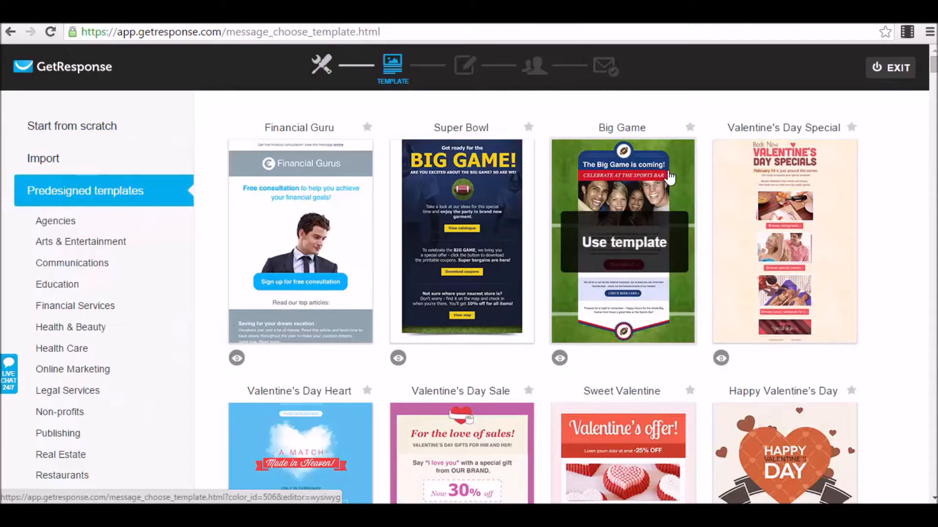
scroll(643, 209, down, 3)
scroll(342, 293, up, 3)
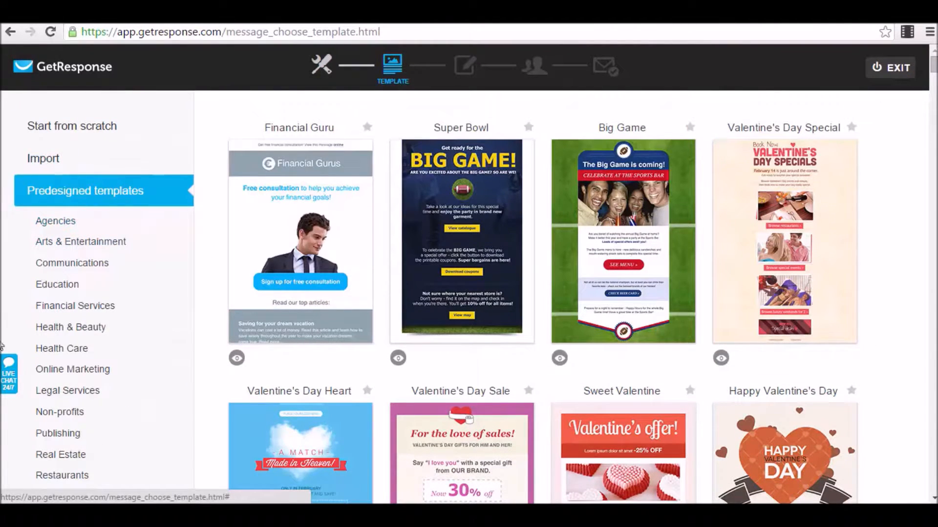
scroll(151, 385, down, 9)
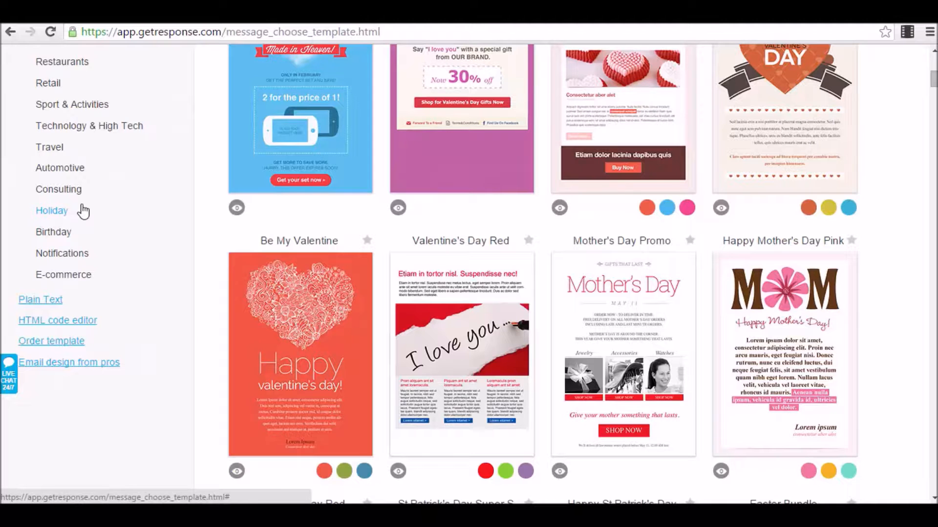
scroll(90, 210, up, 1)
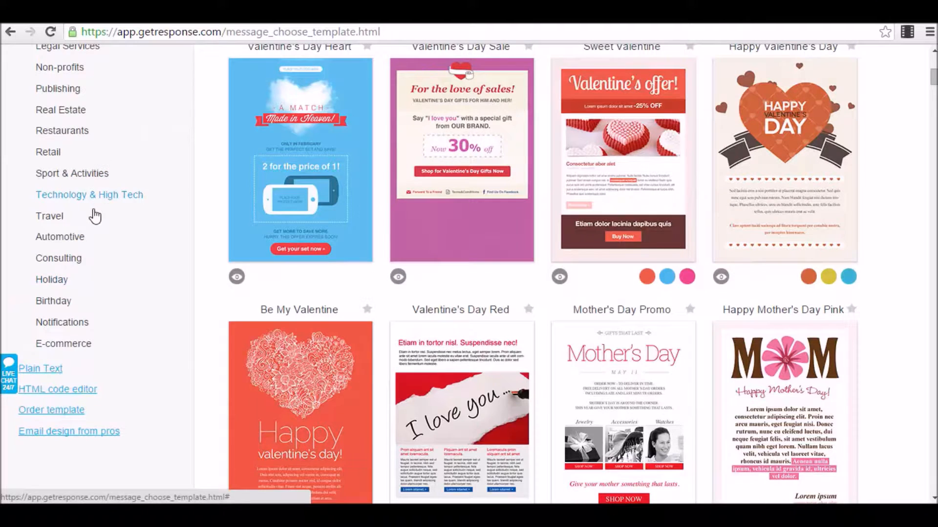
mouse_move(353, 351)
scroll(354, 351, down, 2)
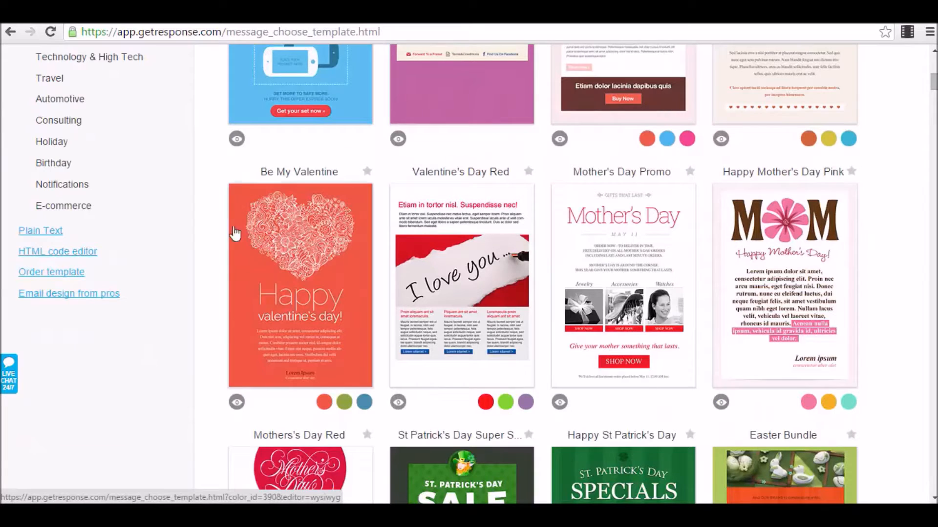
mouse_move(620, 354)
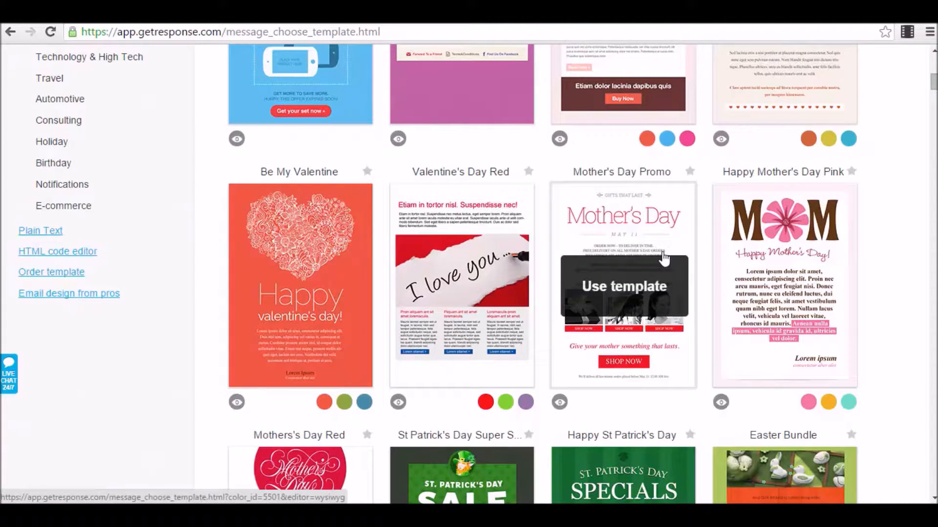
scroll(663, 259, up, 2)
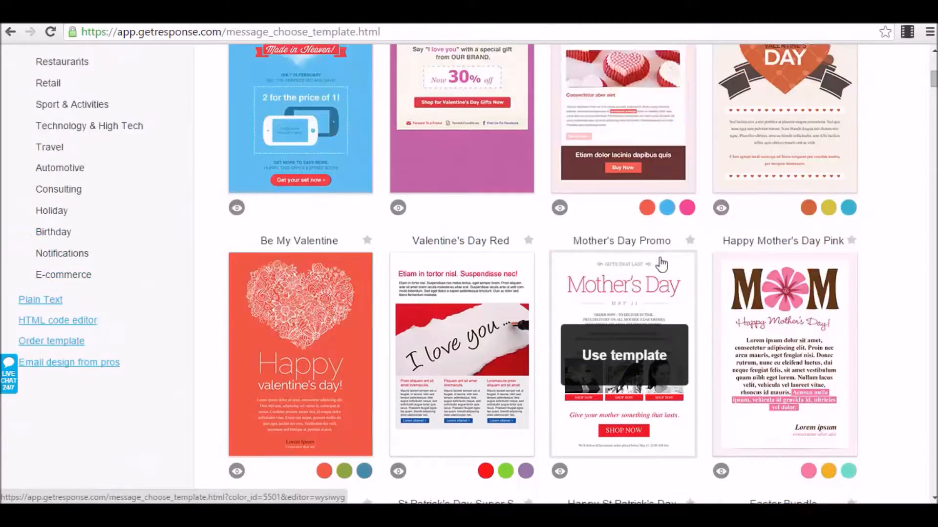
mouse_move(836, 206)
scroll(601, 262, down, 1)
scroll(602, 262, up, 6)
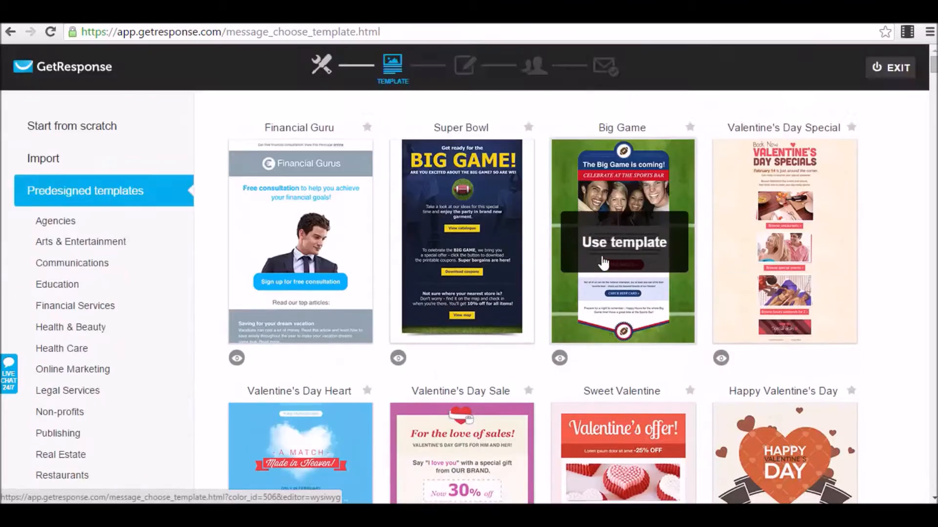
scroll(732, 241, down, 5)
mouse_move(648, 233)
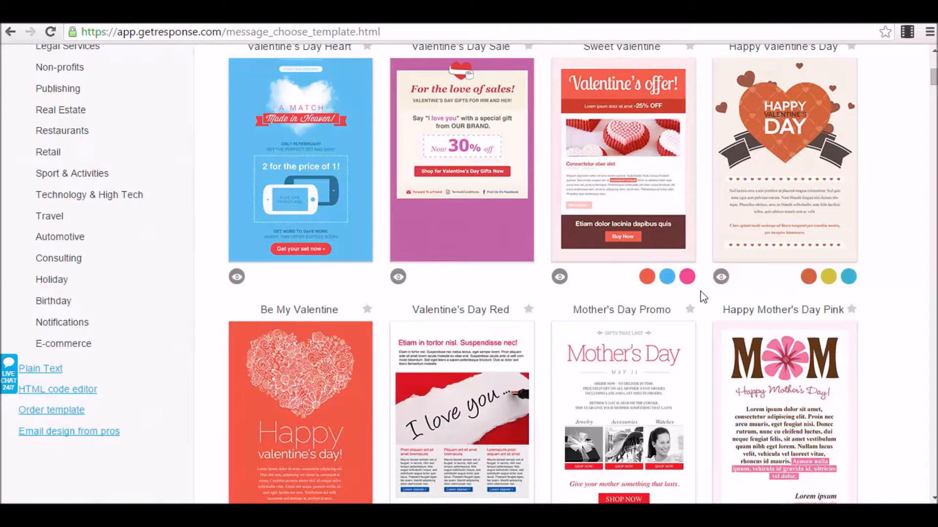
mouse_move(799, 112)
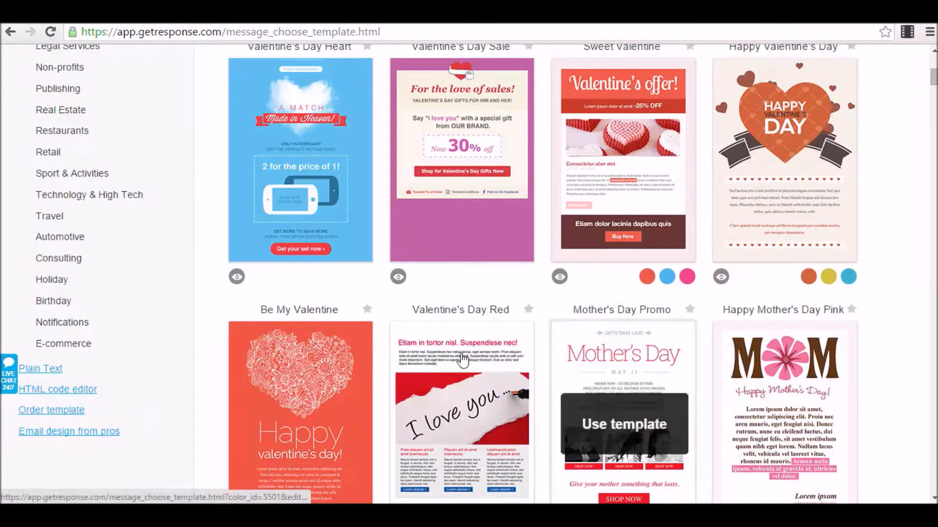
scroll(683, 376, up, 3)
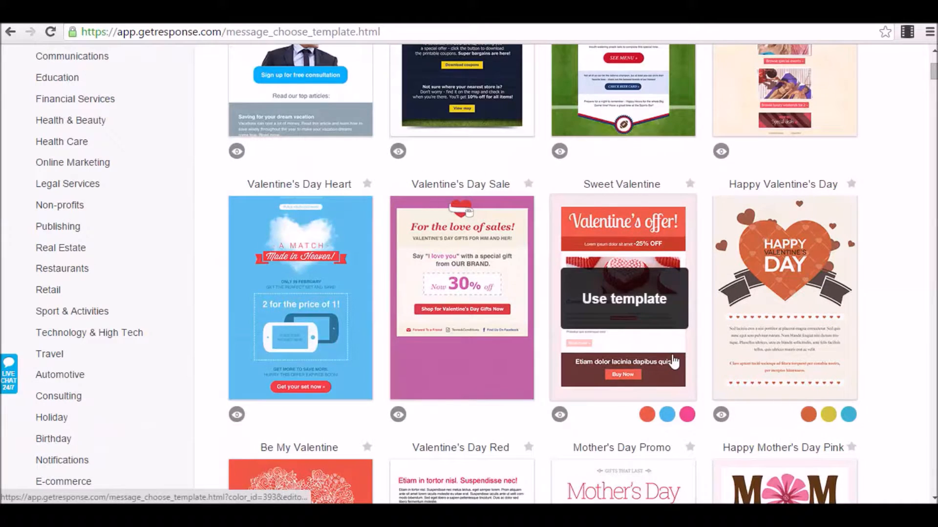
scroll(673, 361, up, 5)
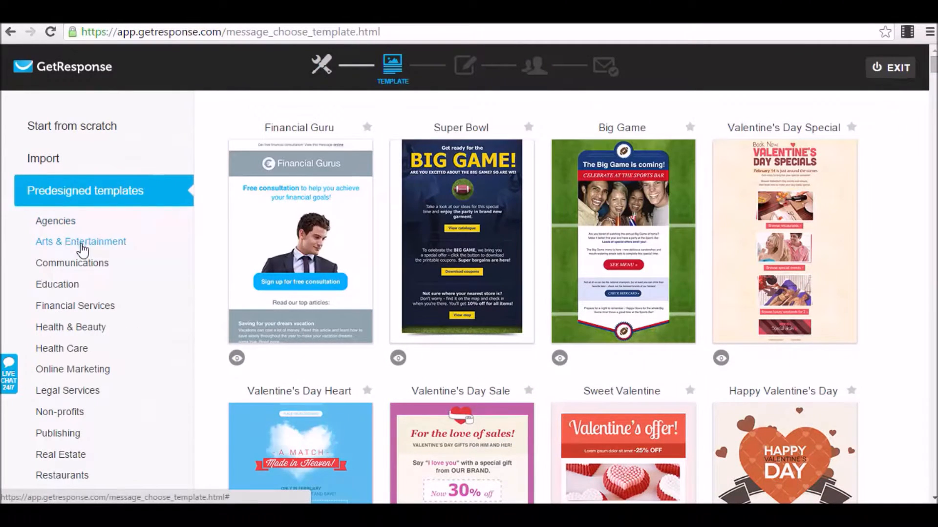
Filter to Communications and Online Marketing and use the Webinar Invite template.
click(71, 268)
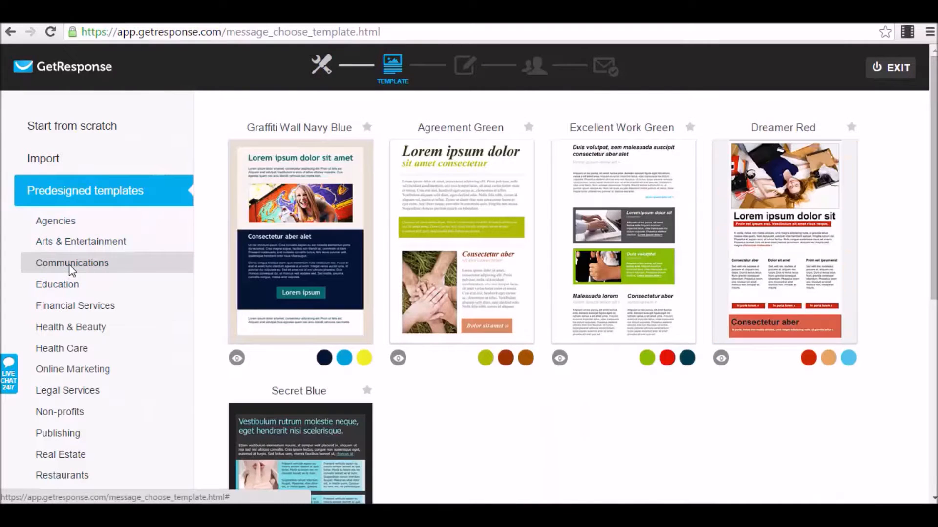
click(86, 372)
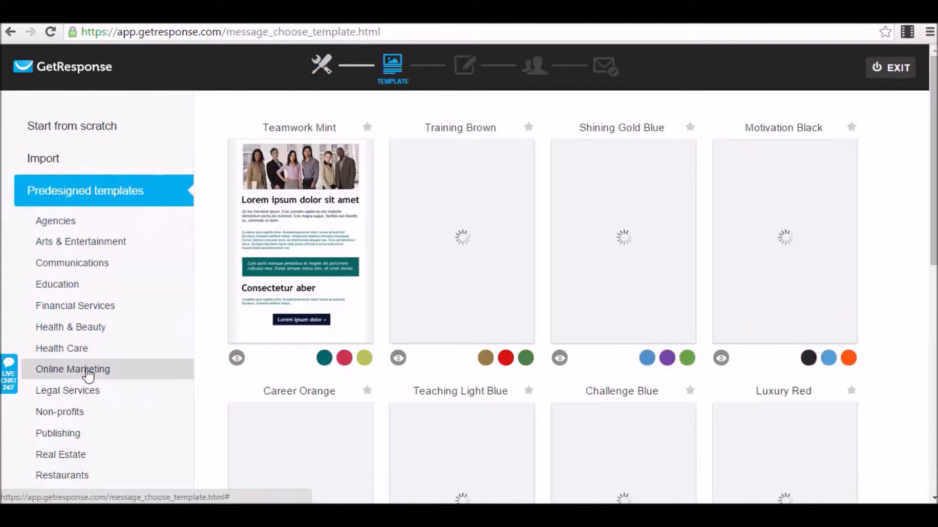
scroll(368, 256, down, 4)
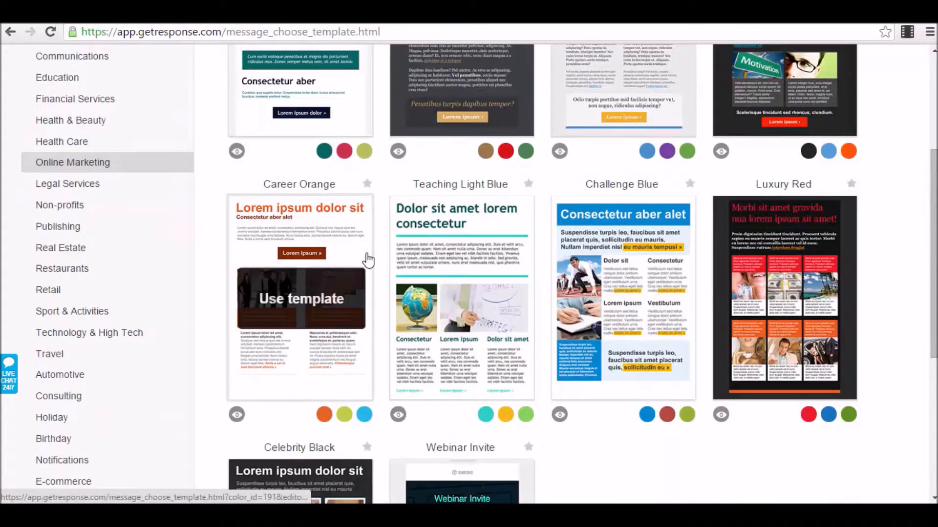
scroll(338, 281, down, 1)
scroll(340, 278, down, 1)
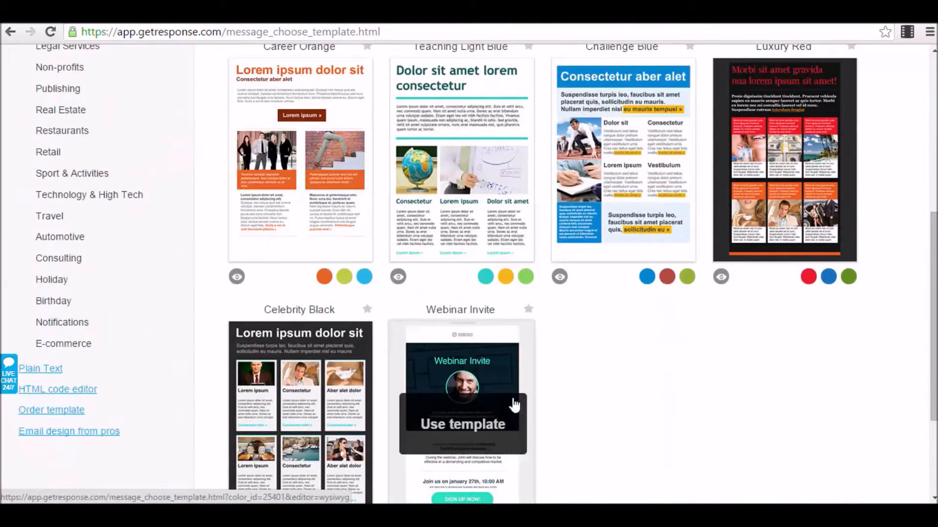
scroll(479, 330, down, 2)
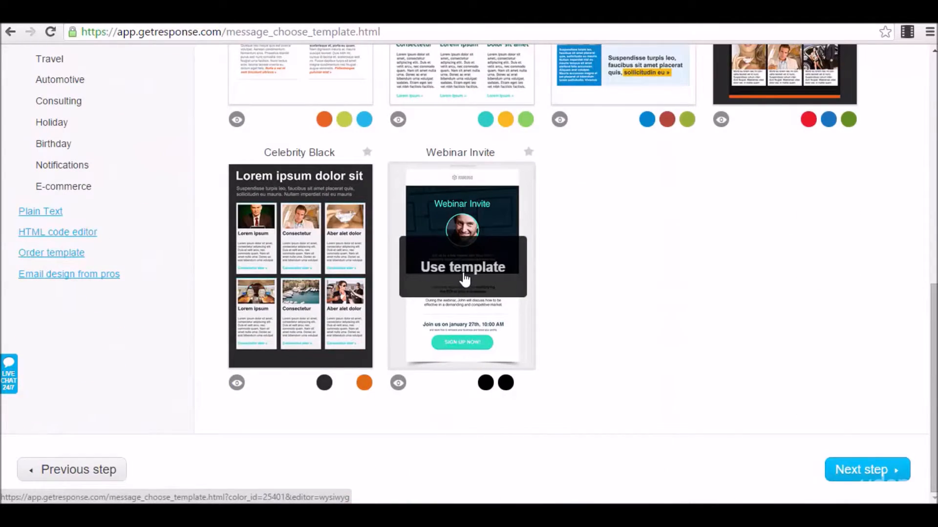
click(465, 280)
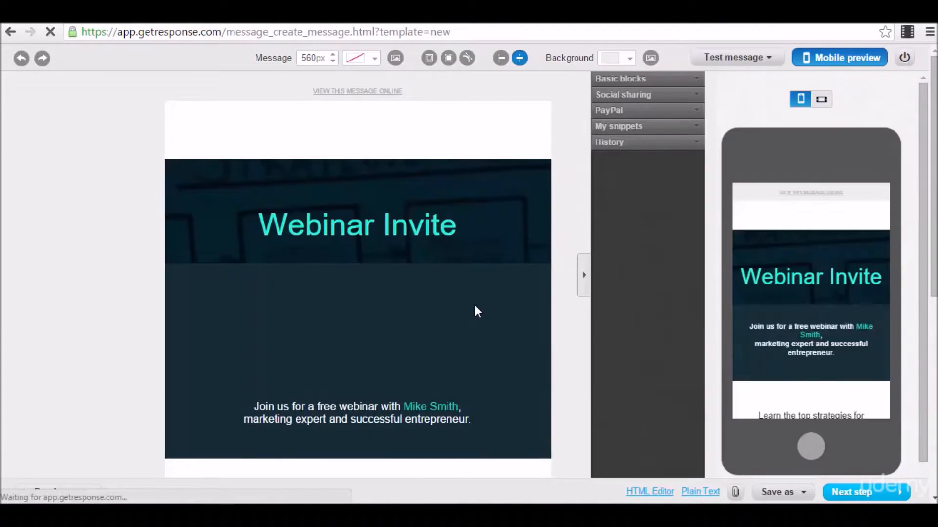
Check the logo and Webinar Invite heading, then shrink the speaker's photo slightly.
click(352, 125)
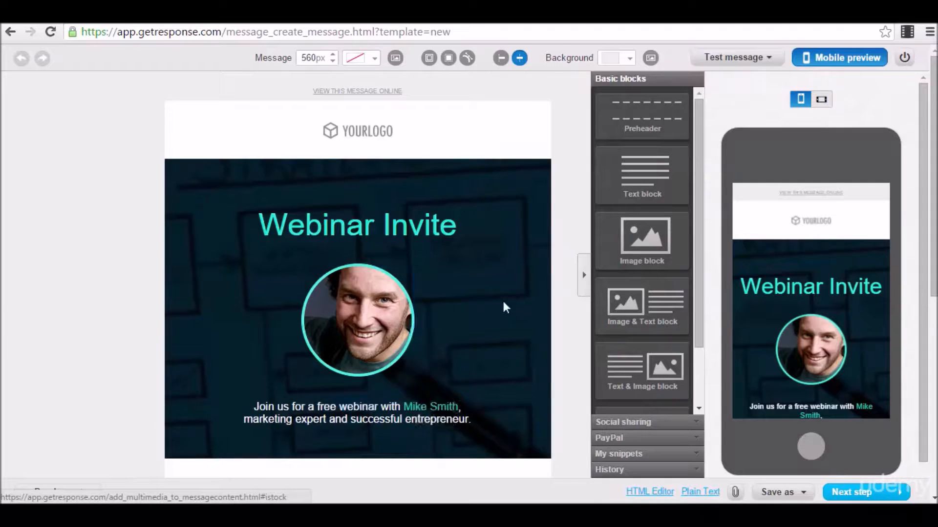
click(391, 192)
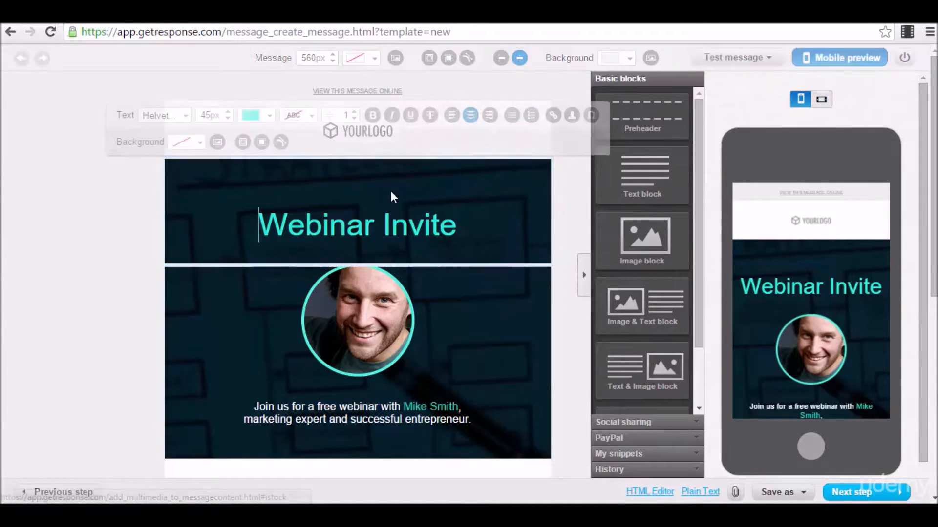
click(467, 308)
click(258, 226)
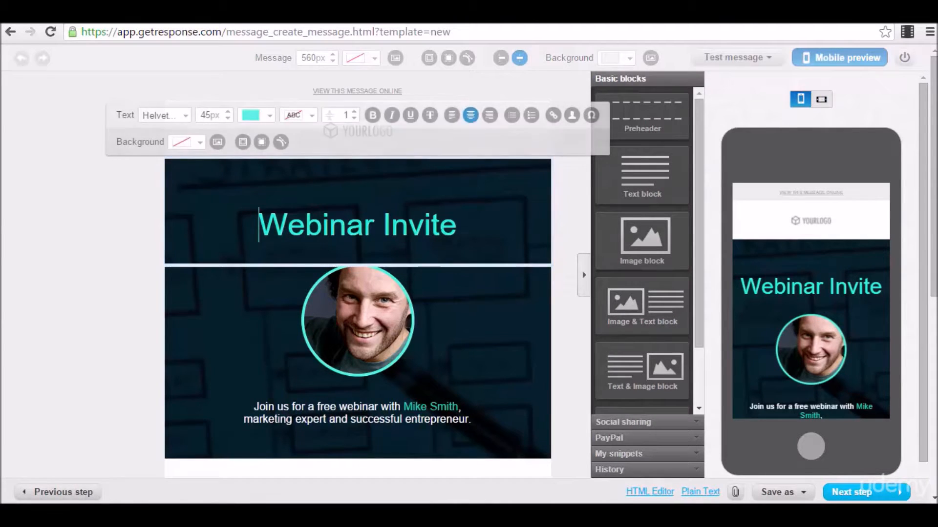
click(454, 226)
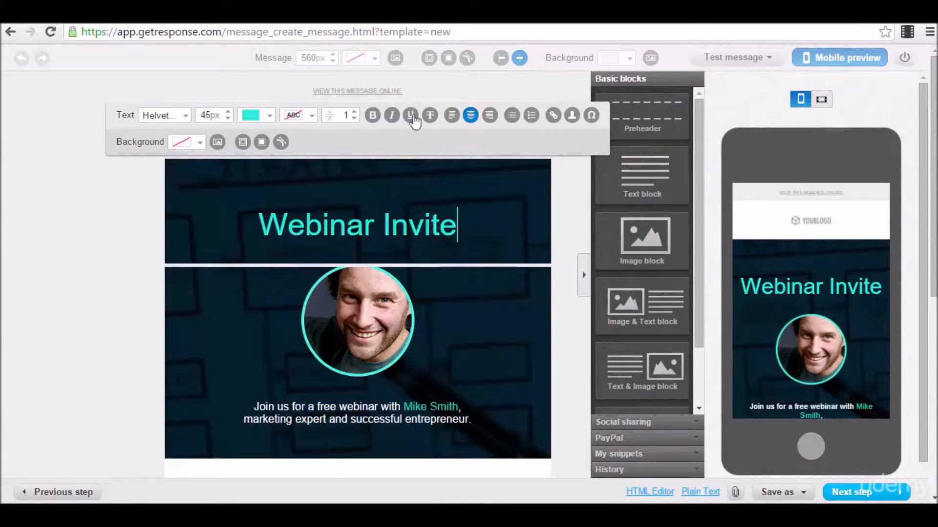
click(373, 327)
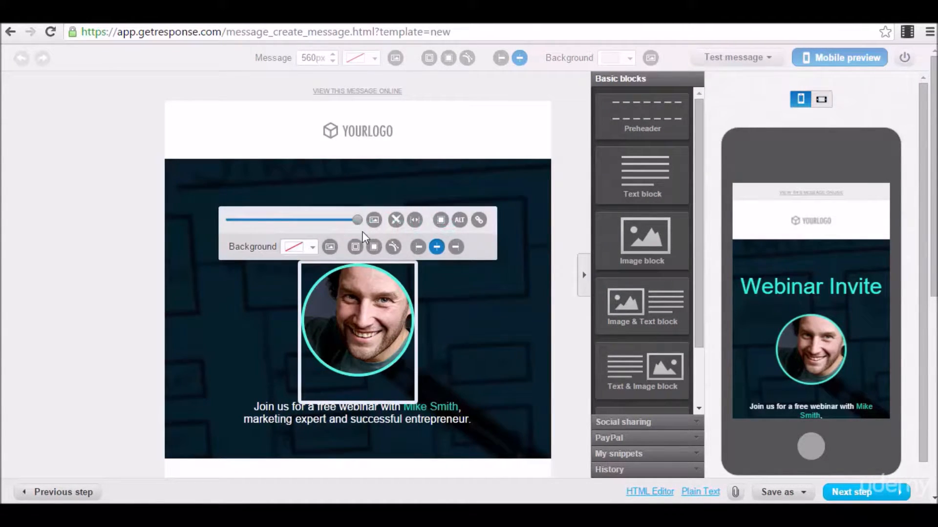
mouse_move(357, 221)
mouse_down()
mouse_move(311, 222)
mouse_move(358, 233)
mouse_up()
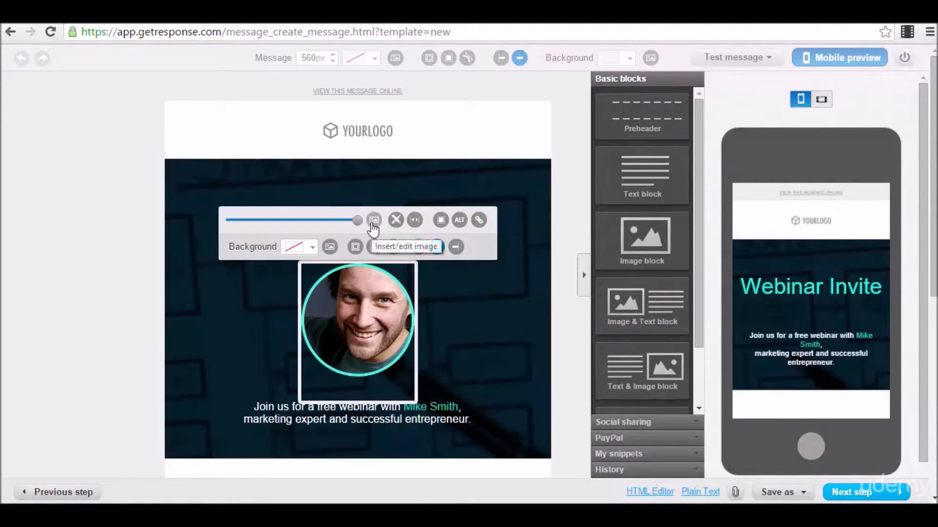
click(260, 409)
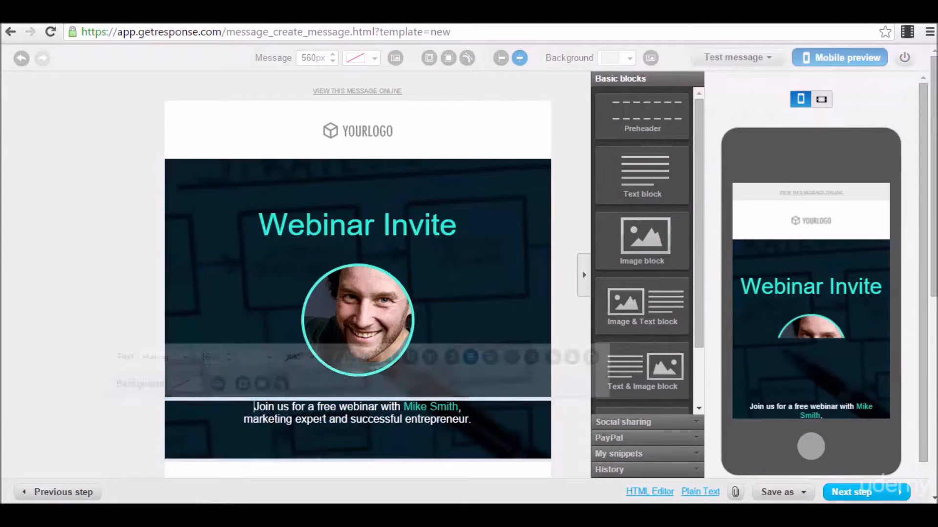
Check the 'Learn the top strategies', 'During the webinar' and 'Join us on january 27th' blocks.
click(381, 133)
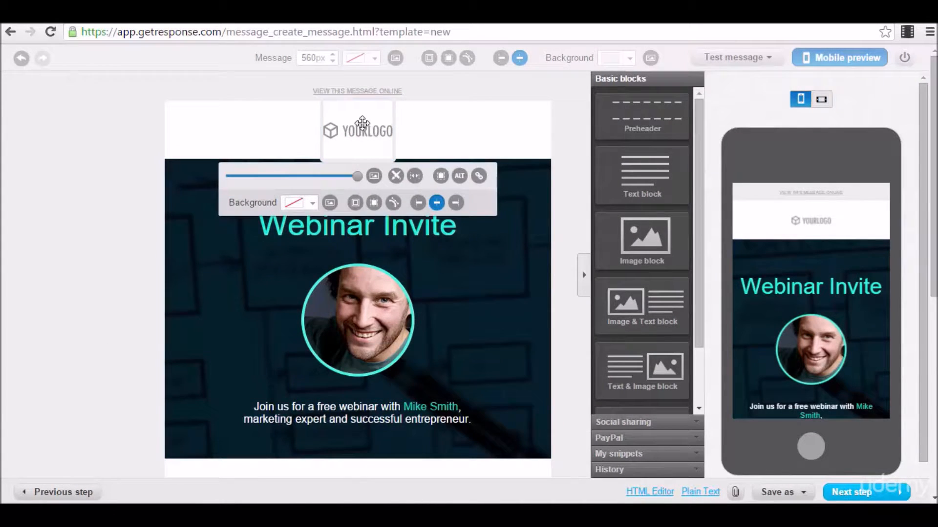
scroll(358, 156, down, 6)
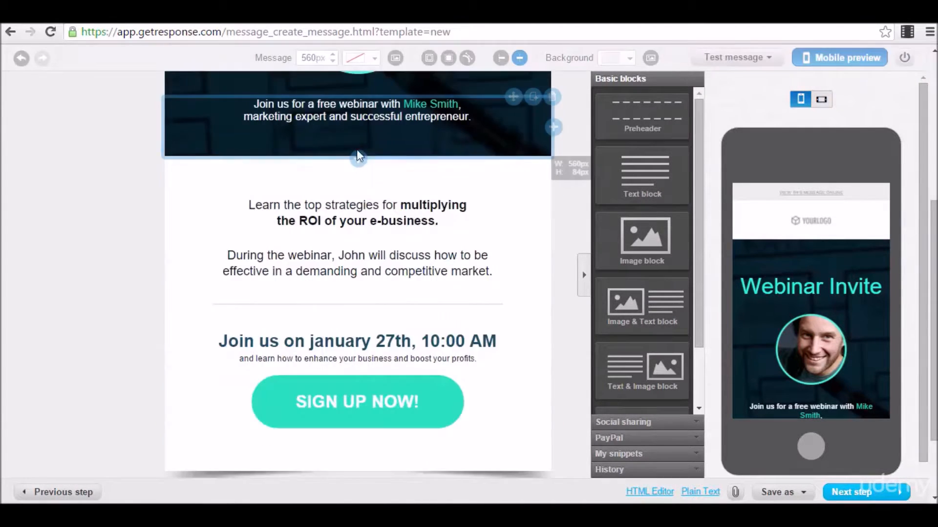
click(337, 192)
click(347, 280)
click(360, 339)
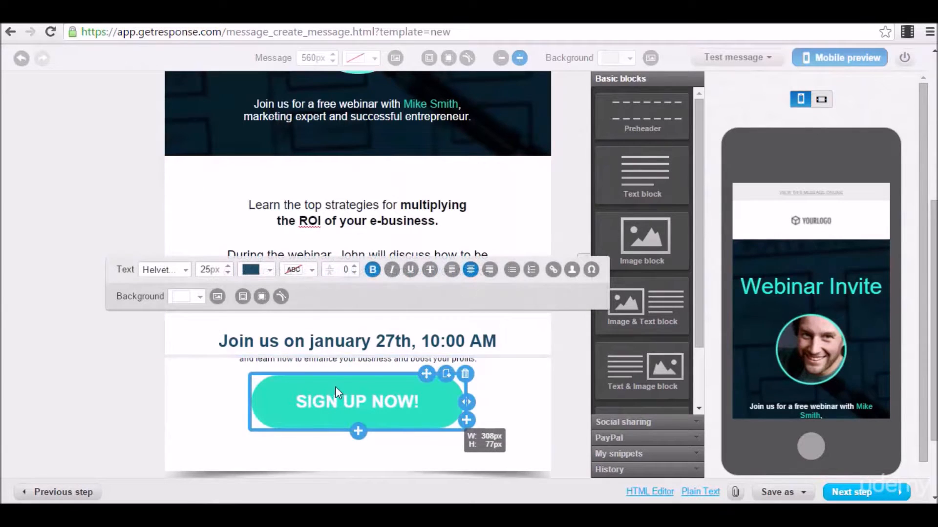
scroll(352, 127, up, 5)
scroll(352, 194, down, 5)
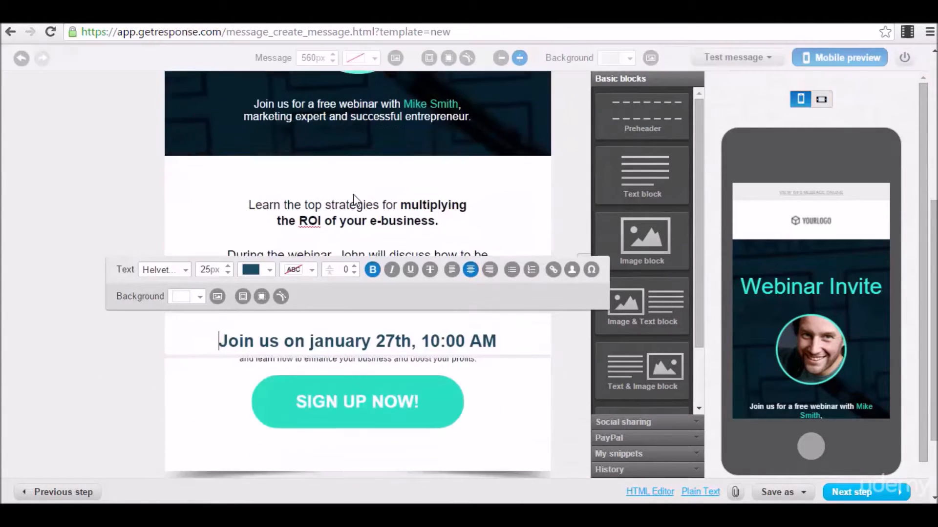
scroll(353, 194, down, 2)
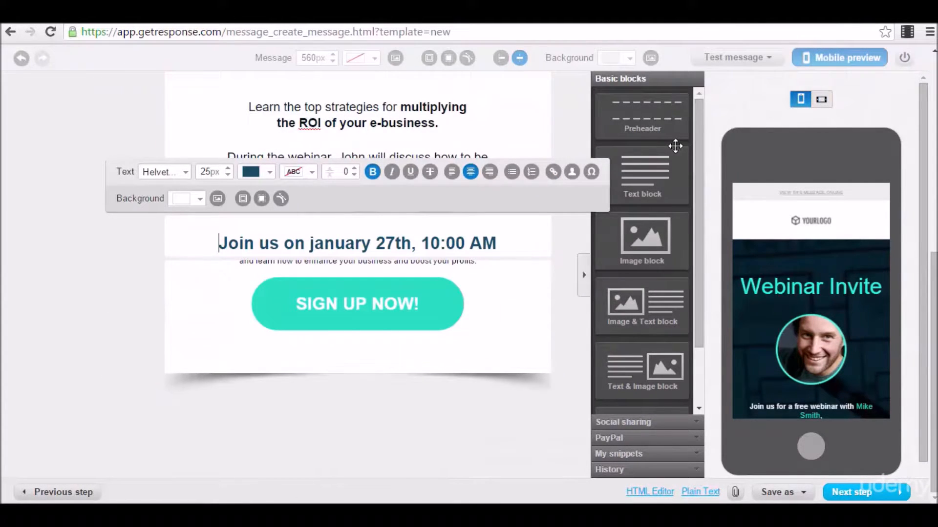
scroll(645, 108, up, 4)
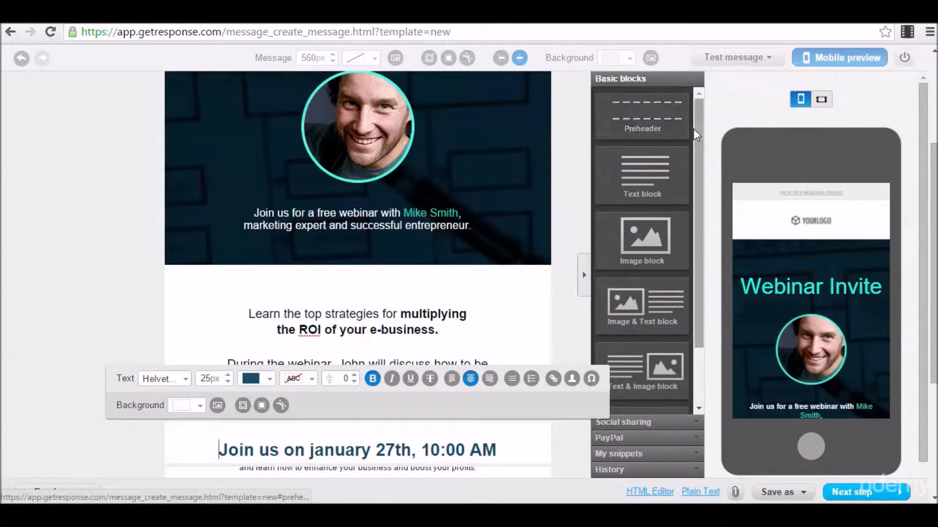
drag(694, 121, 695, 261)
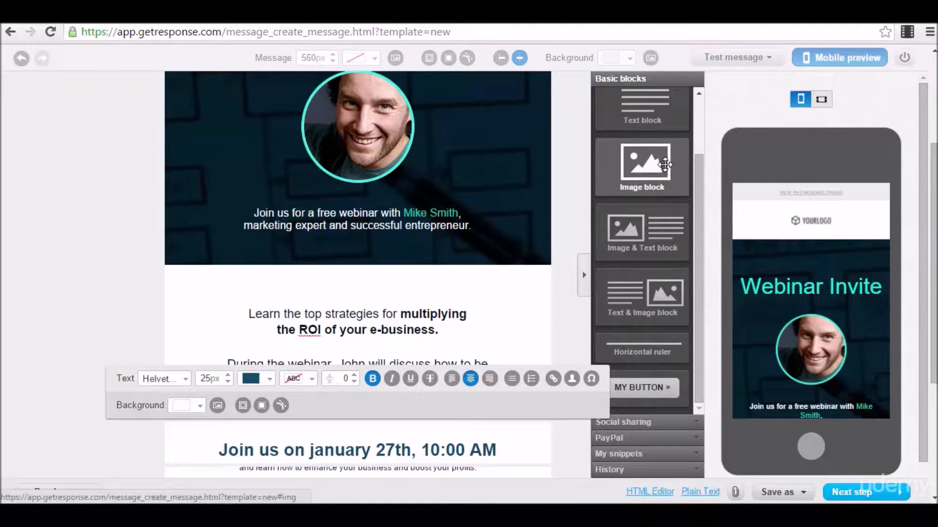
drag(665, 165, 397, 256)
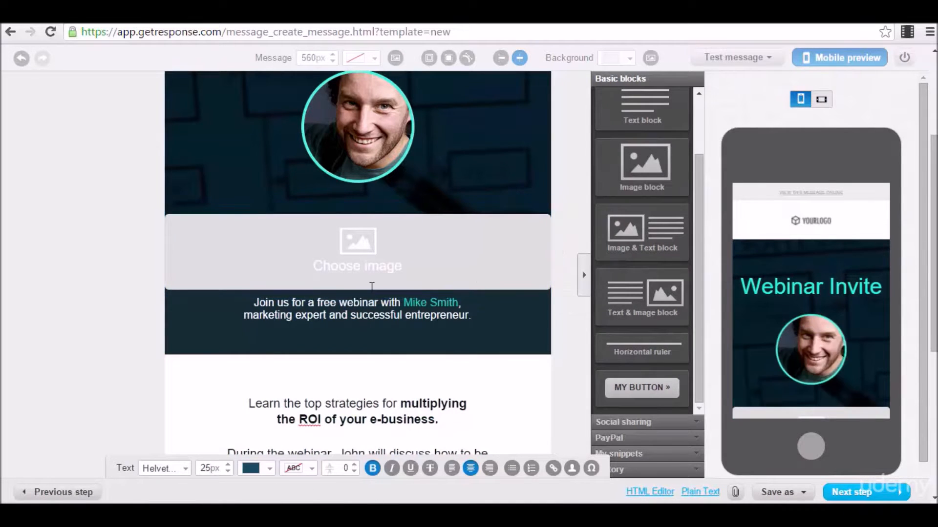
click(361, 253)
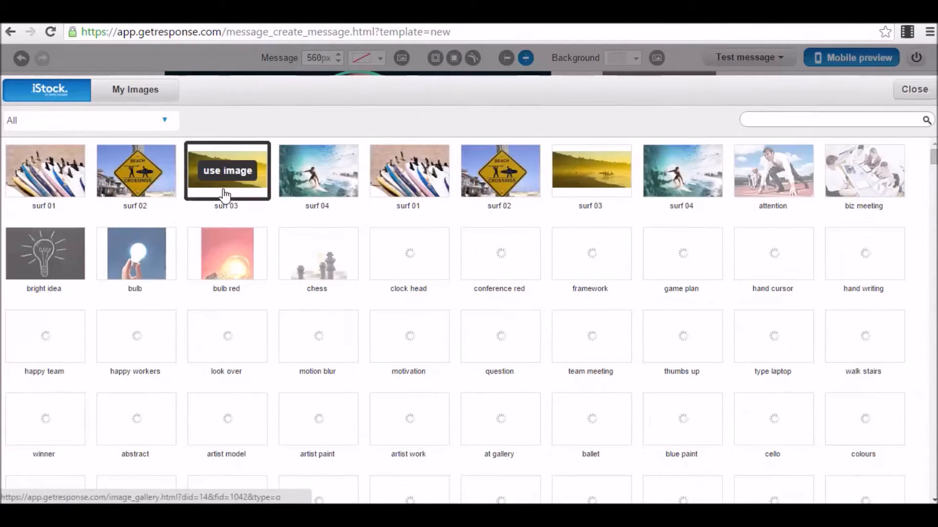
click(143, 180)
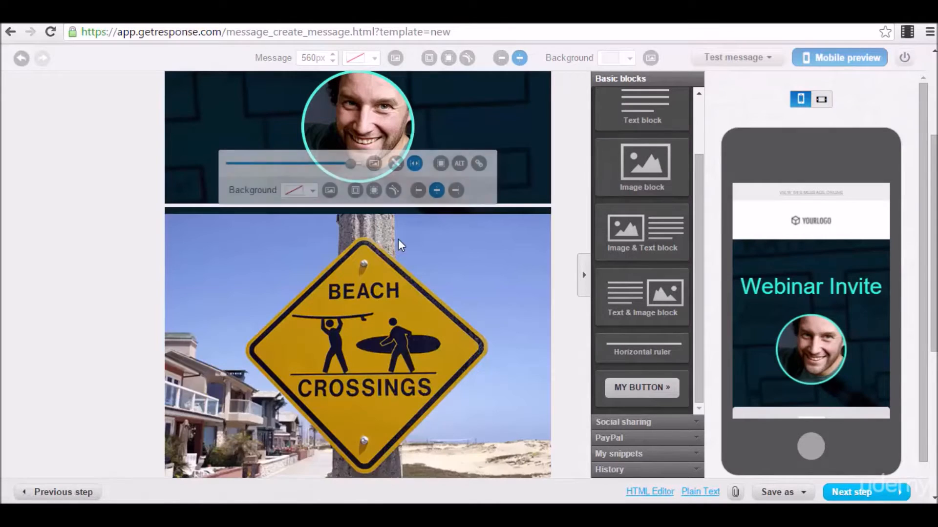
mouse_move(350, 163)
mouse_down()
mouse_move(287, 164)
mouse_move(359, 164)
mouse_up()
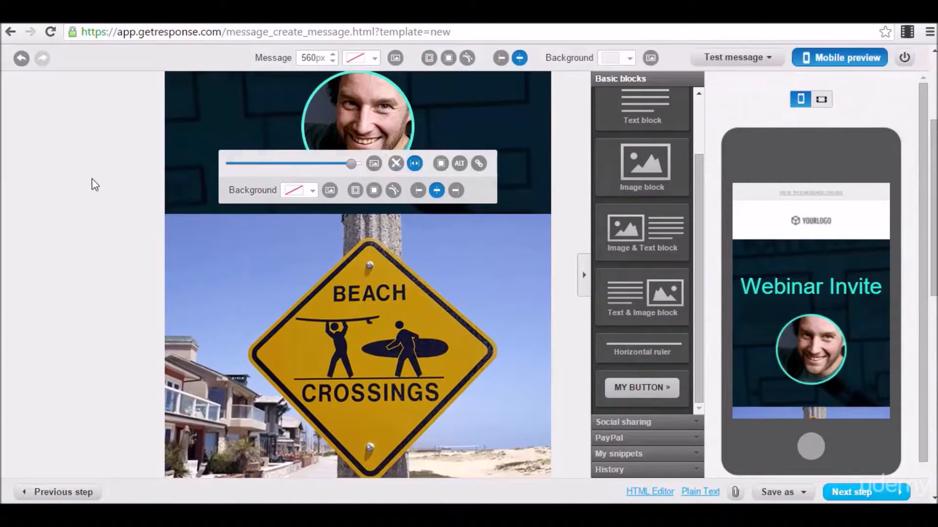
click(90, 177)
scroll(207, 221, down, 3)
scroll(207, 221, down, 4)
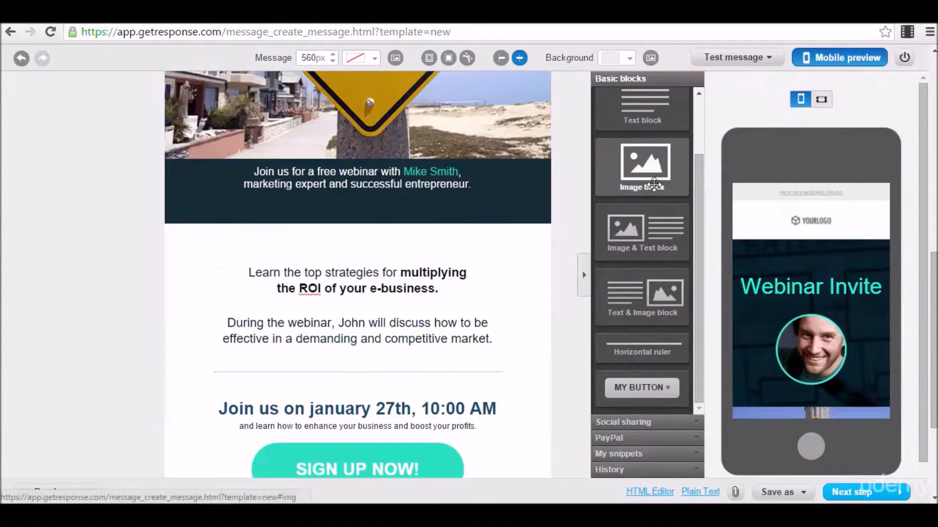
scroll(649, 239, down, 2)
drag(699, 253, 711, 330)
mouse_move(644, 388)
mouse_down()
mouse_move(654, 390)
mouse_move(548, 394)
mouse_move(545, 382)
mouse_move(658, 385)
mouse_up()
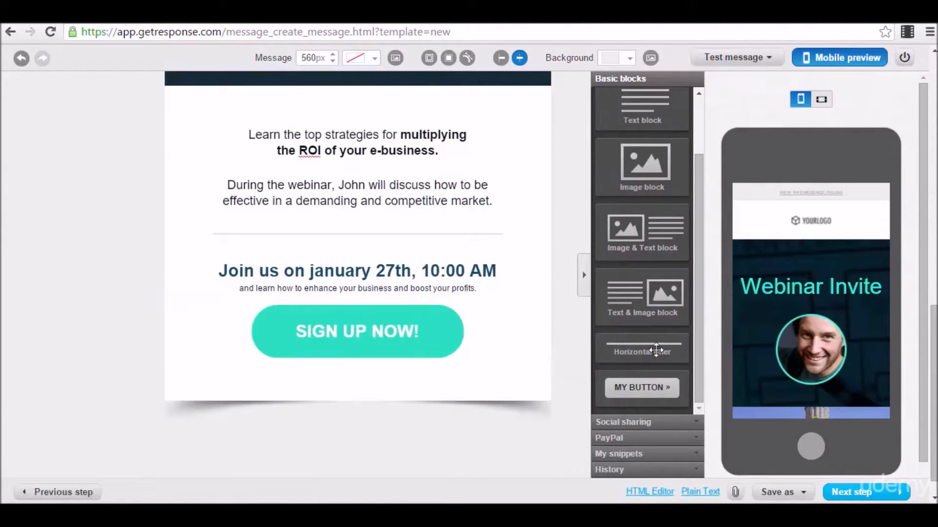
Expand Social sharing, PayPal, My snippets and History to show versions from 6:43:57 PM onward.
click(690, 423)
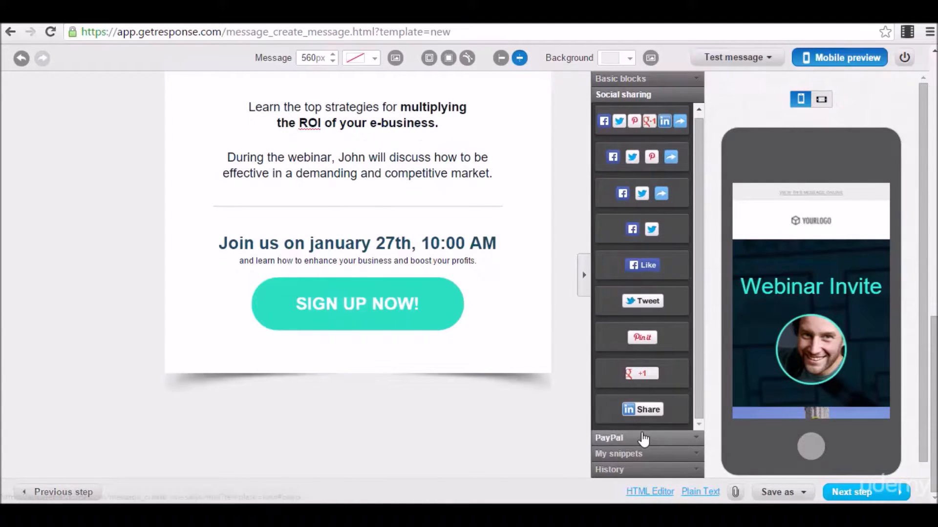
click(645, 446)
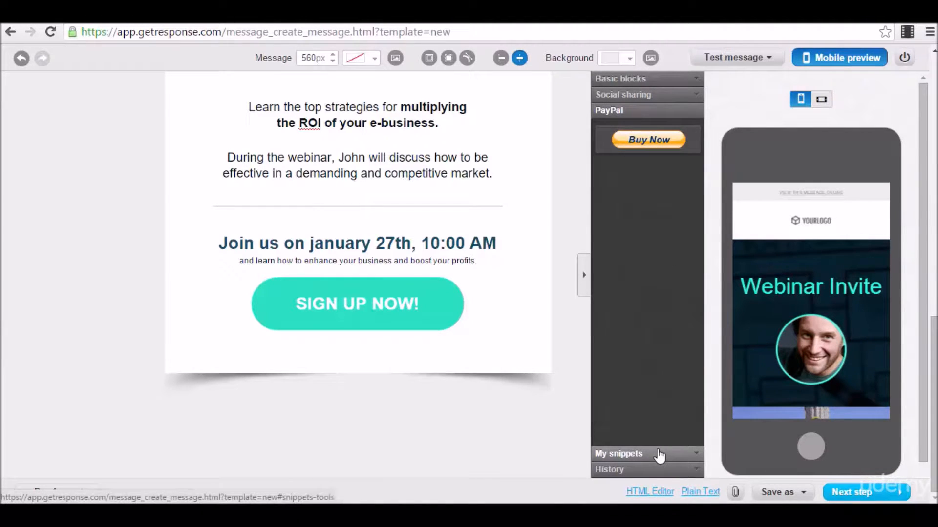
click(659, 456)
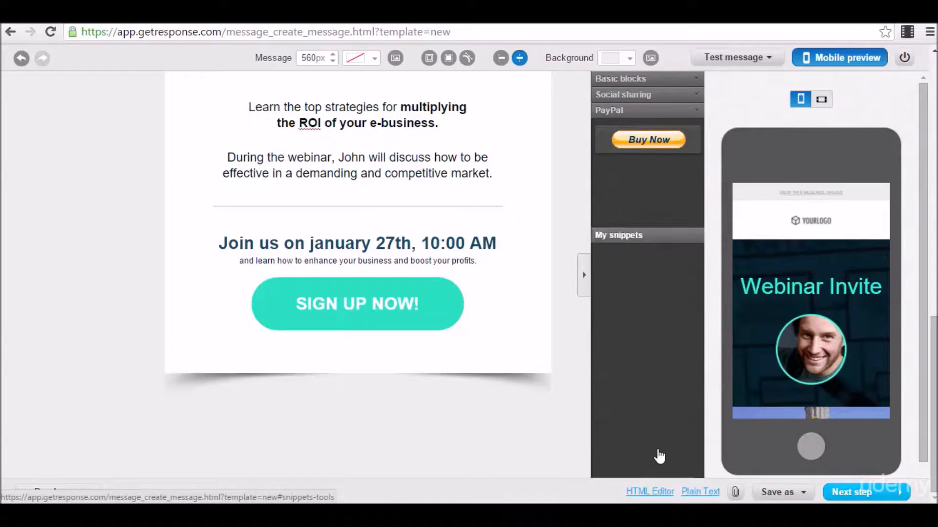
click(697, 470)
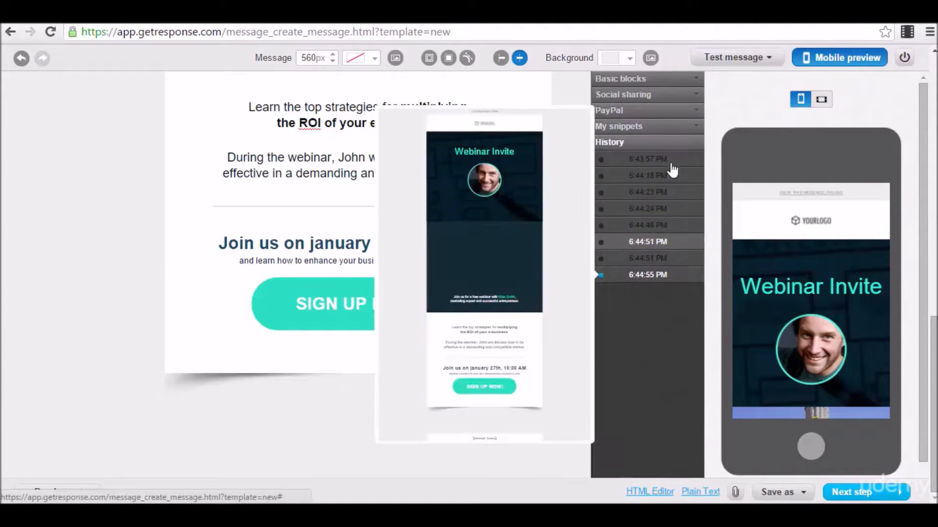
scroll(645, 430, up, 5)
scroll(645, 400, up, 3)
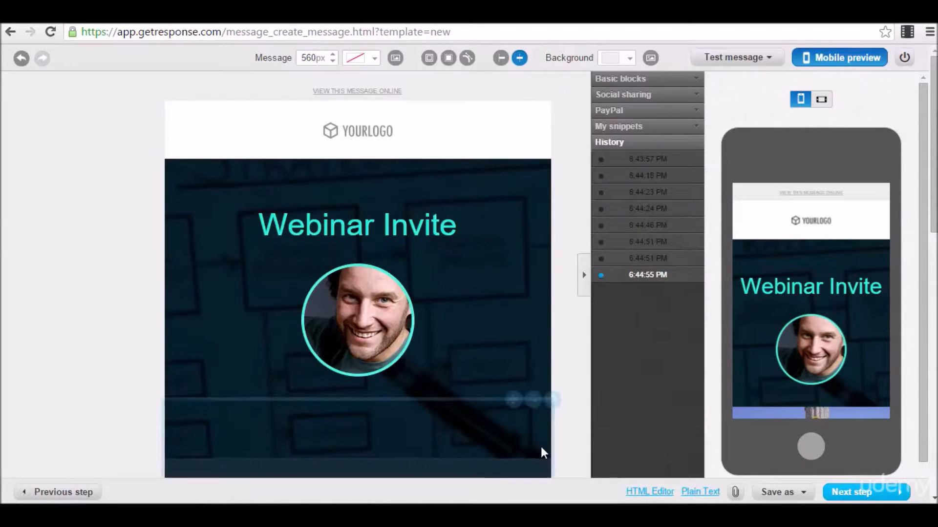
scroll(541, 447, down, 3)
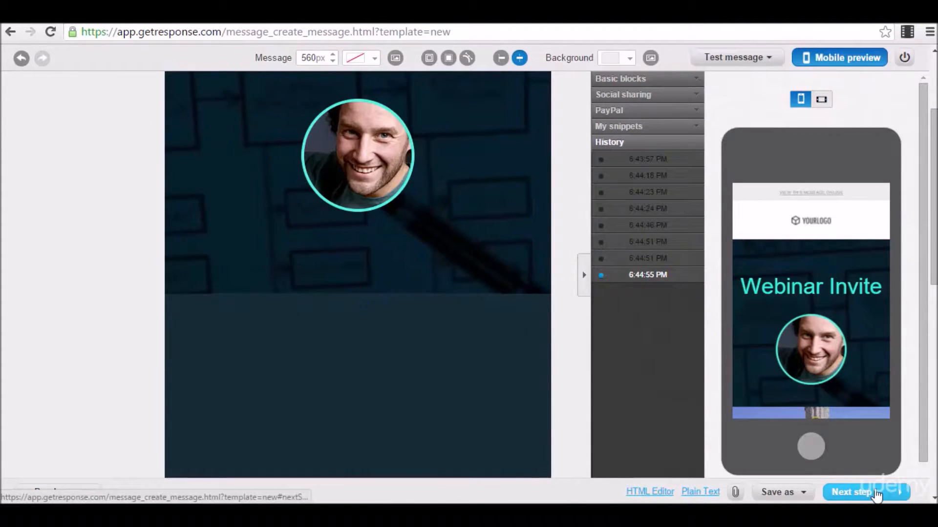
Include all 130 campaign contacts as recipients and continue to the Test 3 summary.
click(874, 493)
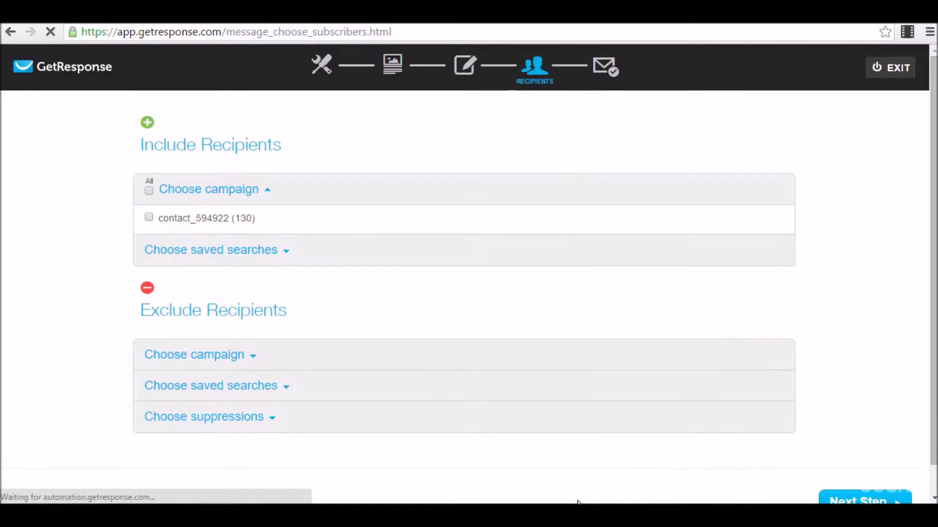
click(149, 218)
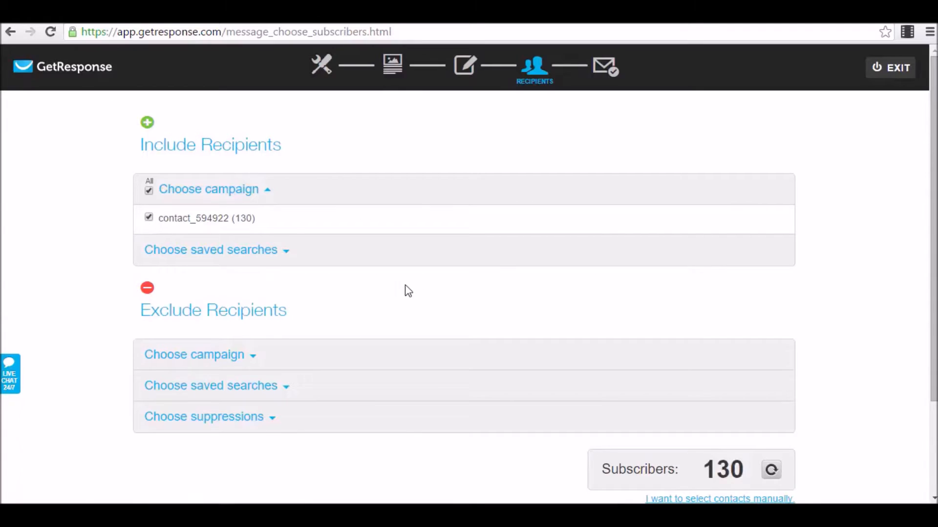
scroll(410, 289, down, 3)
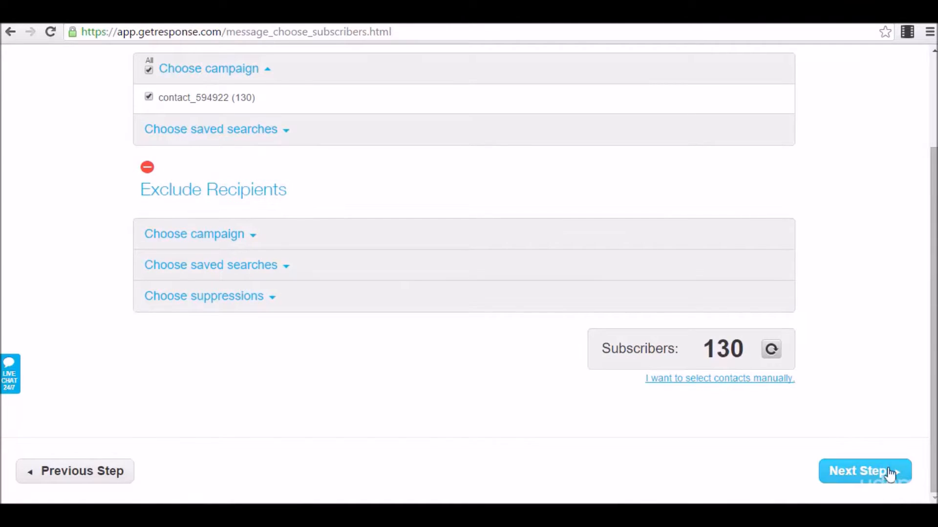
click(864, 471)
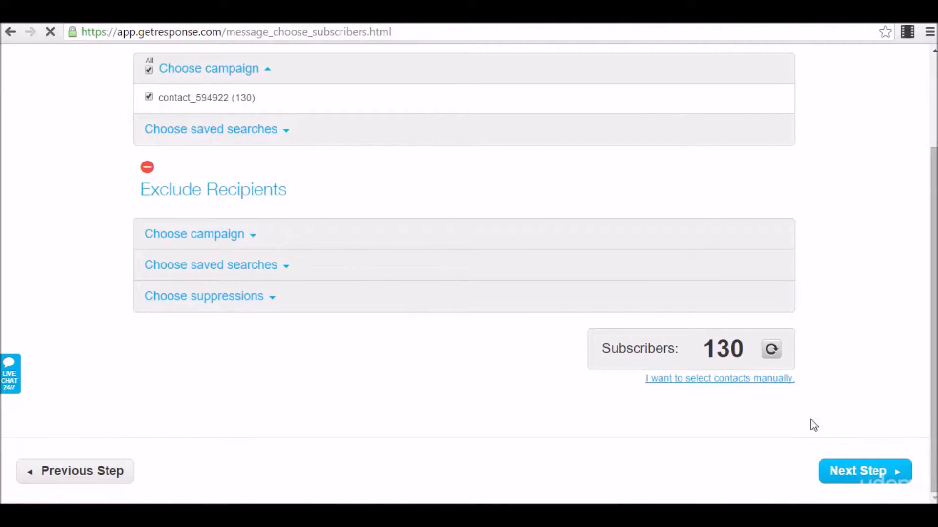
click(881, 471)
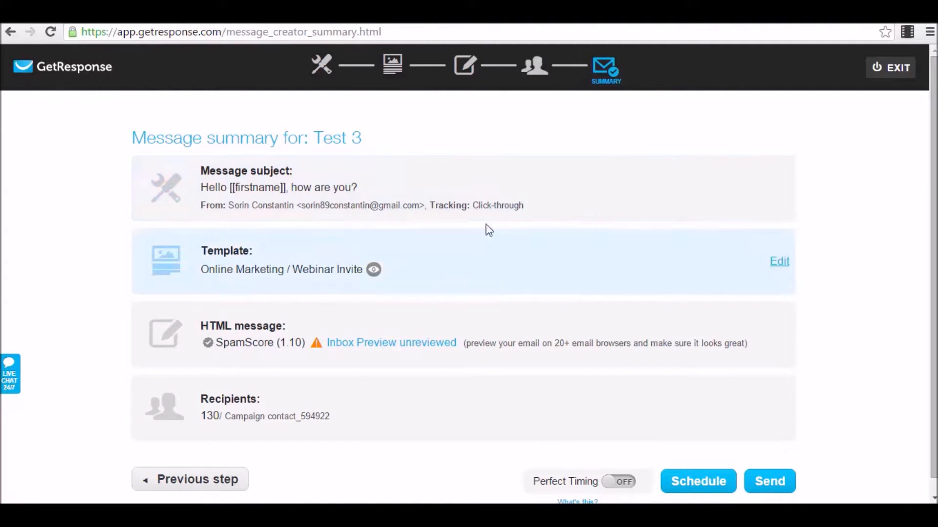
Exit the Test 3 message summary back to the GetResponse dashboard.
scroll(340, 229, down, 1)
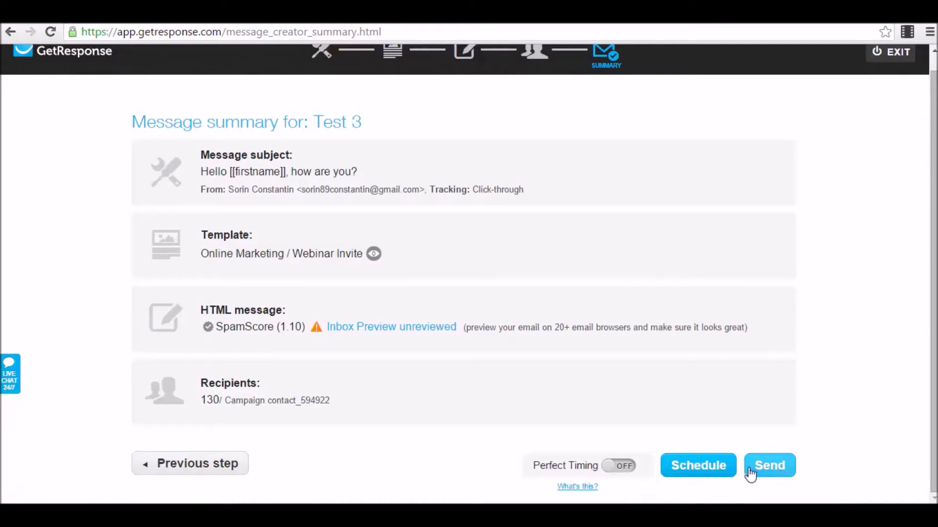
scroll(596, 387, up, 1)
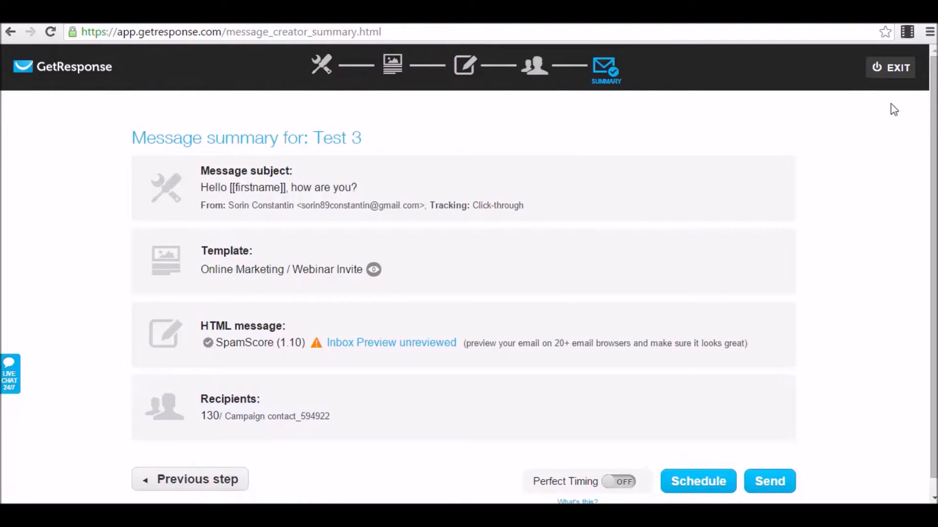
click(894, 69)
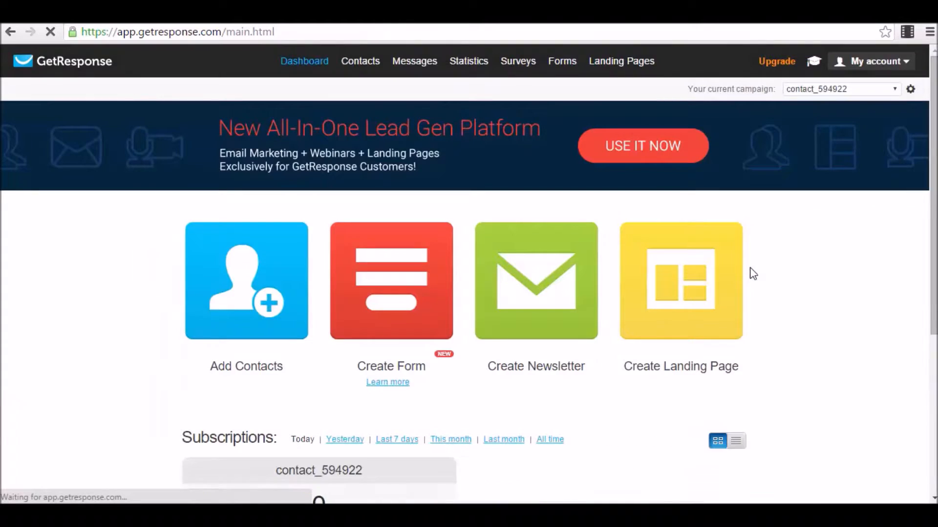
mouse_move(423, 57)
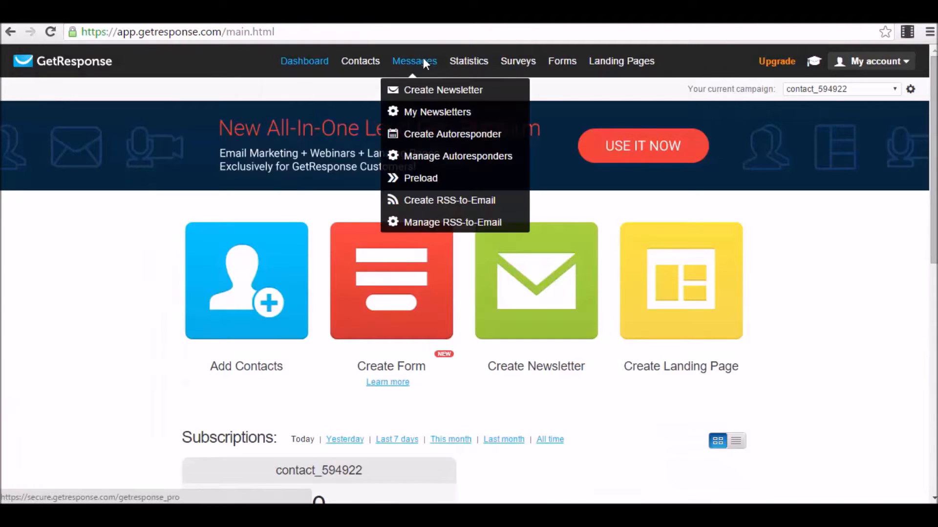
click(426, 113)
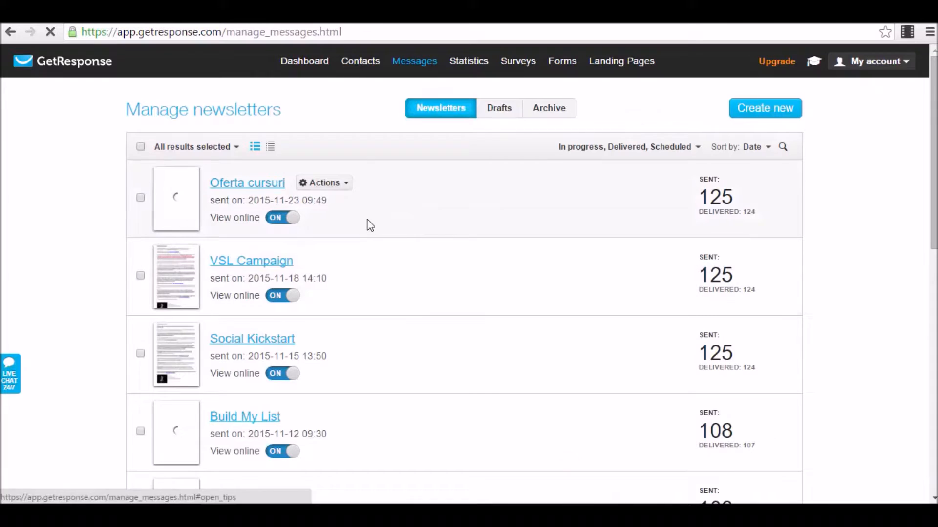
scroll(430, 205, down, 3)
scroll(440, 220, up, 3)
scroll(446, 230, down, 5)
scroll(452, 235, up, 5)
click(498, 109)
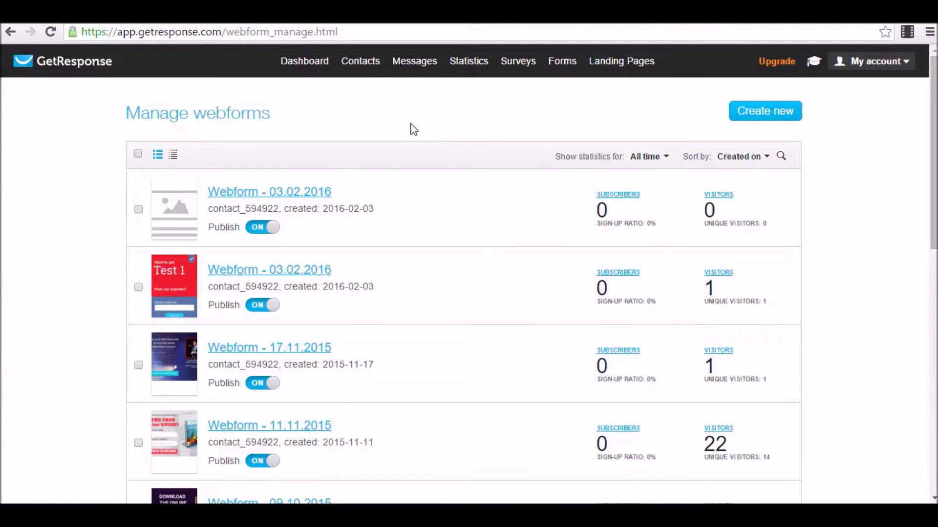
click(304, 60)
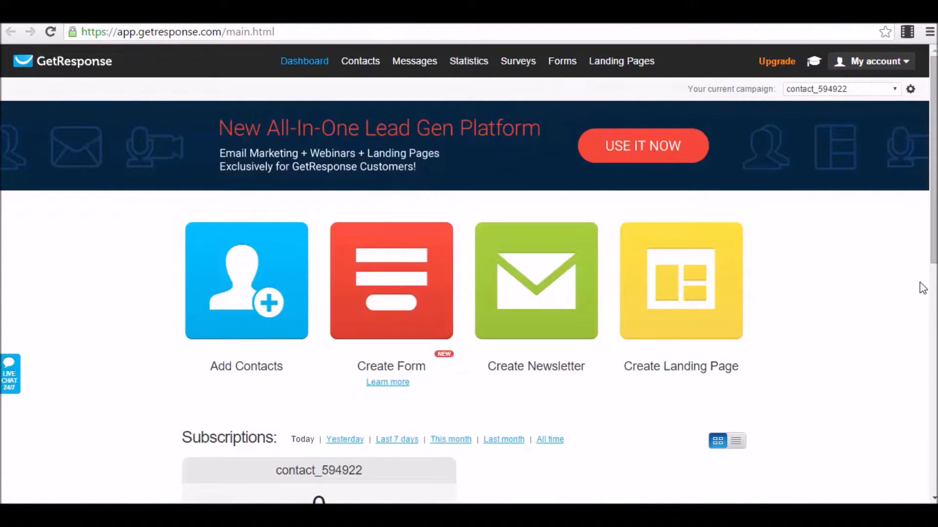
mouse_move(422, 68)
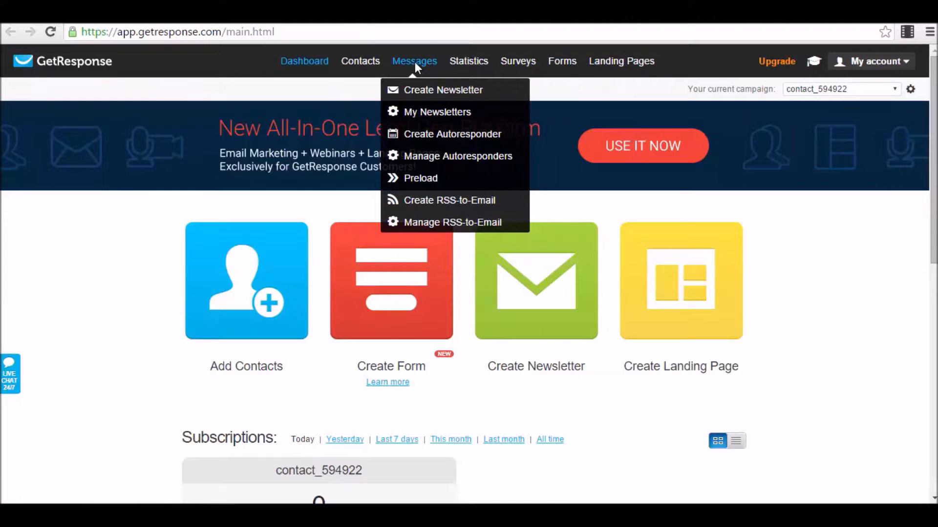
Open Manage Autoresponders to view the Mesaj 1–7 calendar across days 0 to 4.
click(449, 156)
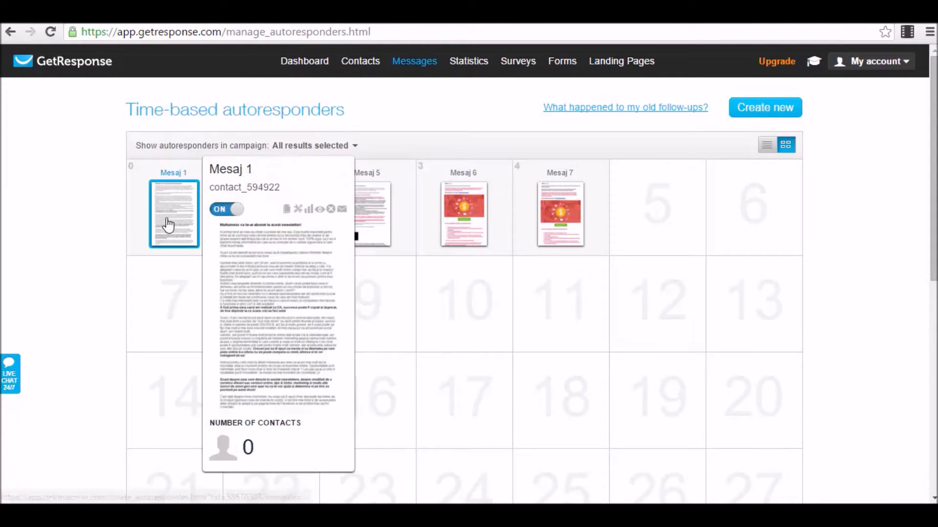
mouse_move(621, 198)
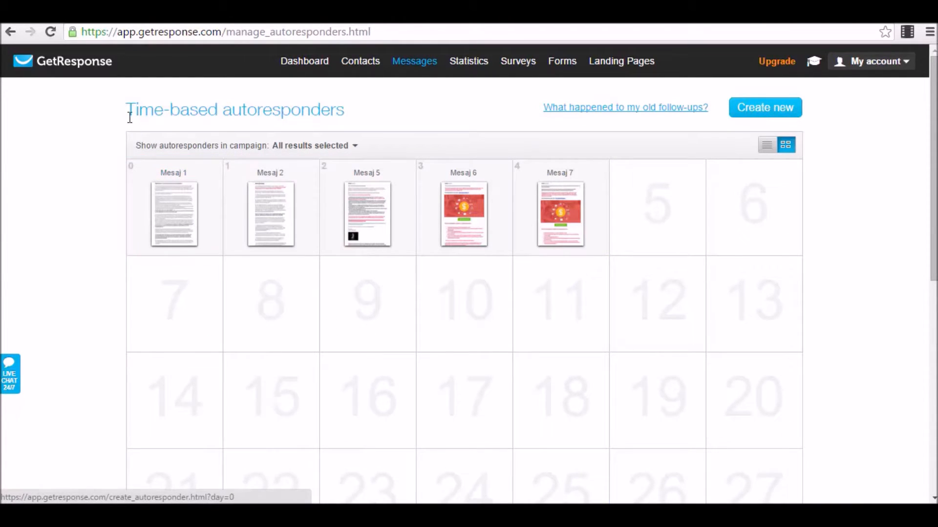
Add an autoresponder on day 0, browse the trigger types, and return to Time-based.
mouse_move(215, 252)
click(216, 250)
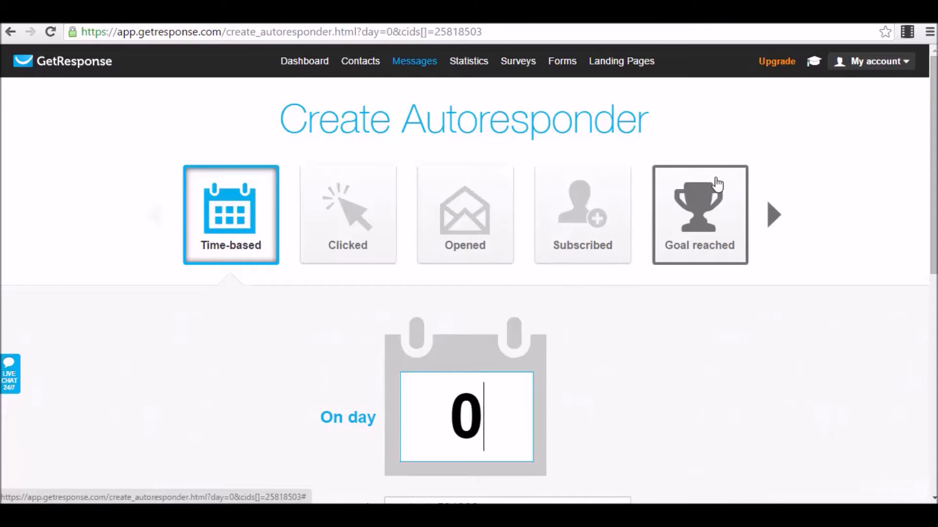
click(774, 215)
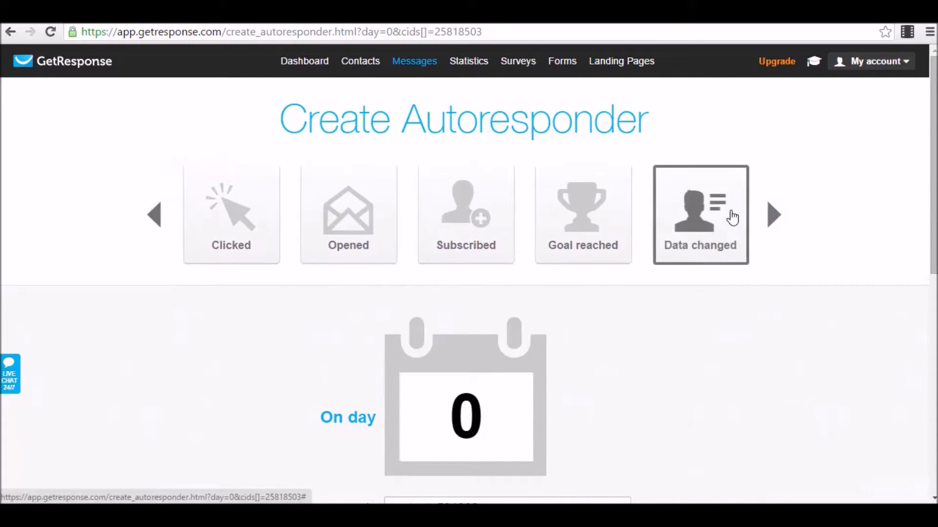
click(773, 216)
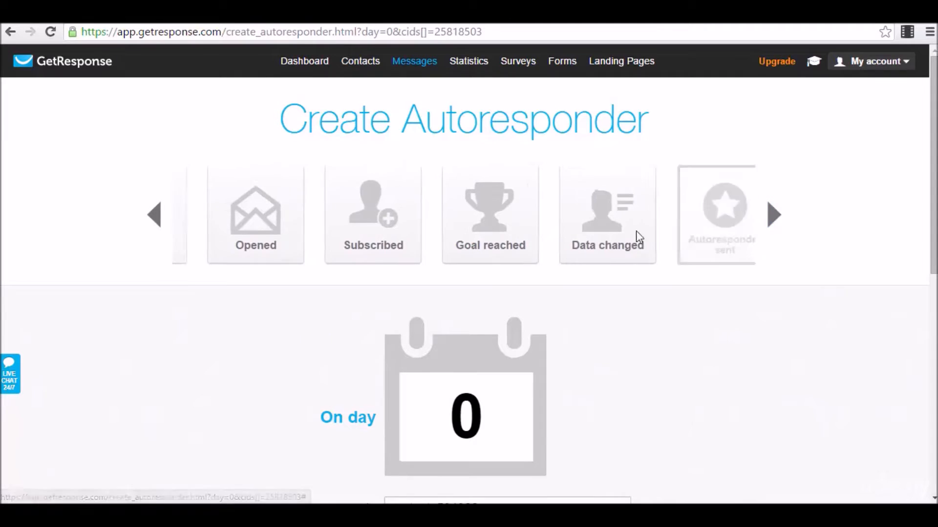
click(773, 220)
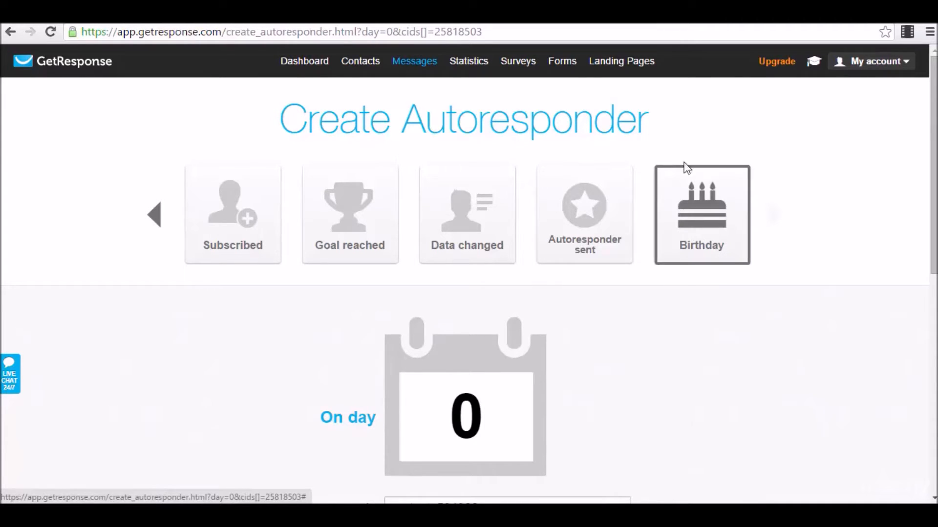
click(155, 221)
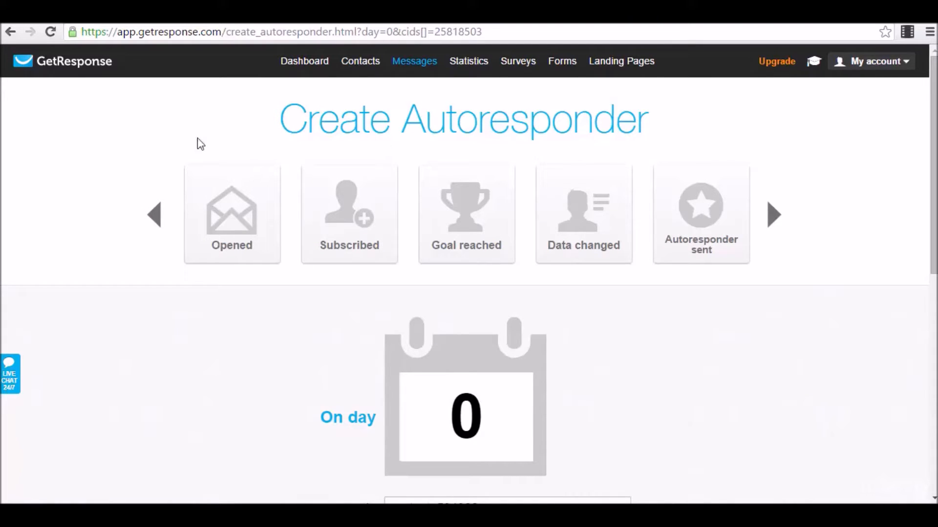
click(157, 214)
click(158, 215)
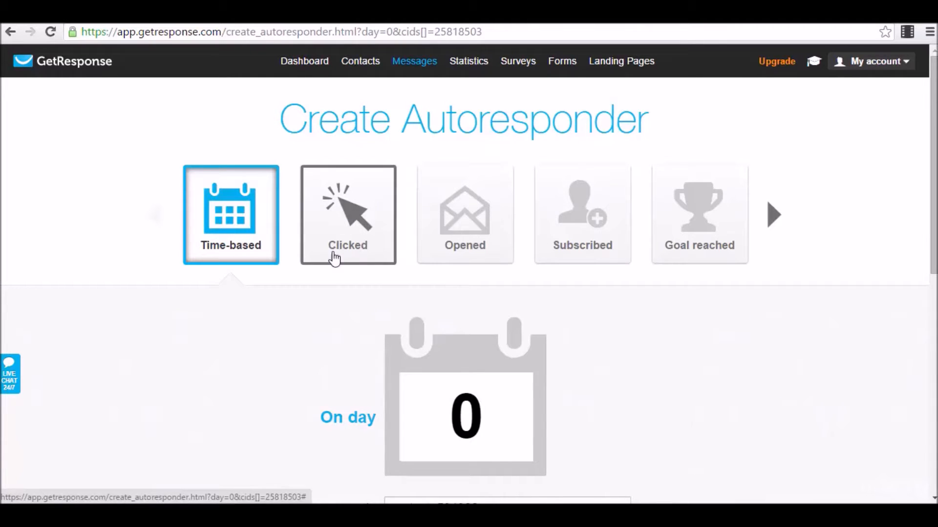
Set the cycle day number to 0 and keep the message sending immediately.
scroll(288, 240, down, 4)
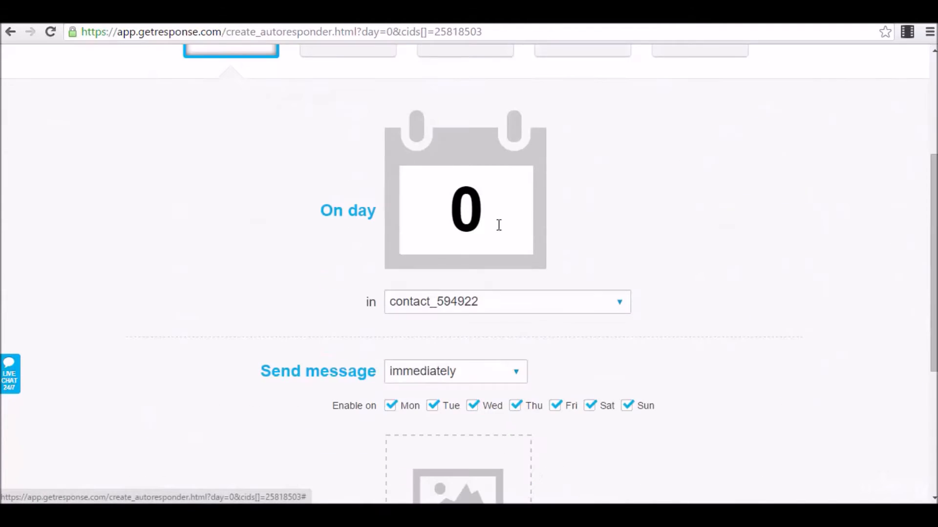
drag(476, 208, 400, 211)
click(599, 219)
text(1)
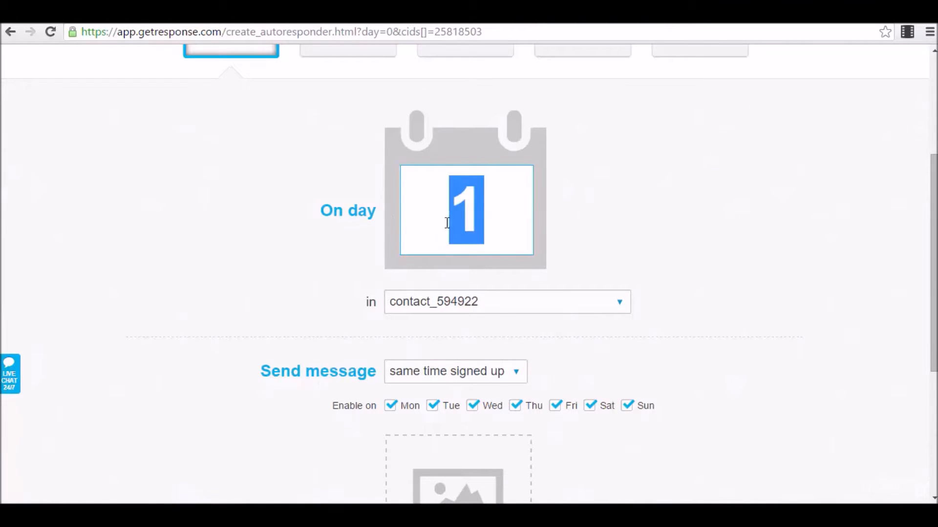
text(0)
click(638, 184)
scroll(514, 312, down, 4)
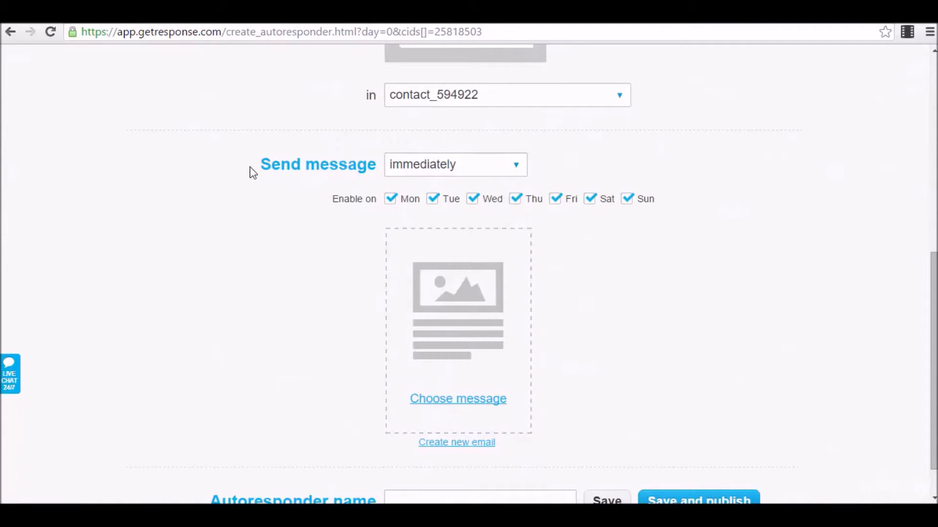
click(478, 168)
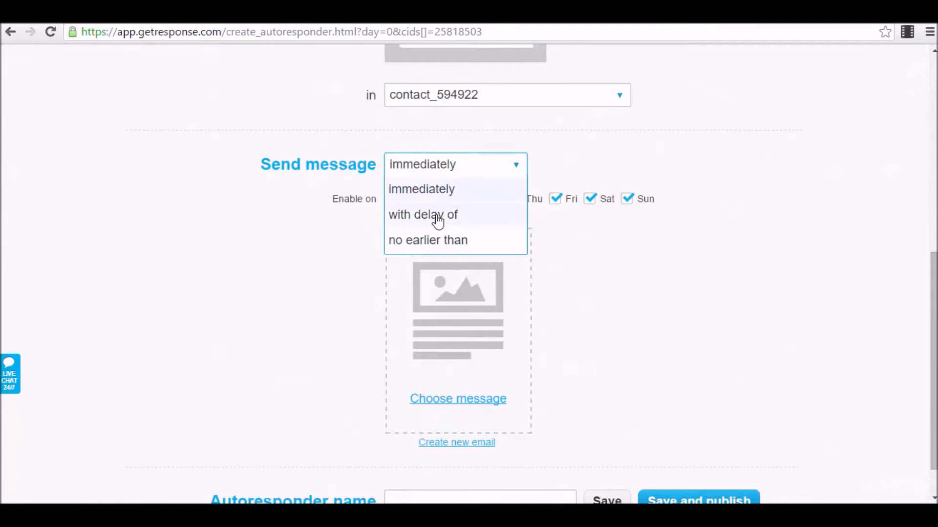
click(569, 167)
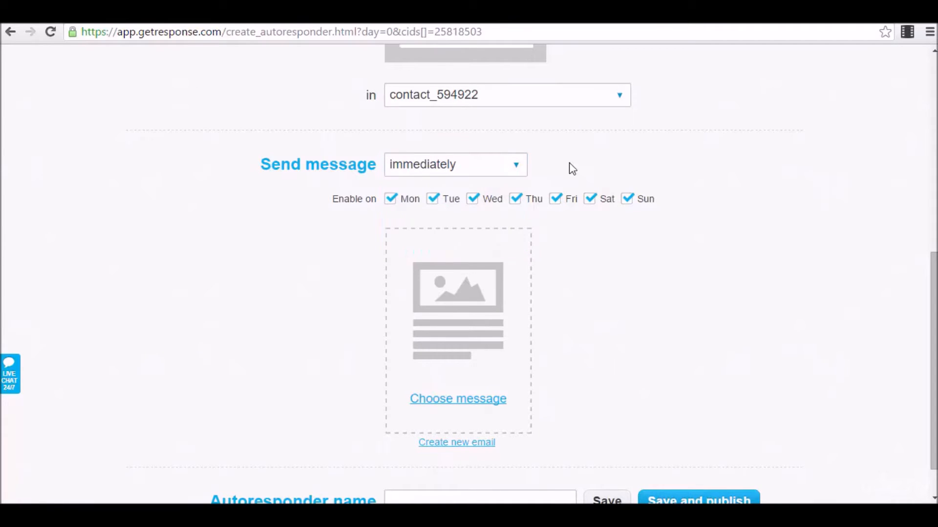
Disable sending on Saturday only, then save and publish the autoresponder.
scroll(560, 207, down, 1)
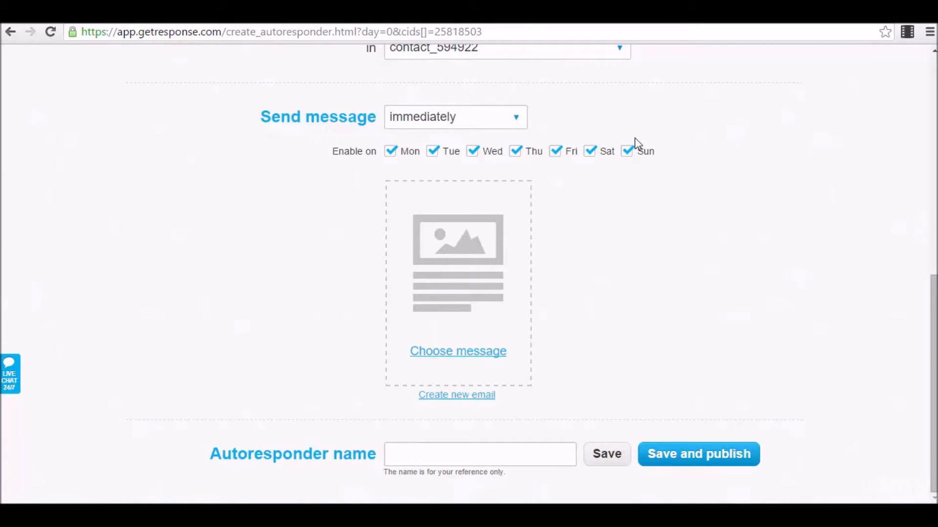
click(592, 154)
click(557, 154)
click(556, 153)
click(555, 153)
click(458, 455)
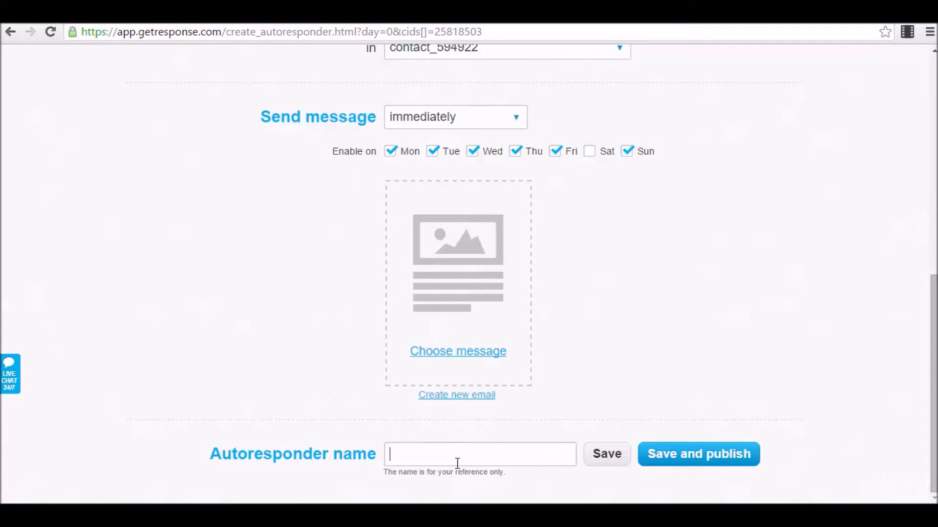
click(715, 459)
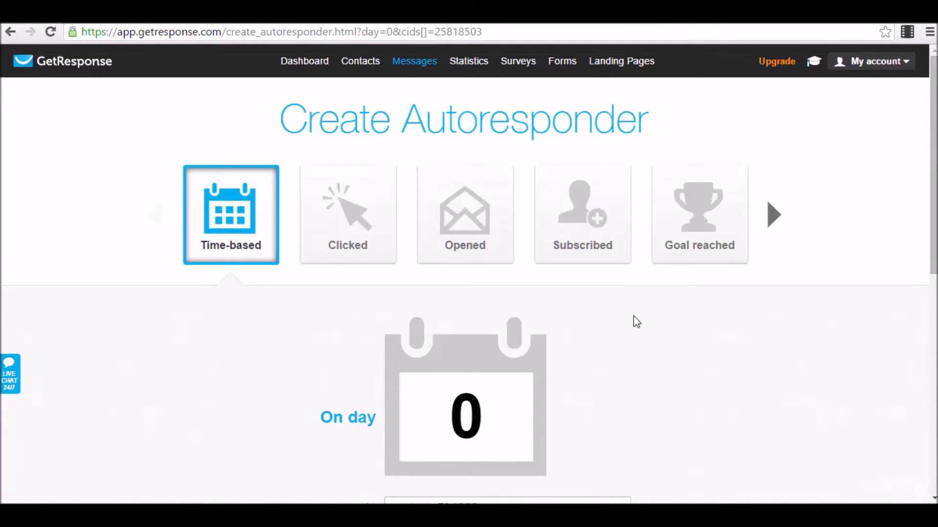
mouse_move(414, 62)
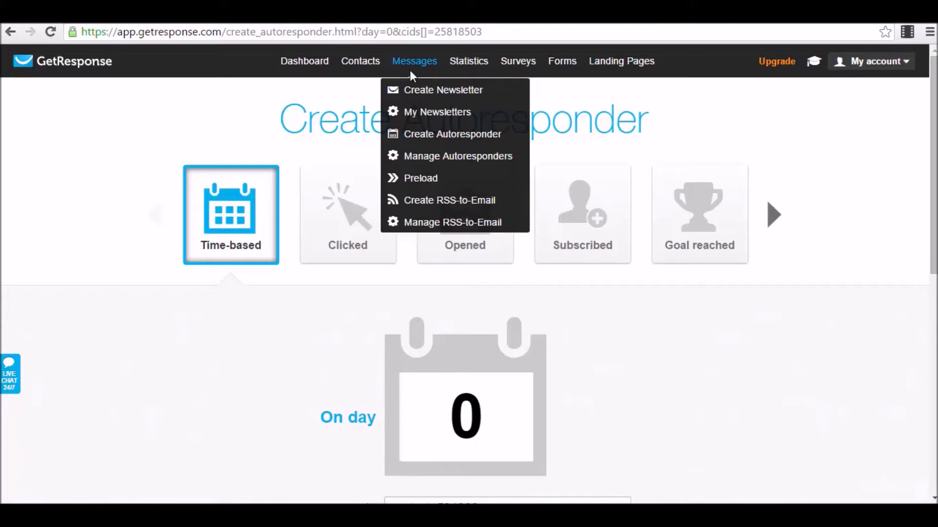
Go to Manage Autoresponders, leaving the page despite unsaved changes.
click(441, 164)
click(498, 146)
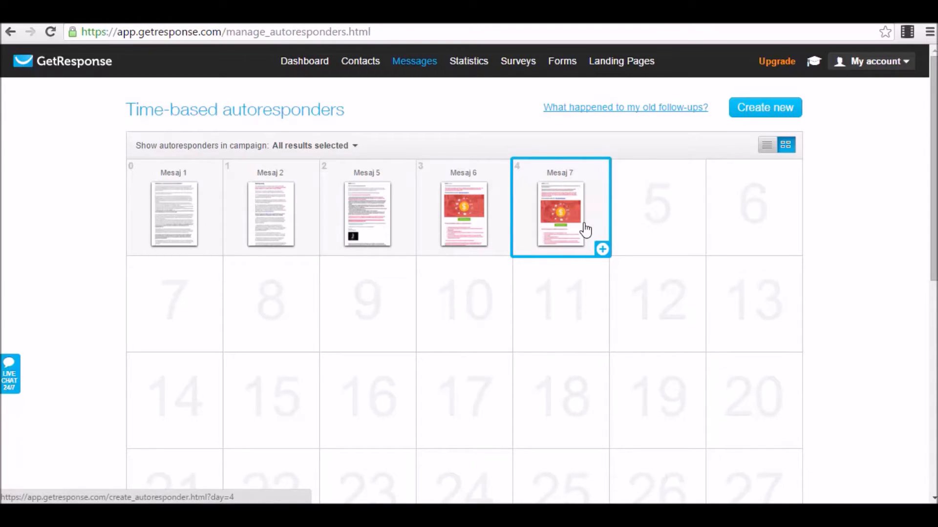
mouse_move(405, 66)
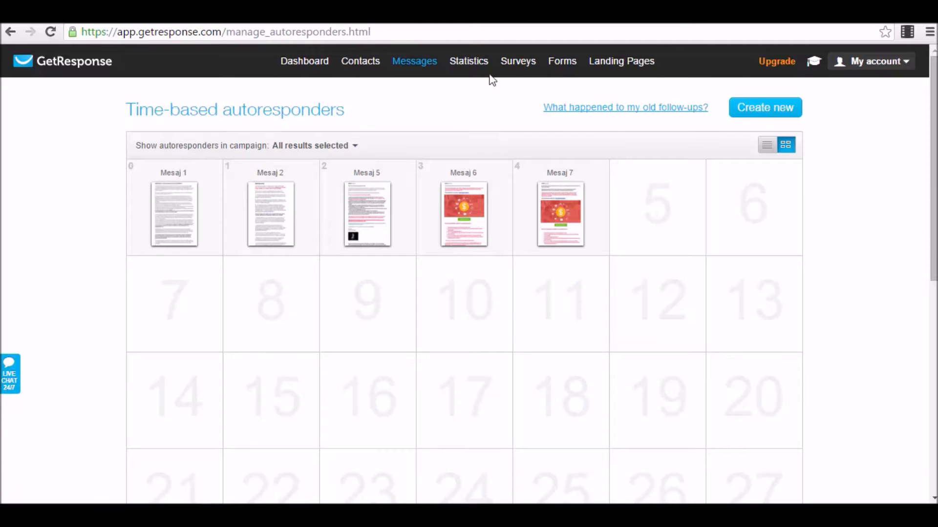
mouse_move(573, 57)
Open the newest webform for editing from the webform list.
click(693, 14)
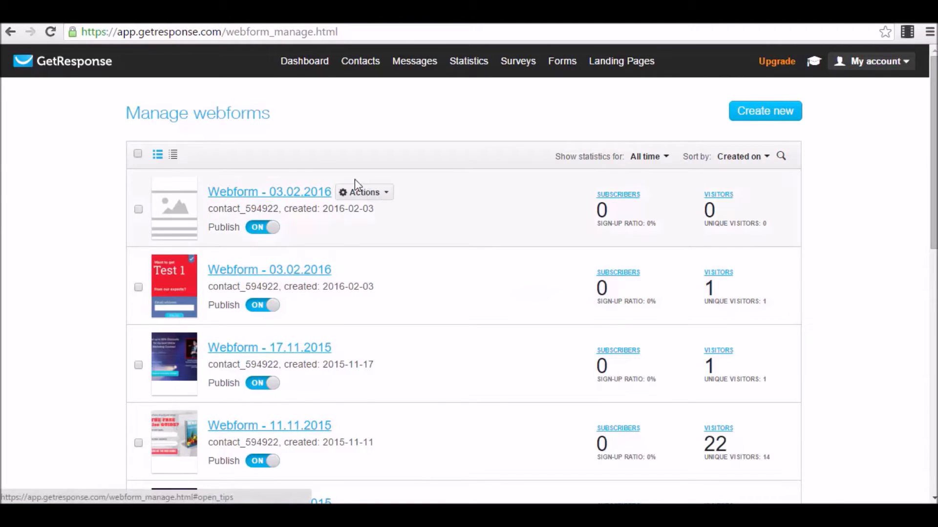
click(384, 196)
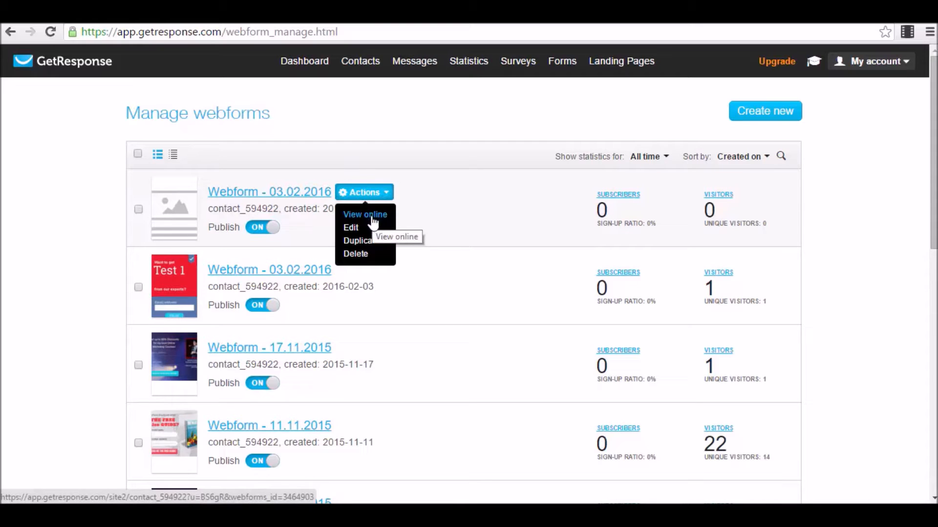
click(351, 228)
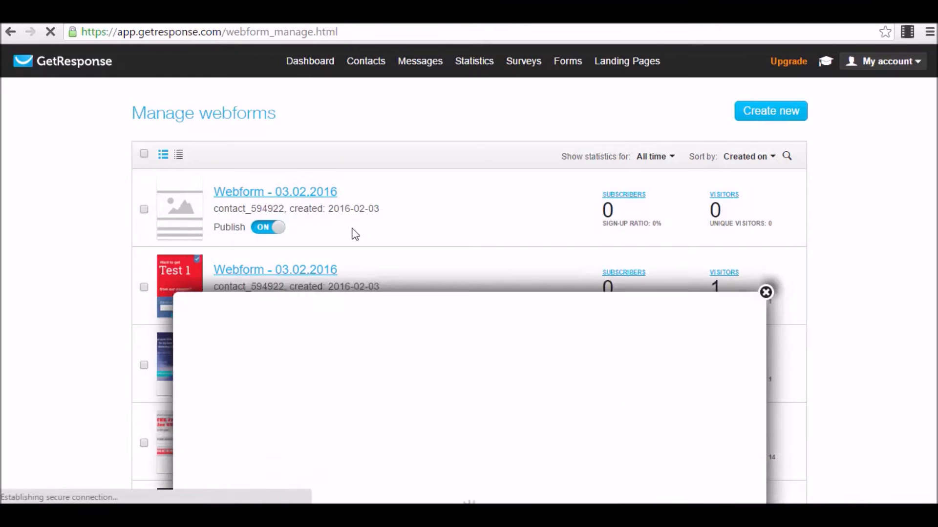
scroll(528, 121, down, 2)
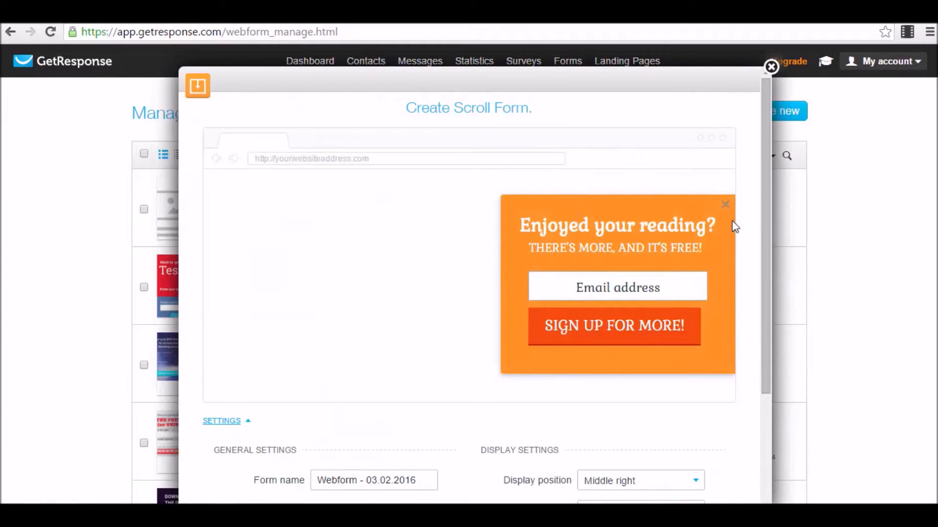
scroll(722, 261, down, 1)
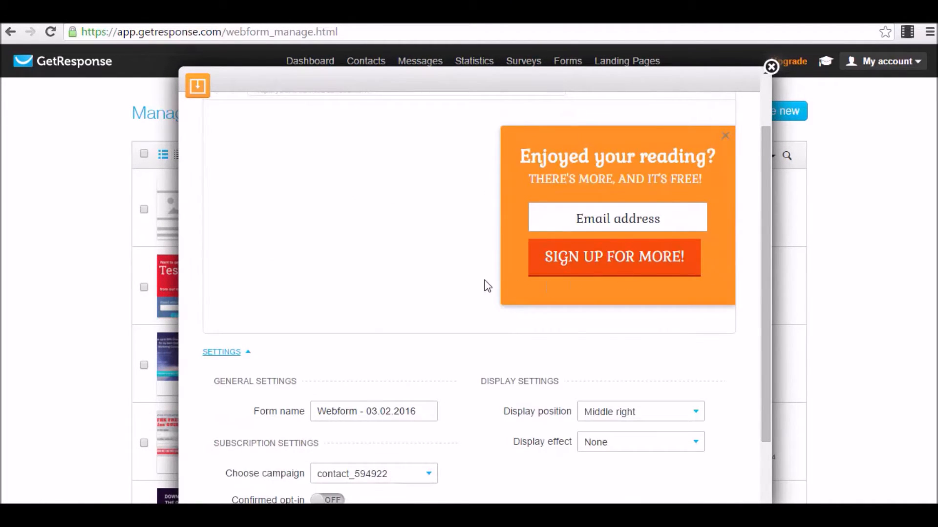
scroll(487, 286, down, 2)
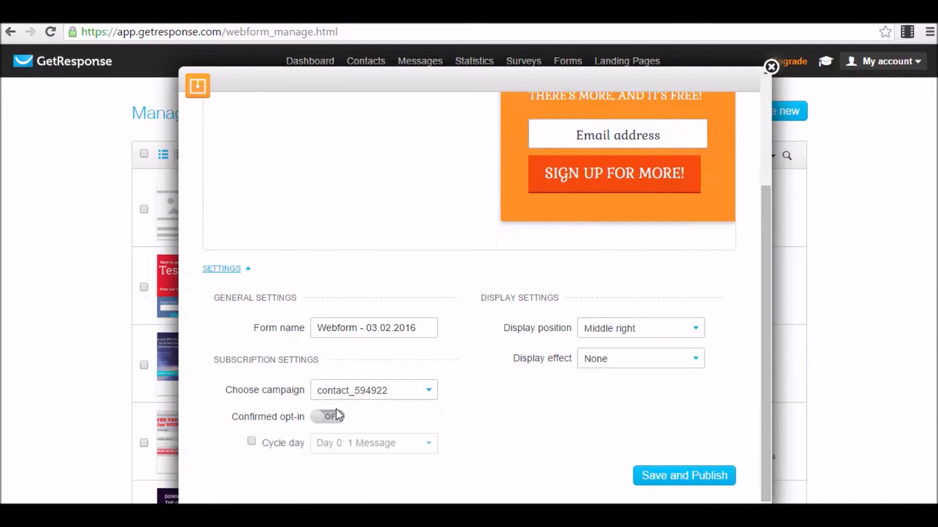
Enable adding subscribers at cycle day 0 (Day 0: 1 Message) and save and publish.
click(252, 442)
click(377, 445)
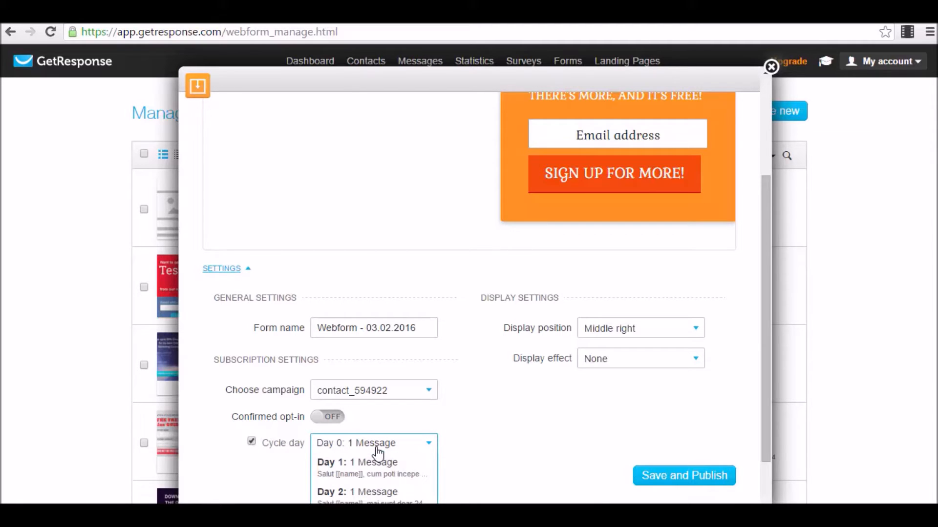
scroll(377, 452, down, 1)
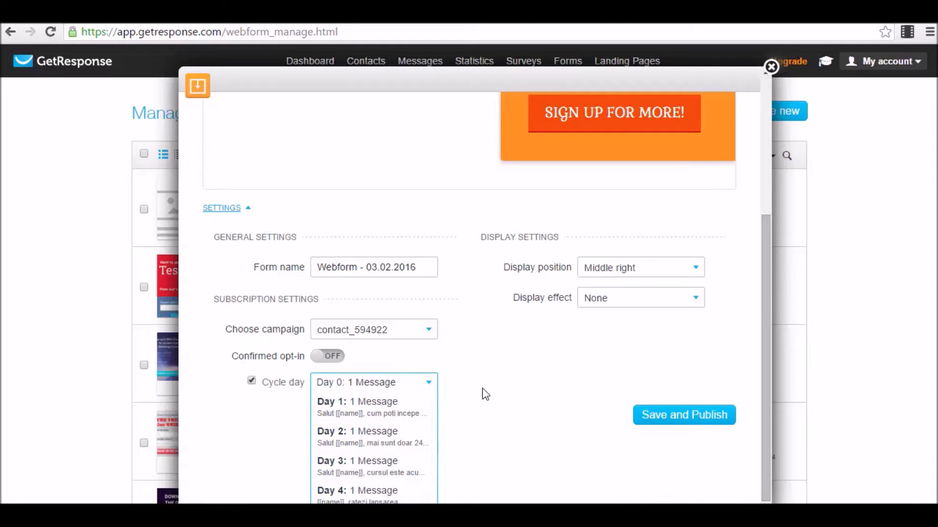
scroll(503, 391, up, 1)
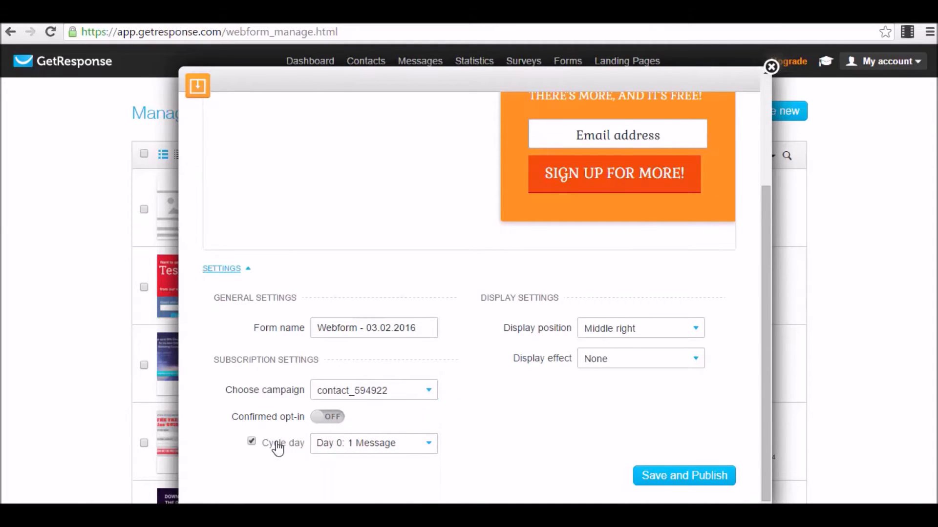
scroll(613, 184, up, 3)
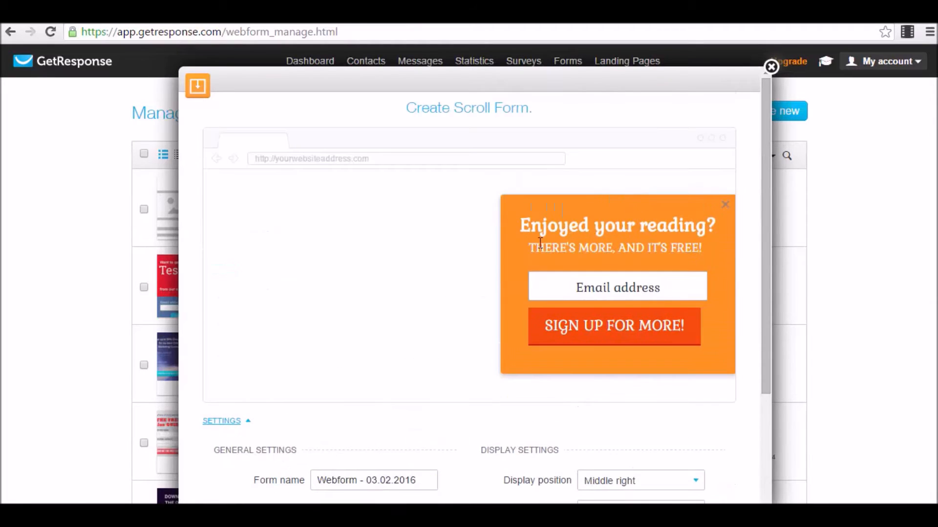
scroll(540, 243, down, 3)
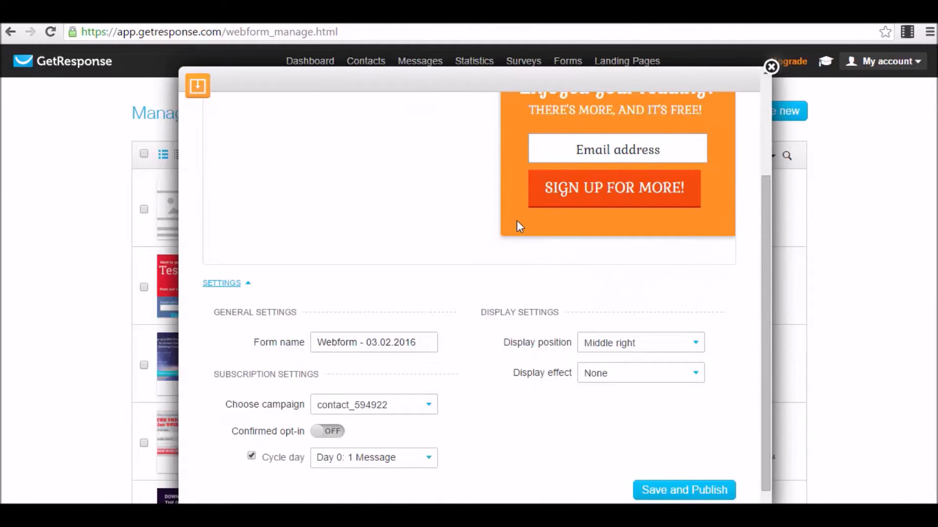
scroll(516, 222, down, 1)
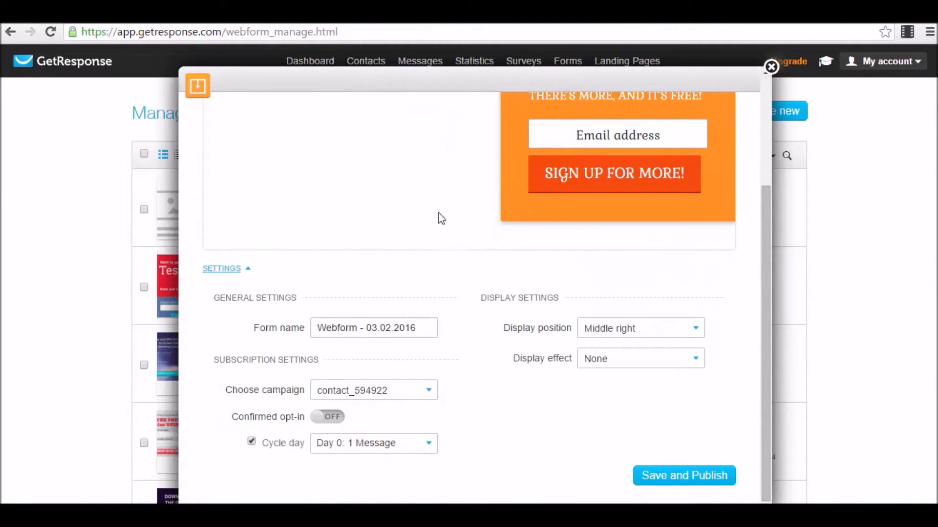
click(252, 442)
click(251, 442)
click(712, 482)
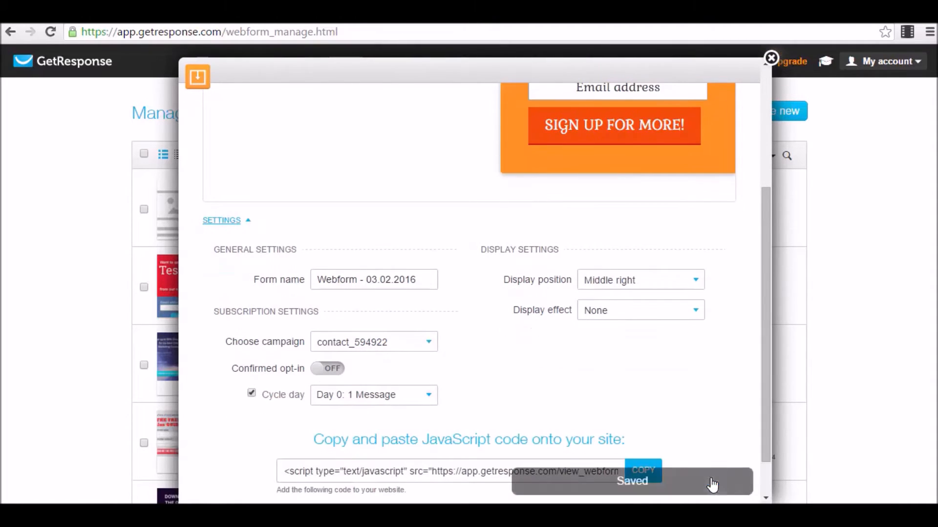
Open the settings of landing page 2016/01/28 from the landing pages list.
click(770, 58)
mouse_move(638, 69)
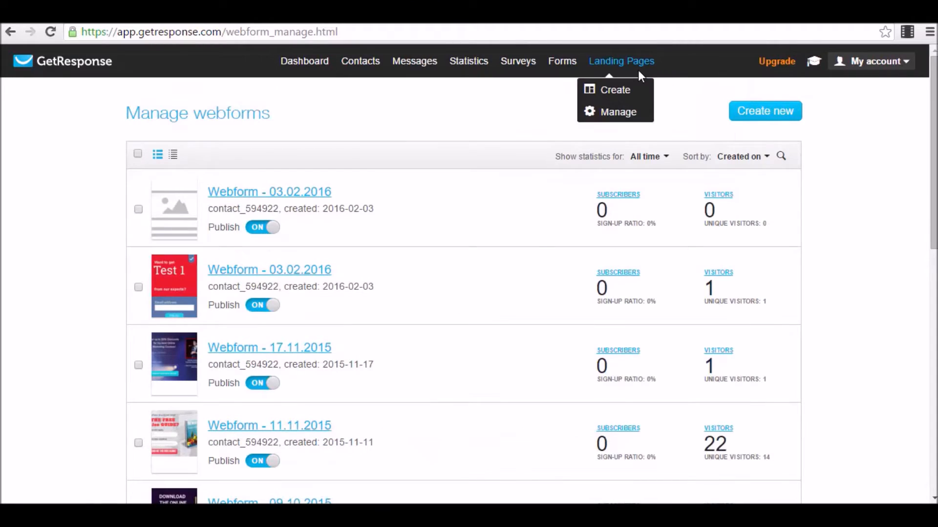
click(617, 114)
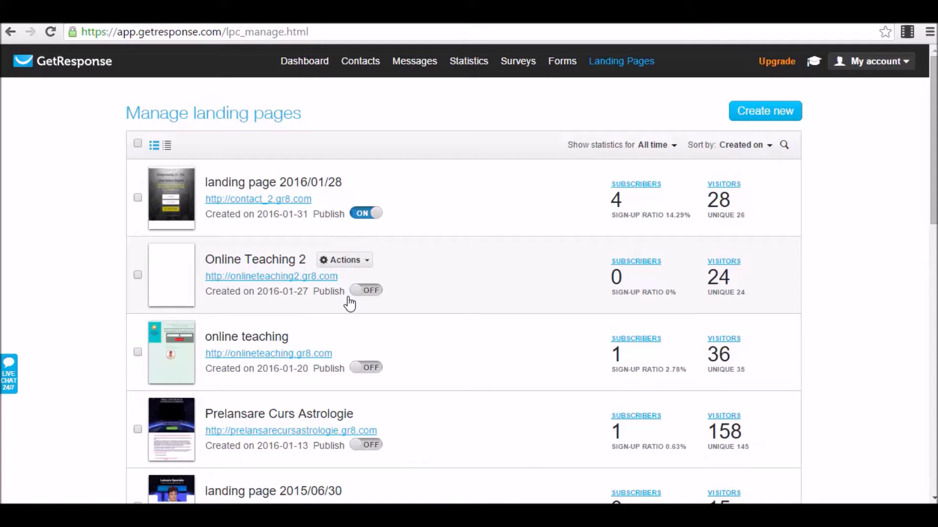
click(381, 185)
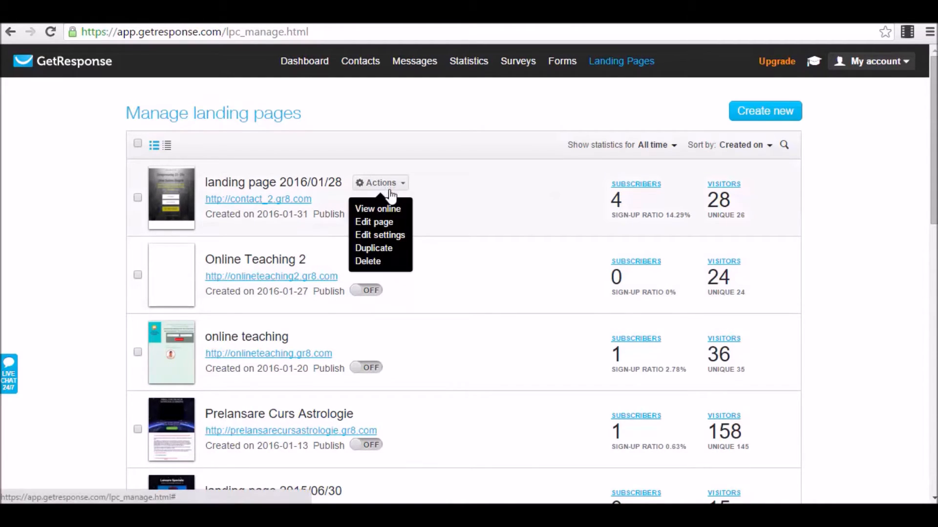
click(392, 236)
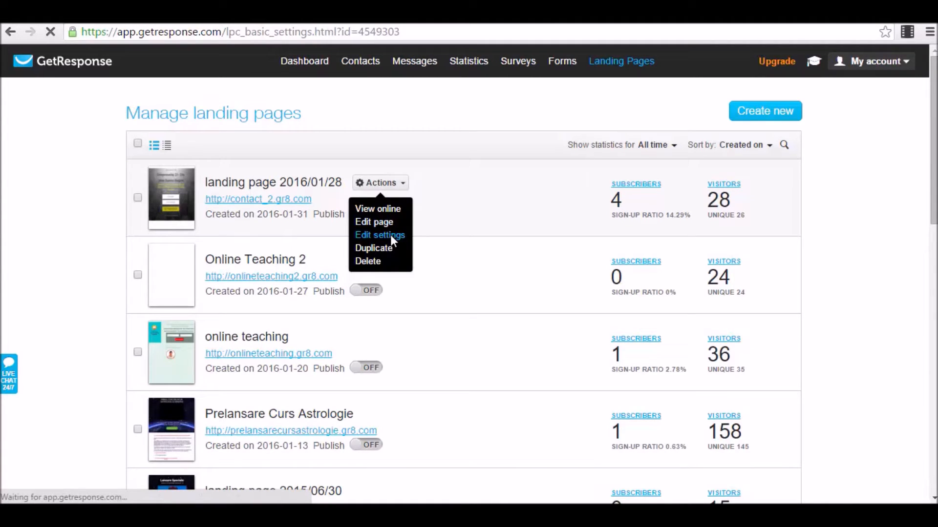
Toggle 'Add into the cycle on day' on and back off, leaving it disabled.
scroll(502, 249, down, 7)
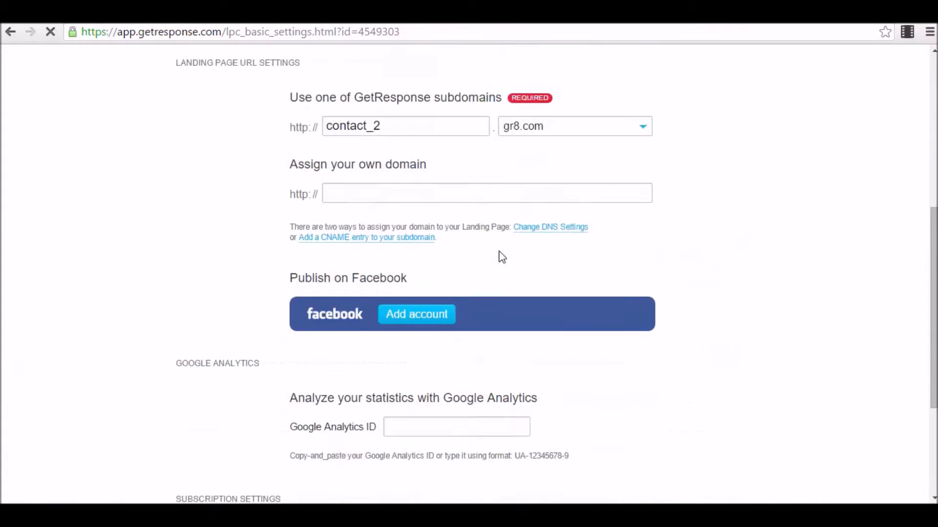
scroll(502, 257, down, 5)
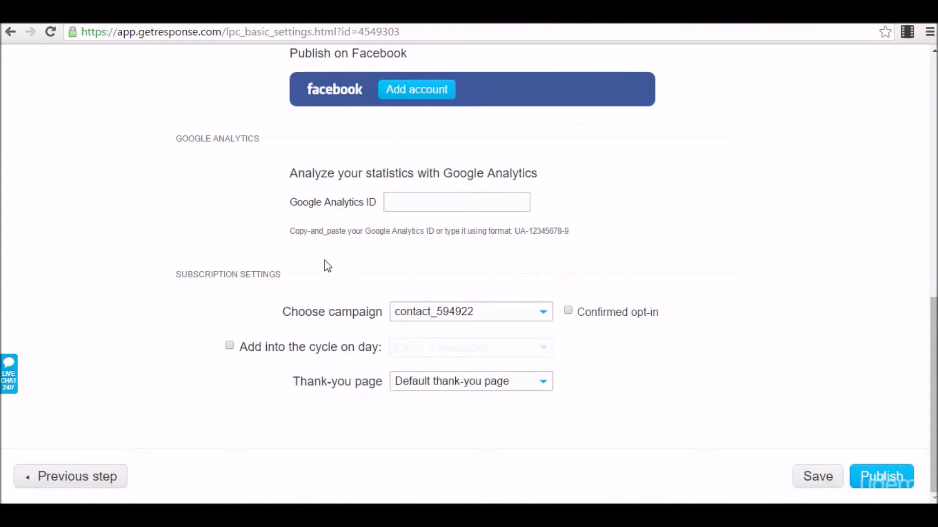
click(229, 346)
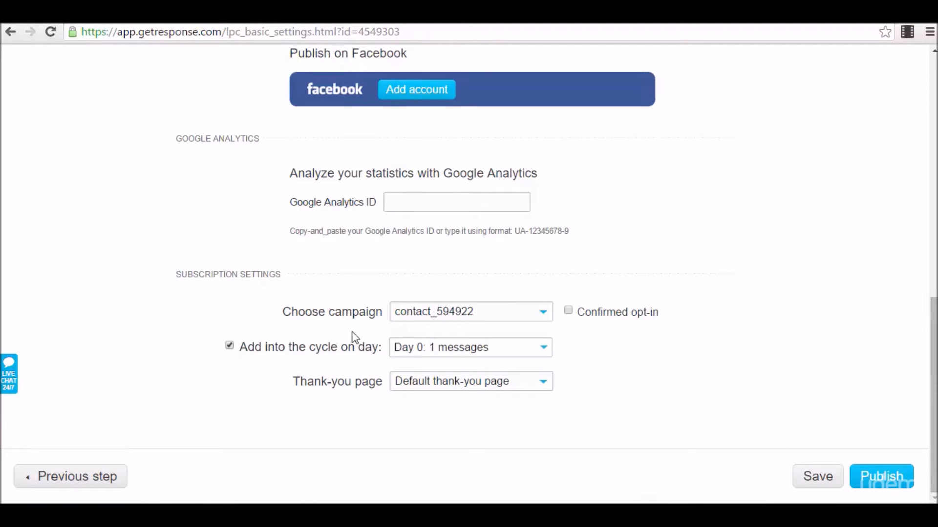
click(229, 347)
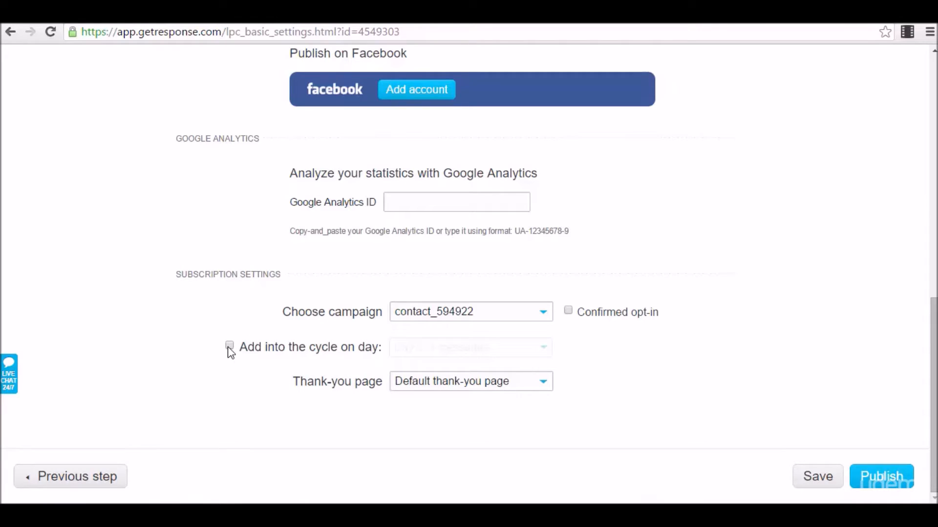
scroll(467, 374, up, 15)
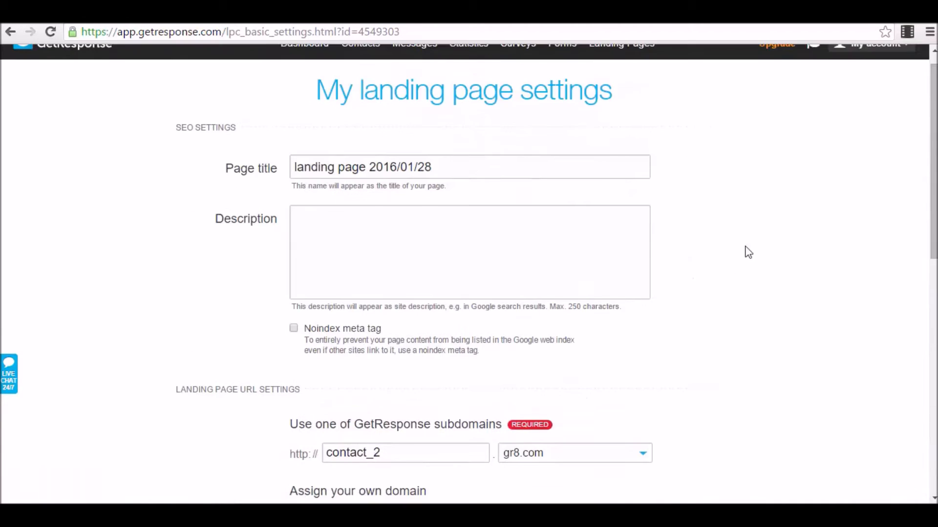
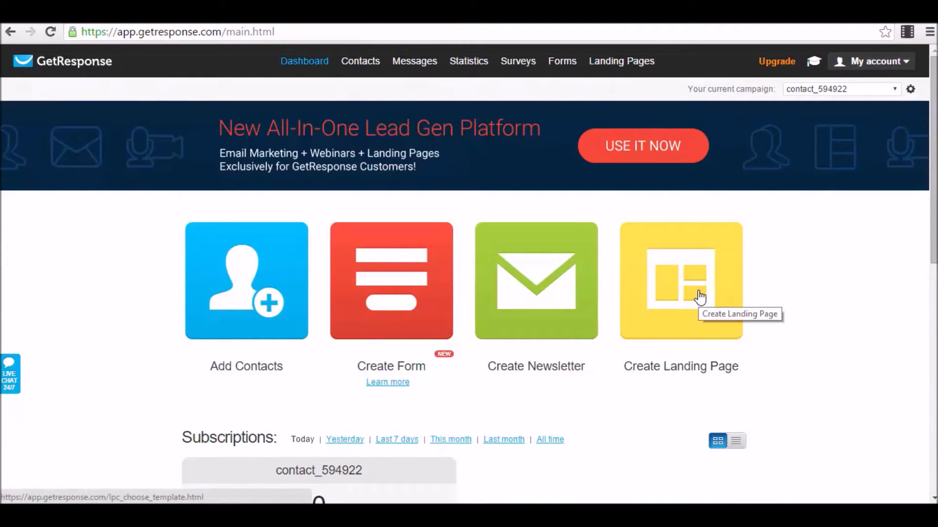
Reveal the Landing Pages Create/Manage dropdown in the dashboard's top navigation.
mouse_move(609, 62)
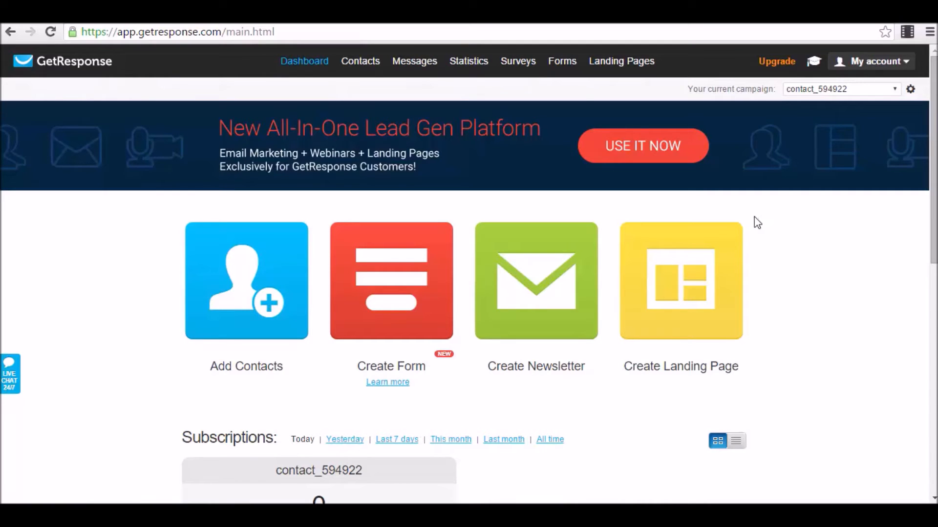
mouse_move(612, 68)
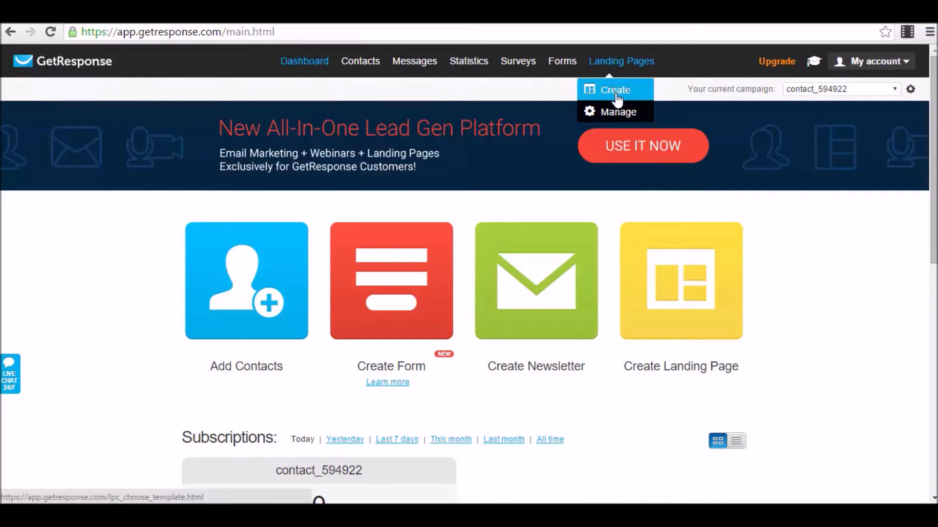
Create a new landing page, choosing Create new over restoring the autosaved draft.
click(617, 90)
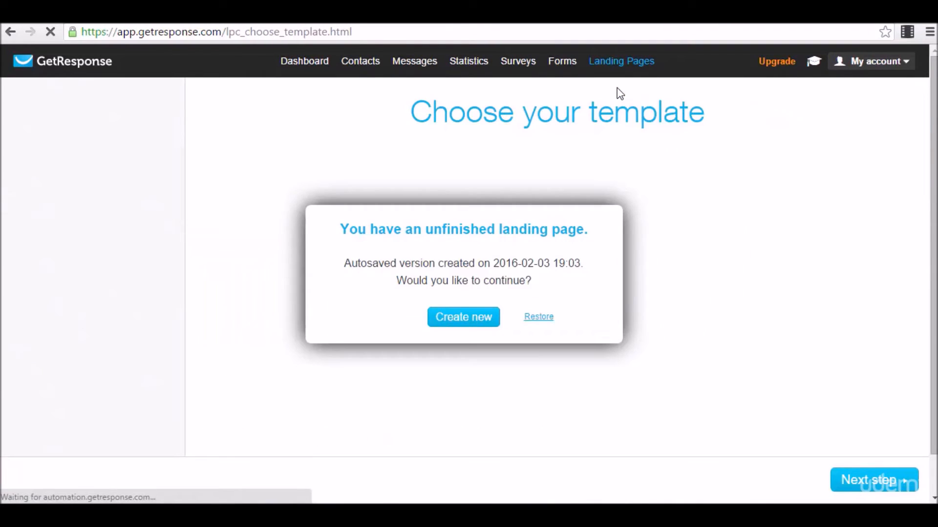
click(460, 328)
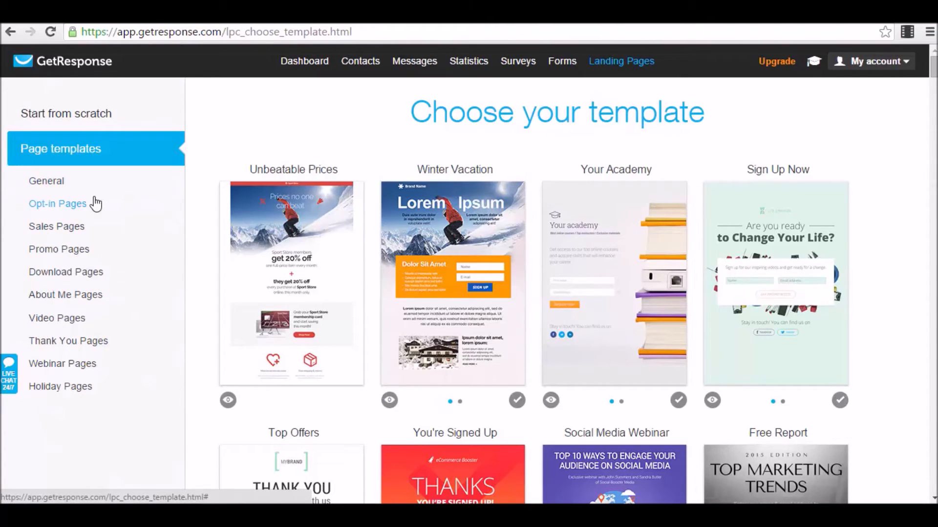
Browse the General and Opt-in Pages templates, ending on the Sales Pages category.
click(58, 185)
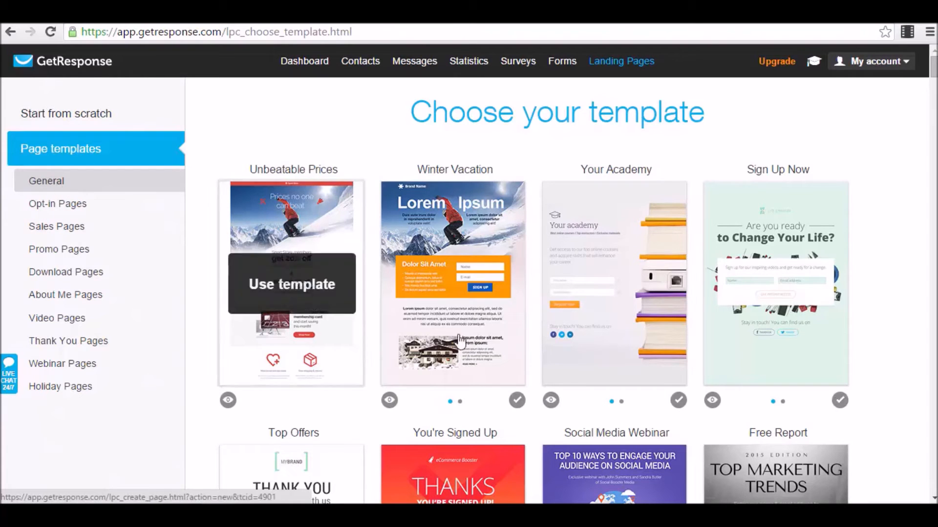
scroll(579, 307, down, 7)
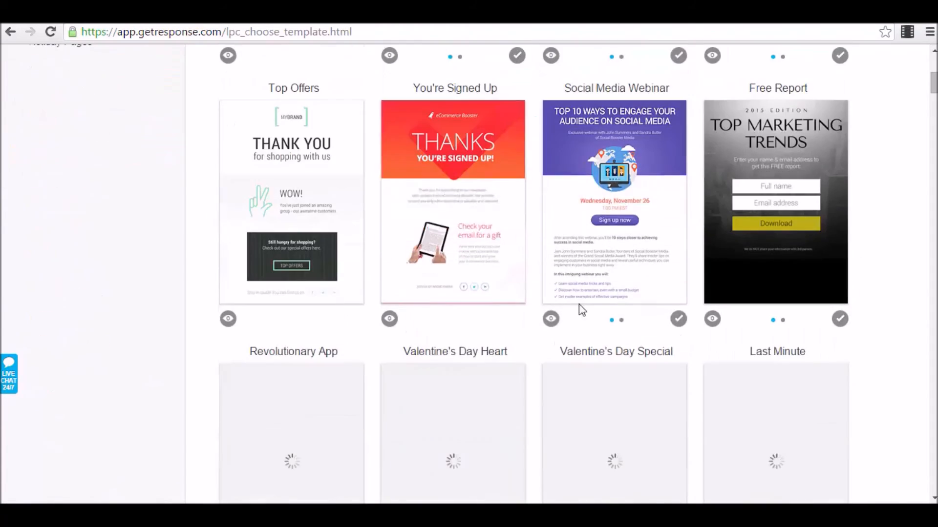
scroll(221, 264, down, 4)
scroll(147, 233, up, 12)
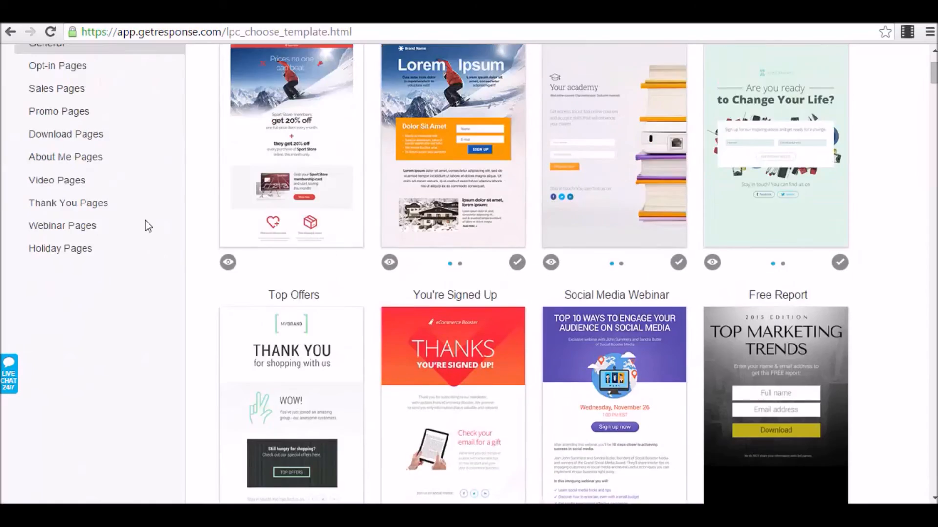
click(77, 208)
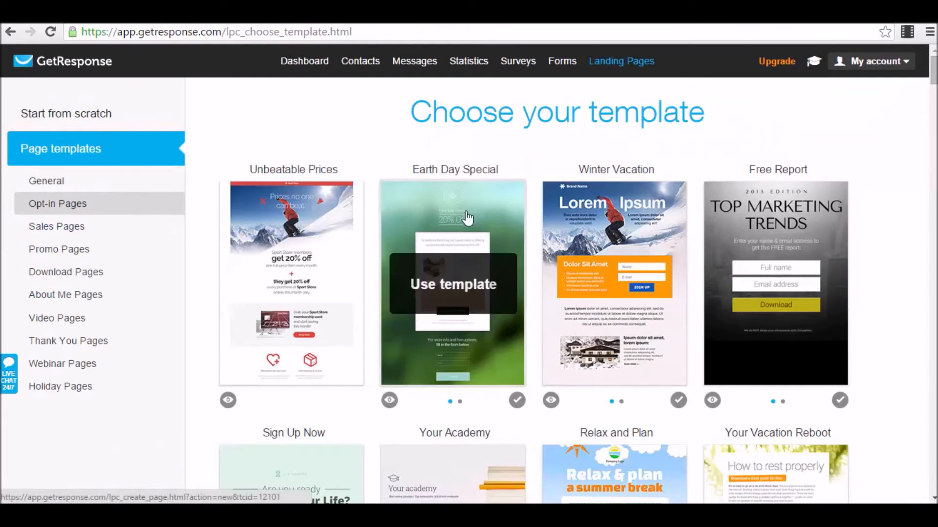
scroll(632, 215, down, 3)
scroll(830, 109, up, 1)
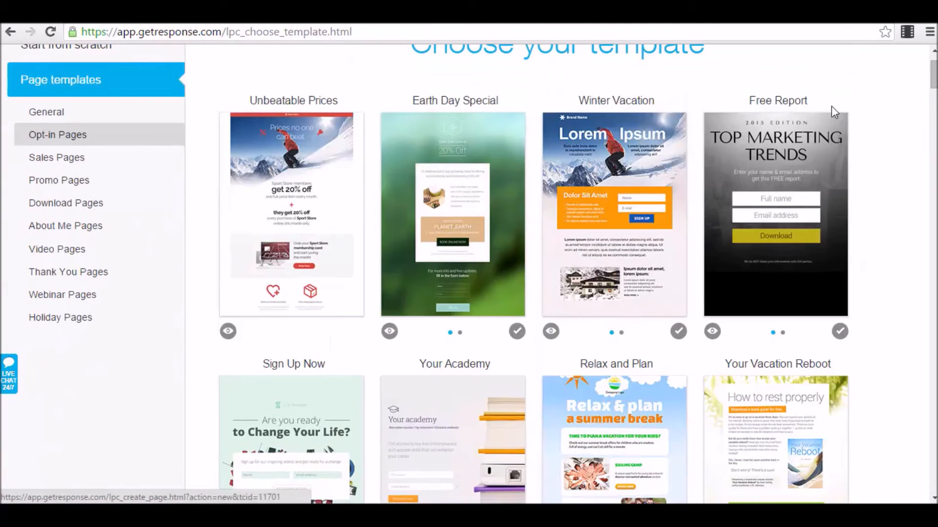
click(77, 164)
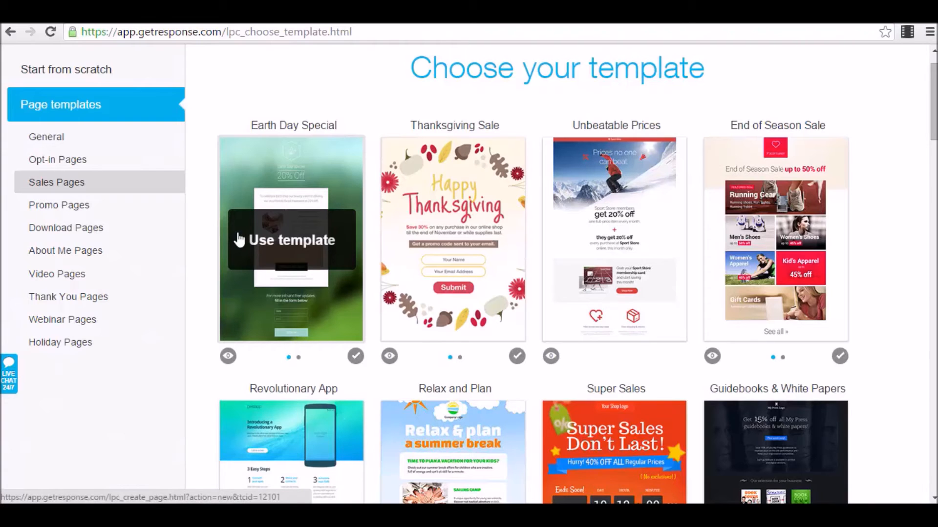
Browse the Promo, Download, About Me, Video, Webinar and Holiday templates, then return to Opt-in Pages at Sign Up Now.
click(82, 210)
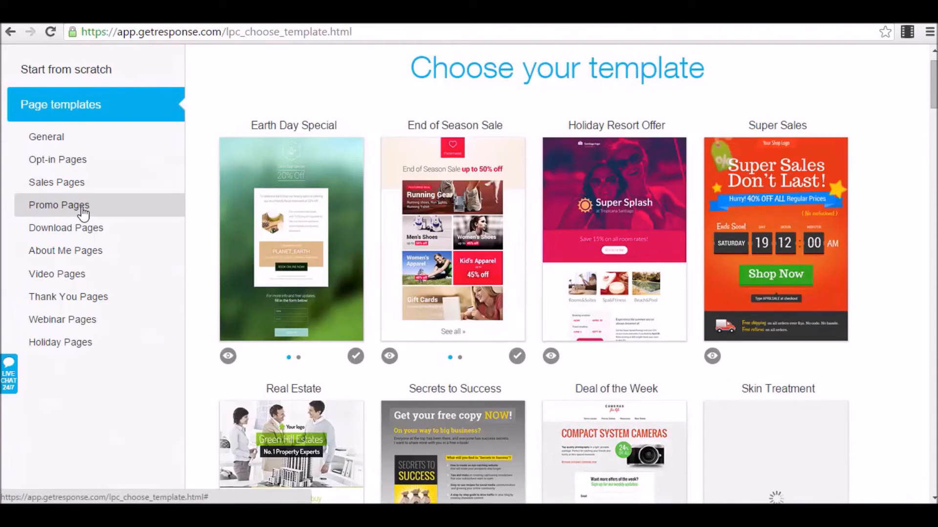
click(78, 235)
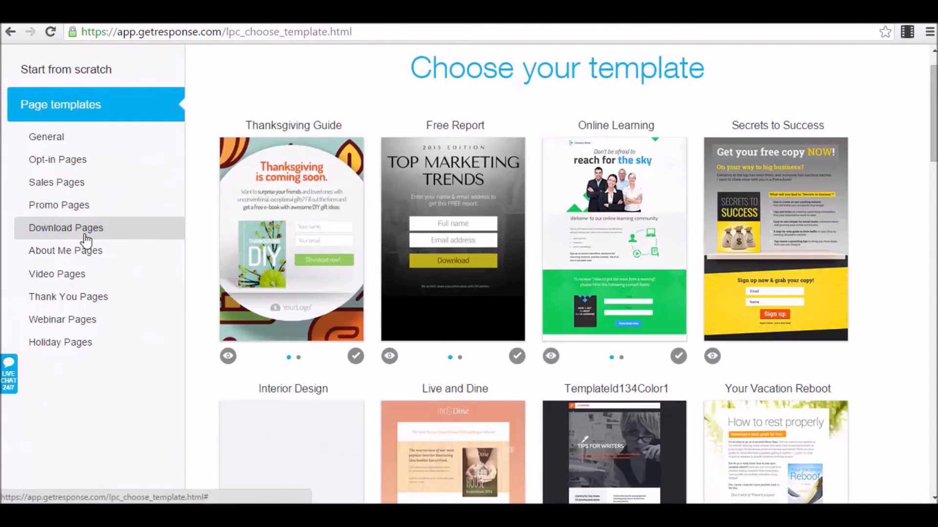
click(59, 262)
click(85, 285)
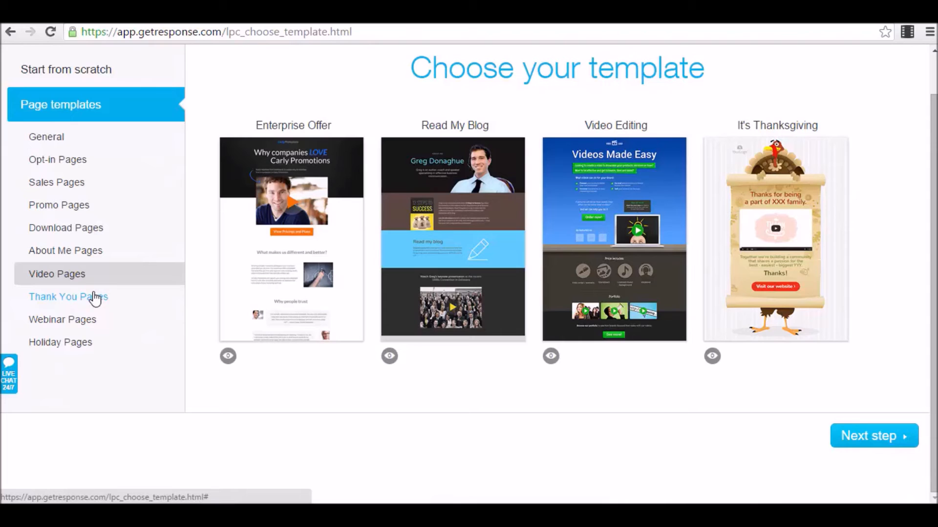
click(84, 326)
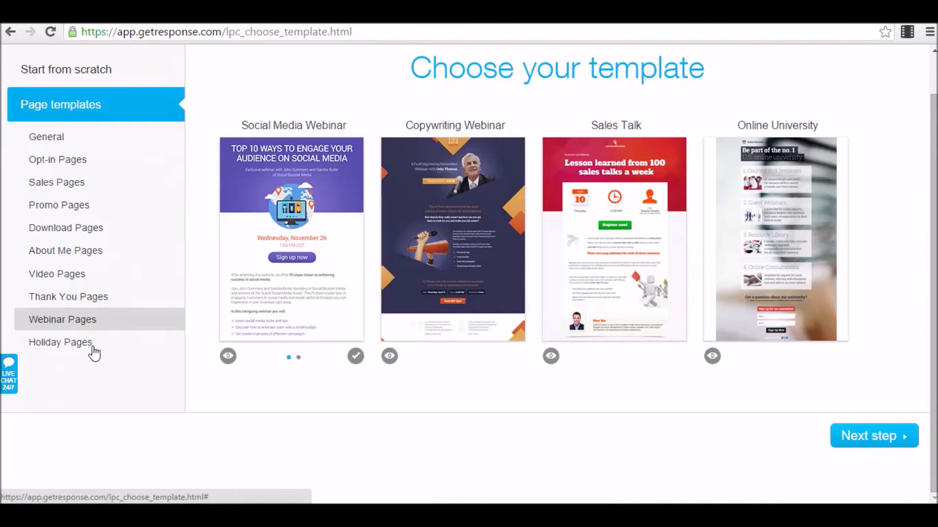
click(92, 346)
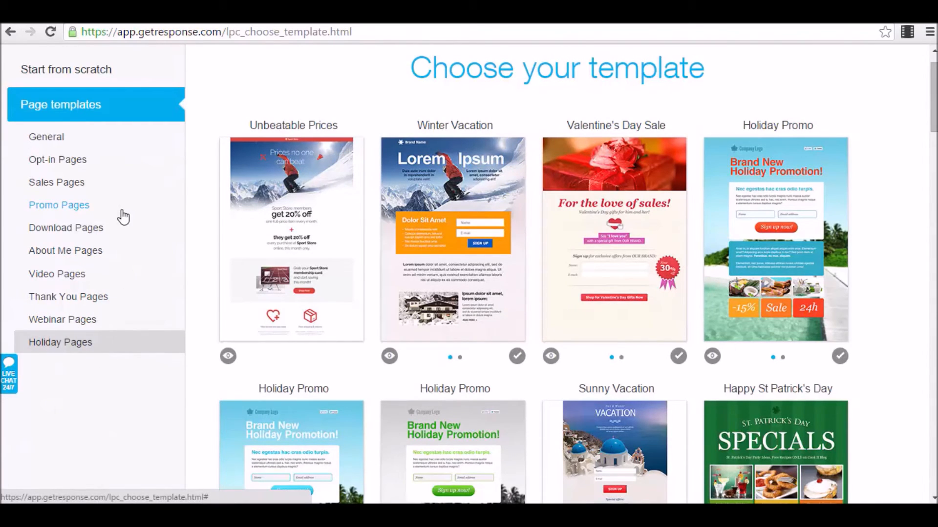
click(71, 168)
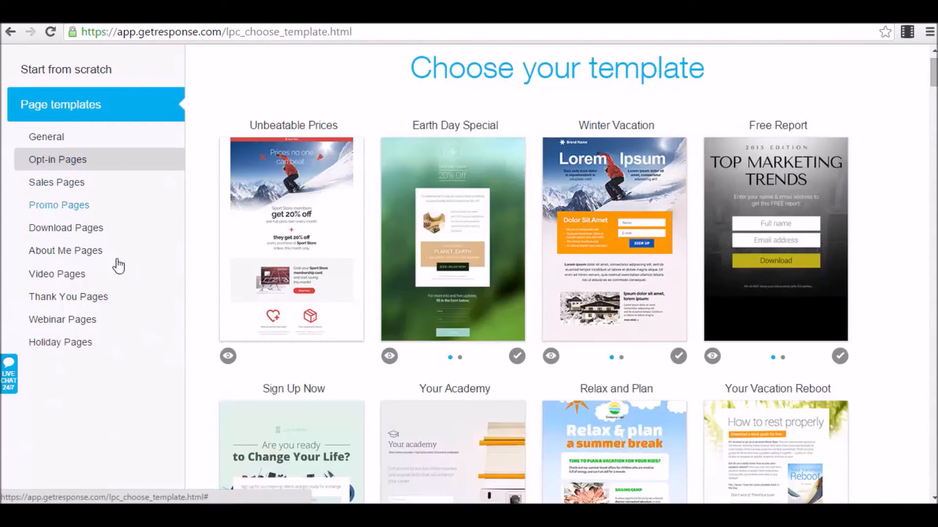
scroll(221, 195, down, 4)
scroll(222, 196, up, 3)
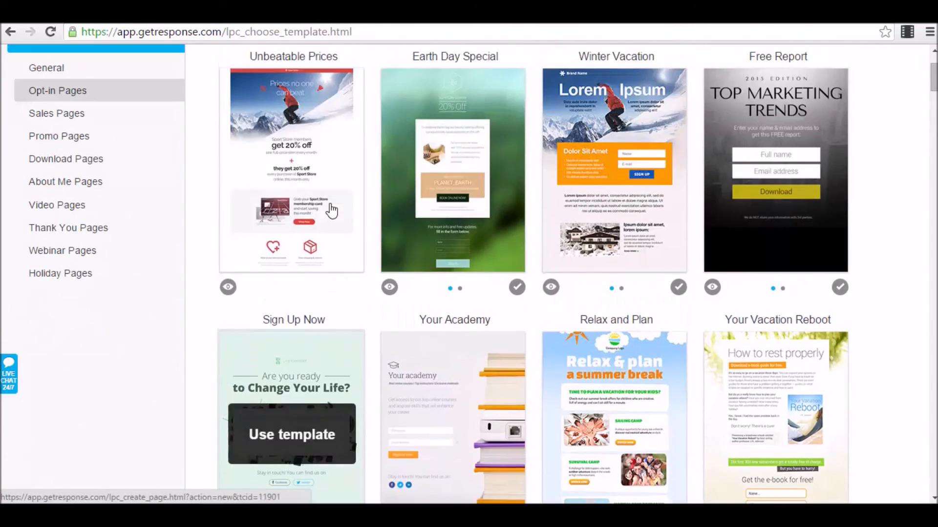
scroll(543, 202, down, 4)
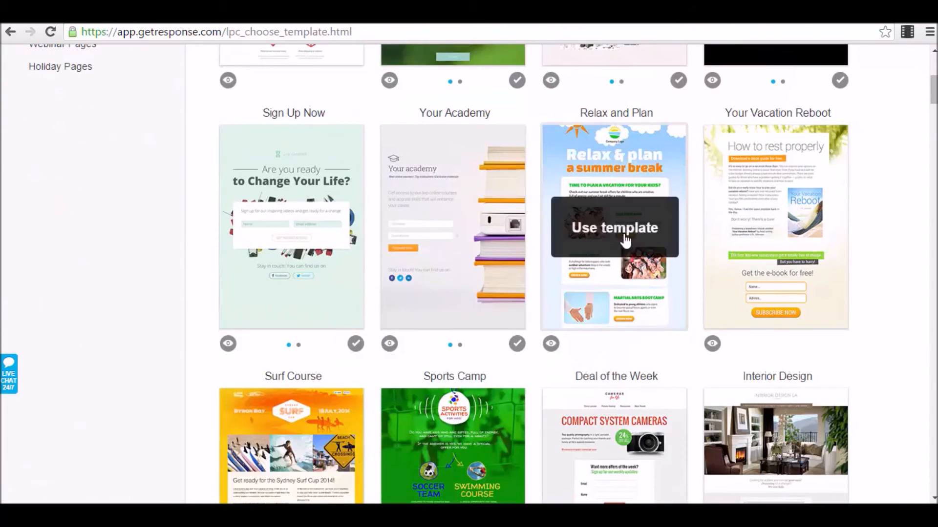
Build the page from Sign Up Now and select its 'Are you ready to Change Your Life?' headings.
click(300, 231)
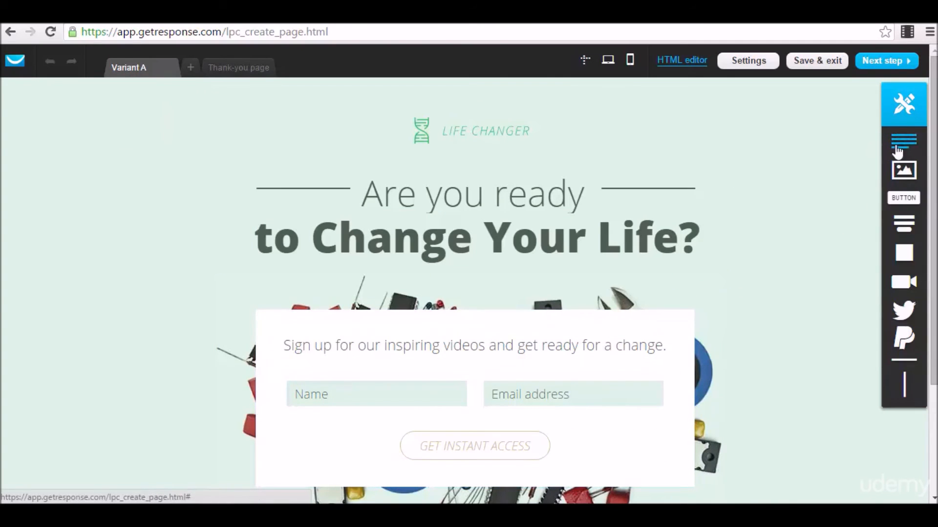
scroll(902, 146, down, 2)
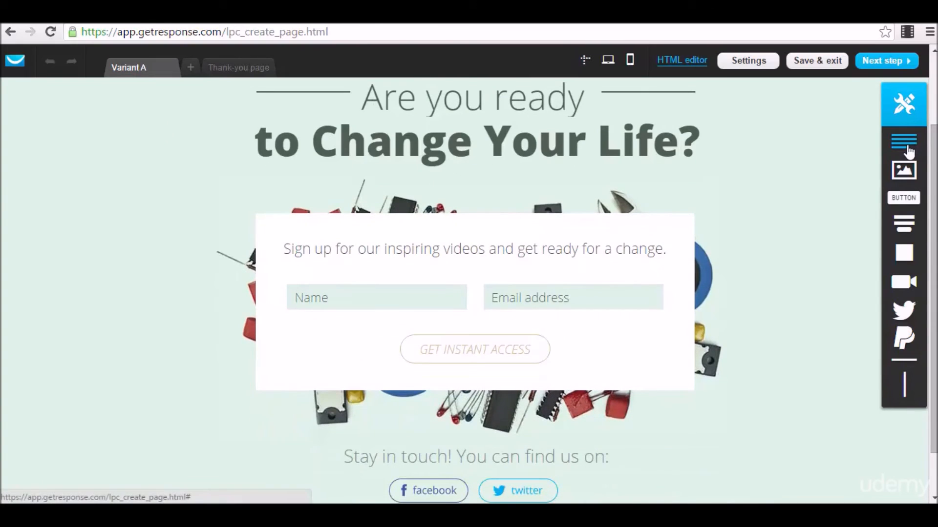
click(379, 101)
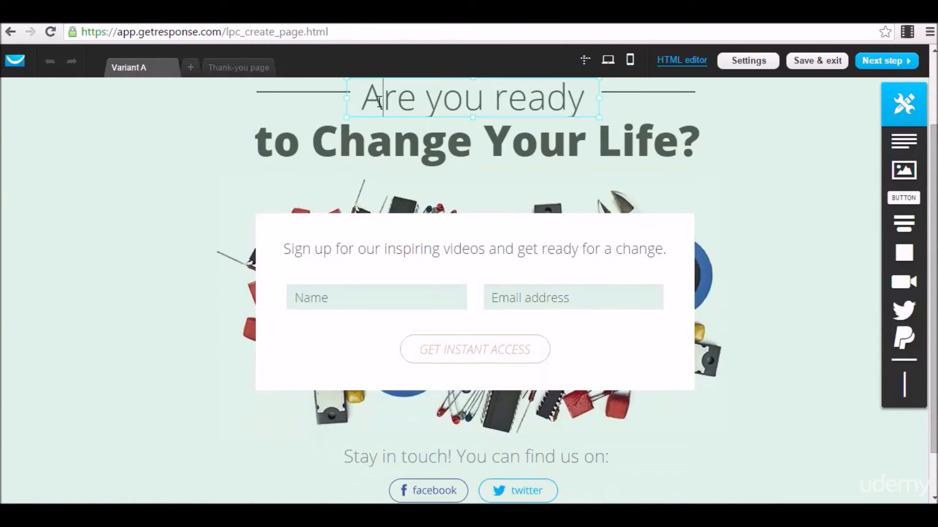
drag(359, 104, 594, 106)
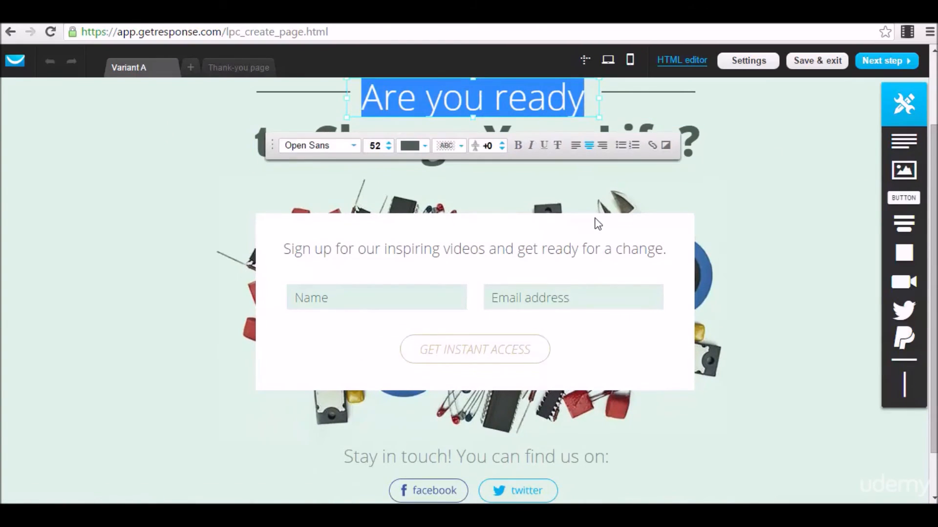
click(596, 223)
click(633, 146)
scroll(629, 184, down, 1)
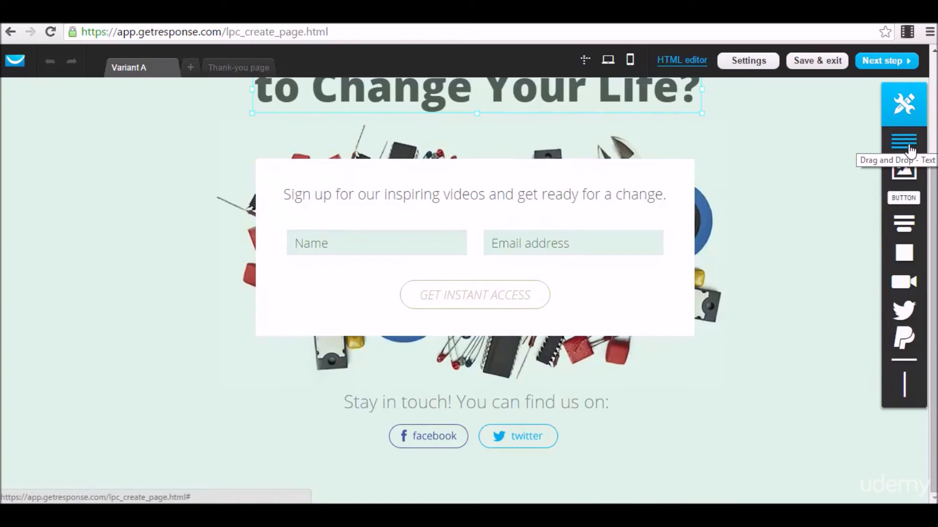
Add a text block right of the signup form with a button below it.
drag(907, 142, 812, 230)
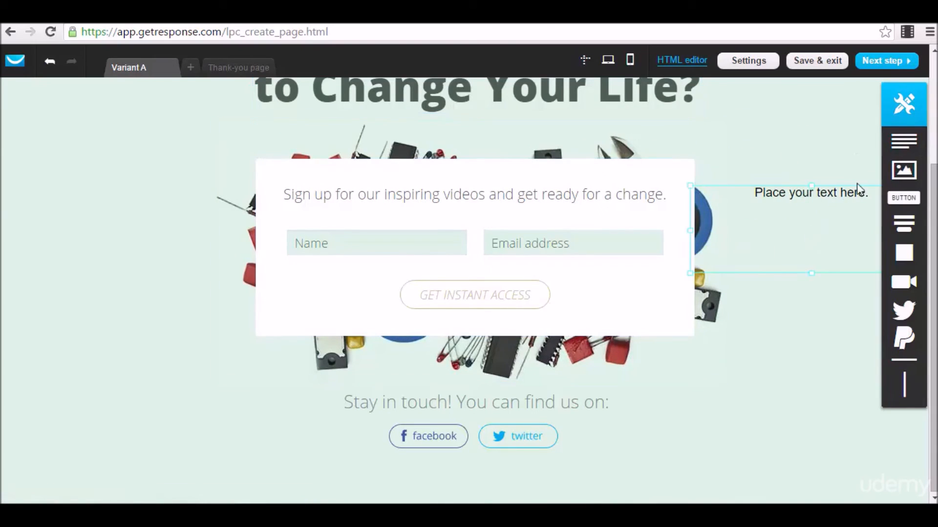
drag(903, 197, 793, 278)
click(825, 285)
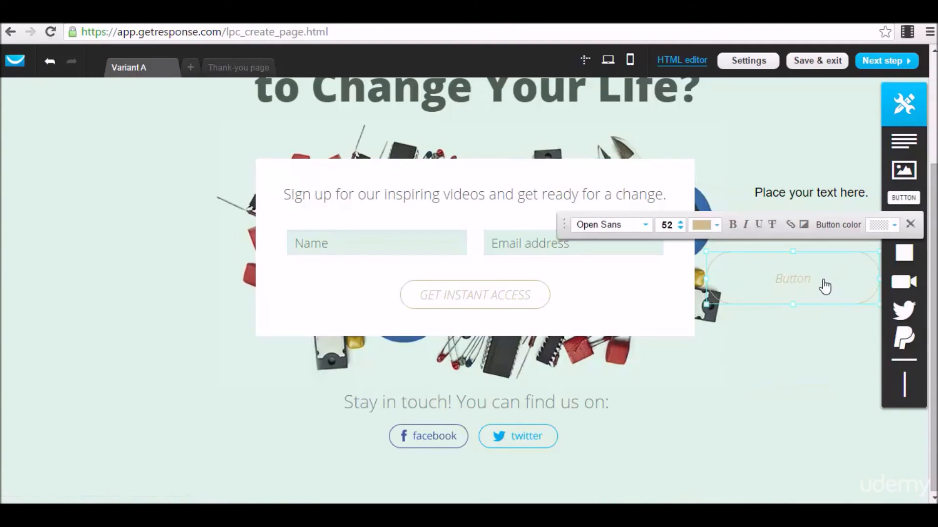
click(778, 318)
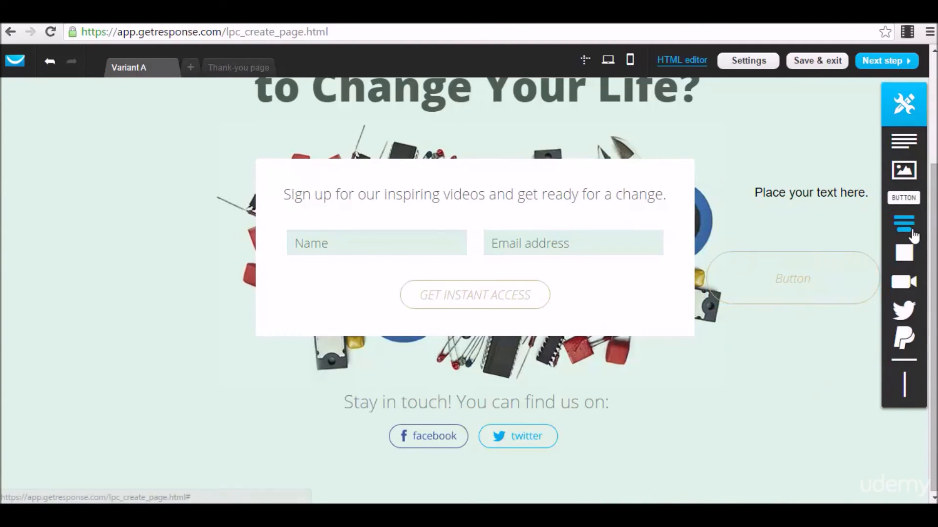
Add an empty box at top left and a video block at lower left, selecting its link.
drag(908, 264, 110, 183)
drag(904, 282, 119, 368)
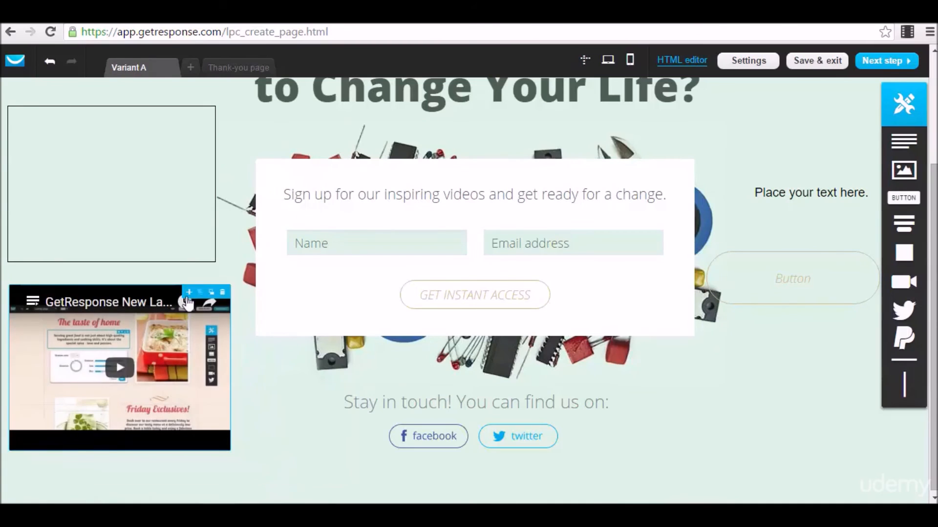
click(167, 359)
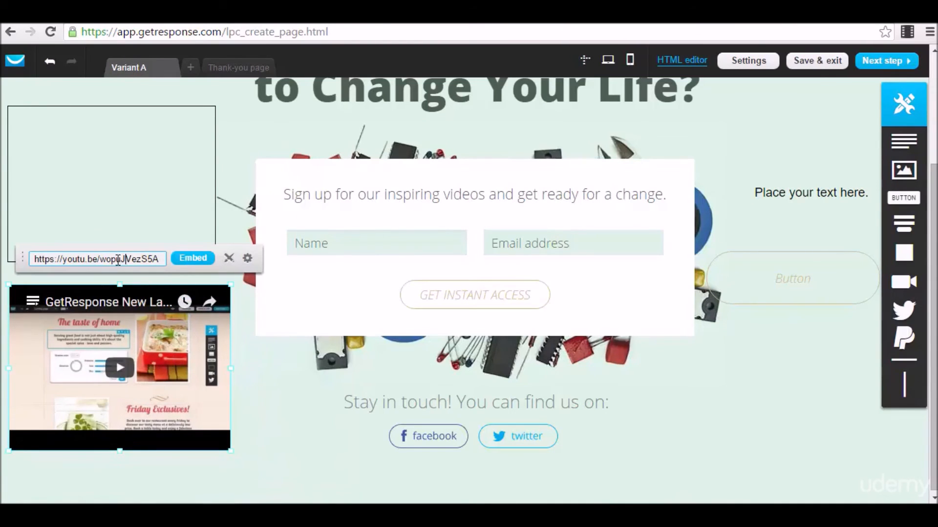
drag(35, 259, 159, 259)
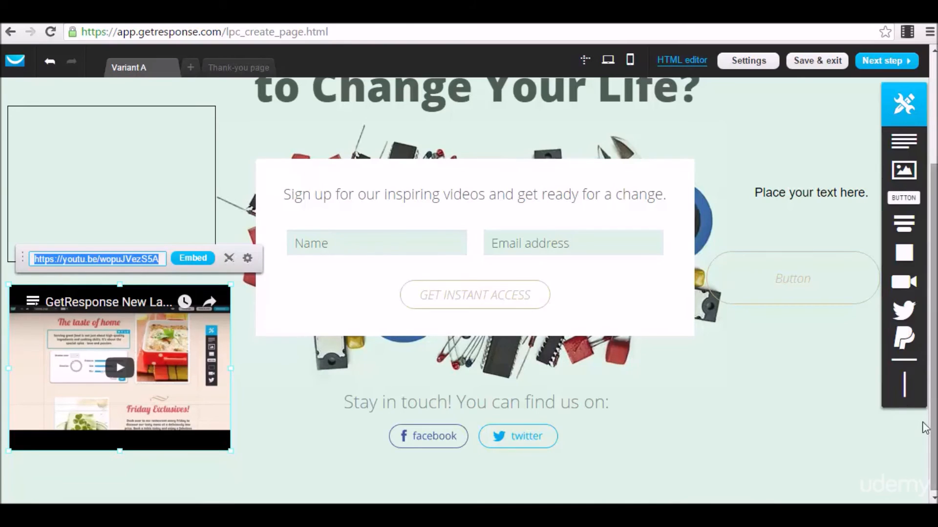
Add a PayPal Buy now! button below the right-hand button and continue to page settings.
mouse_move(905, 323)
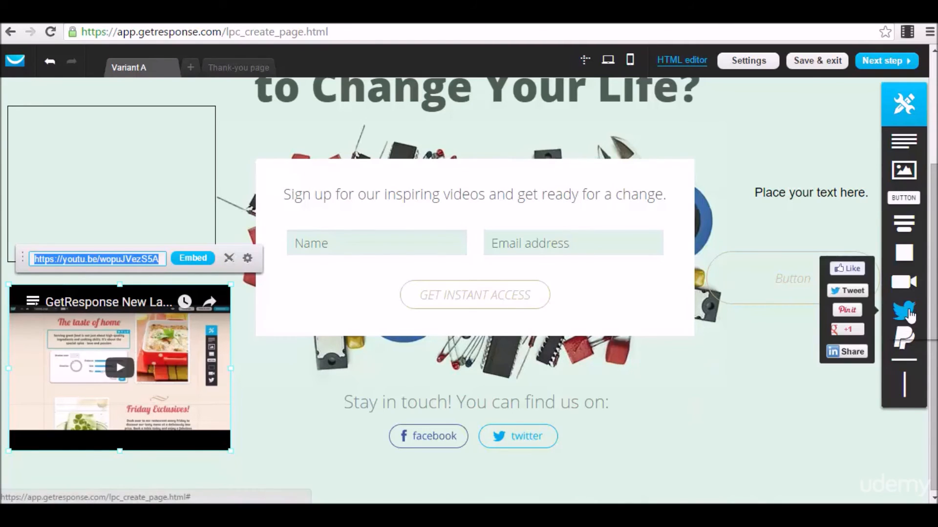
drag(908, 343, 733, 426)
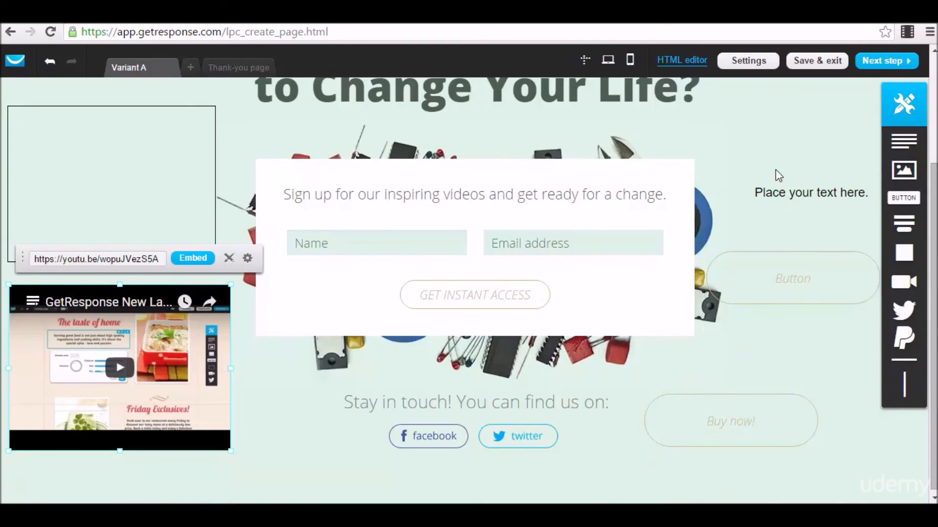
click(884, 62)
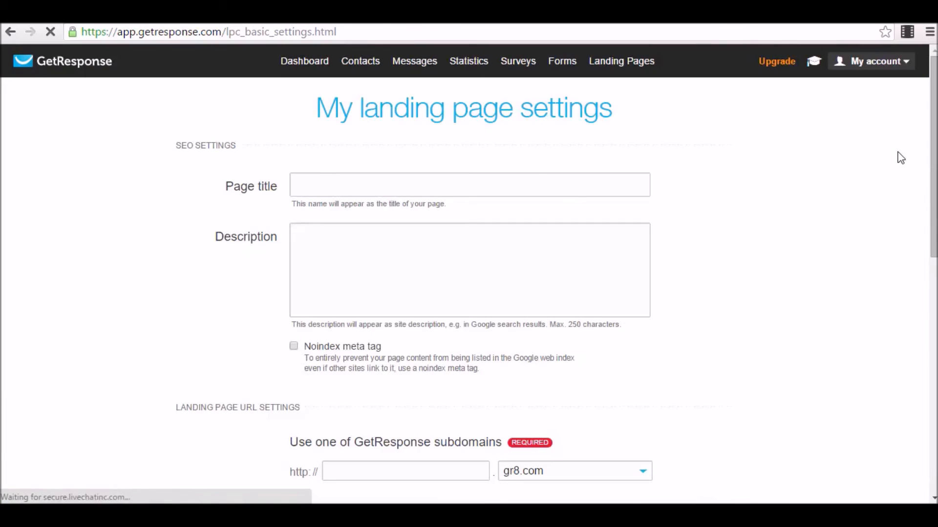
Enter 'Test 3' as the page title.
click(453, 180)
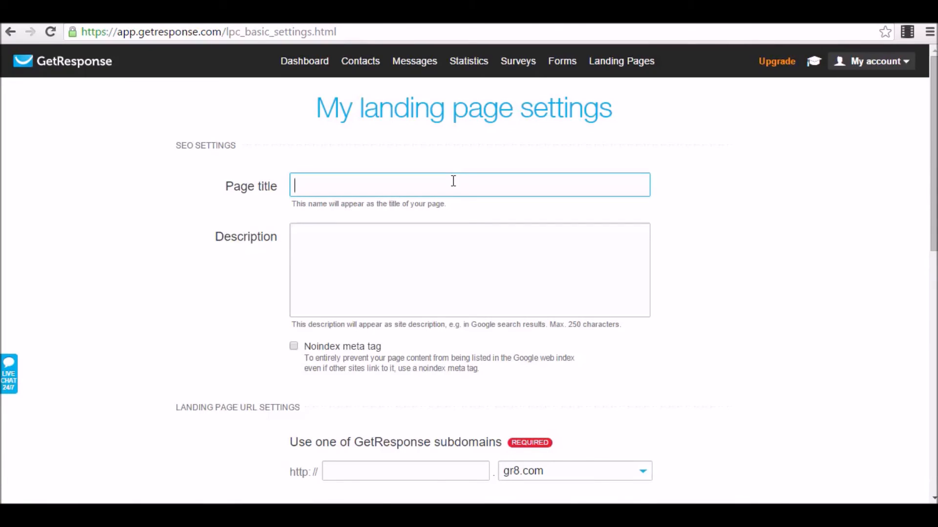
text(Test 3)
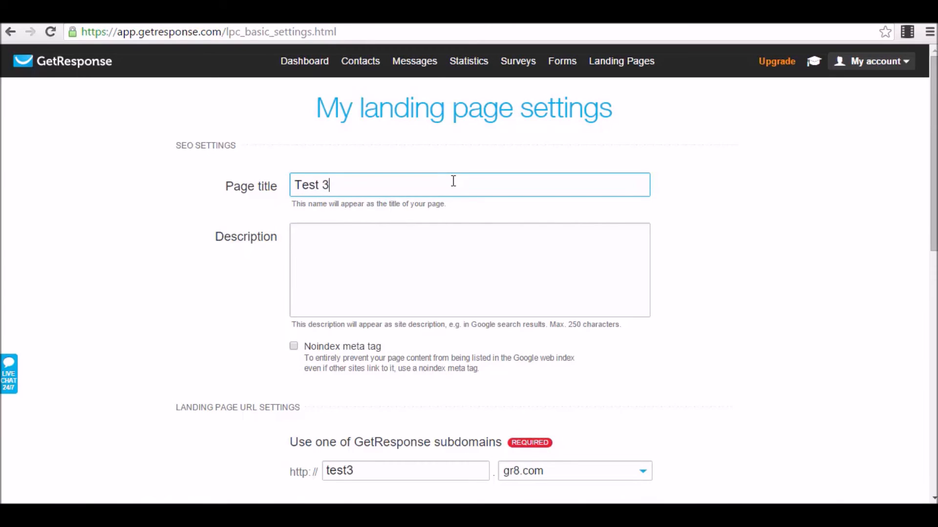
click(397, 300)
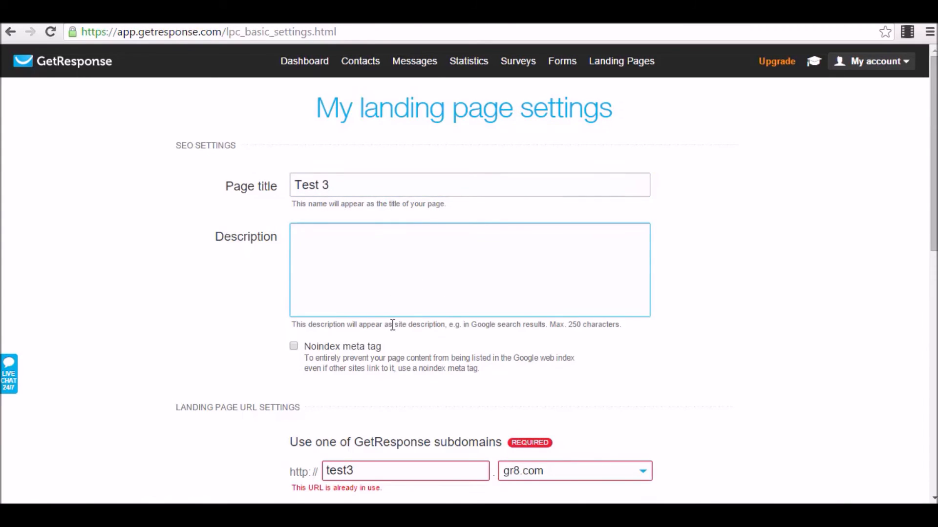
Set the page address to subdomain test3 on the subscribemenow.com domain.
scroll(372, 324, down, 3)
scroll(332, 292, down, 2)
click(386, 265)
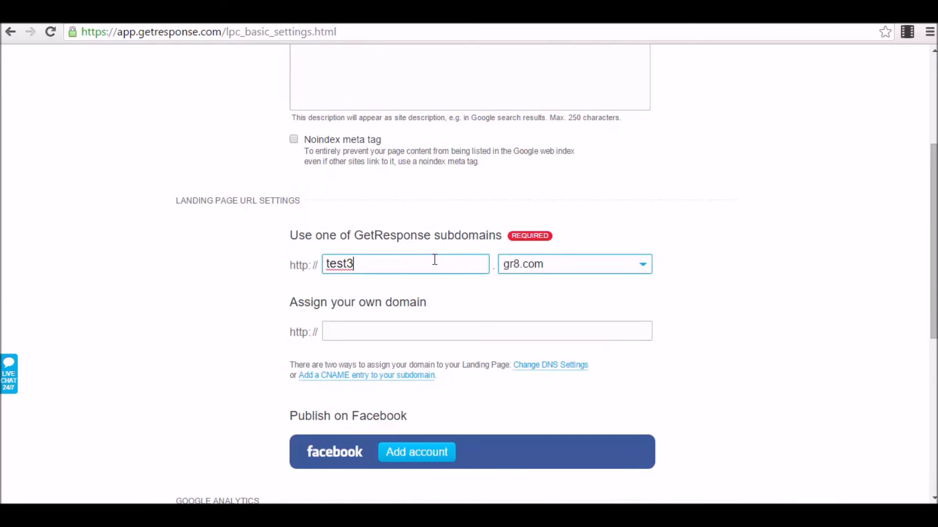
drag(403, 266, 503, 239)
click(521, 266)
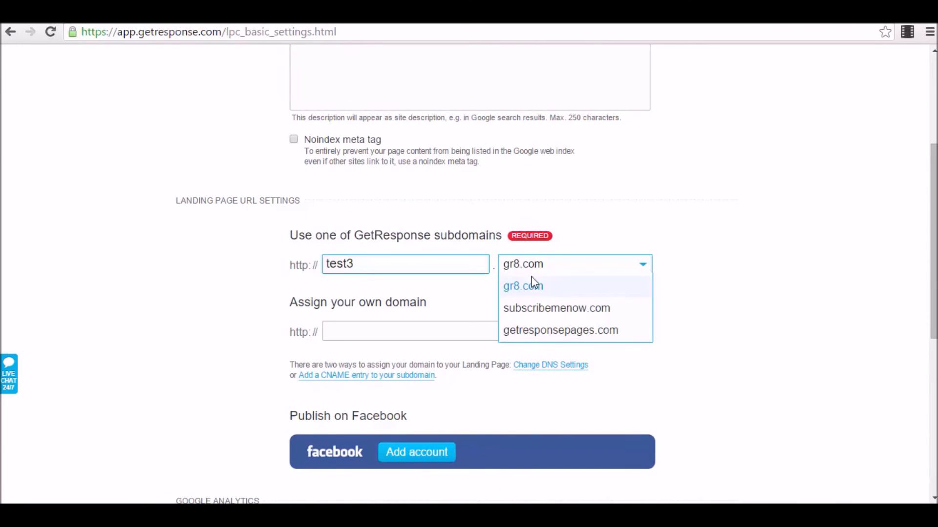
click(558, 312)
drag(410, 265, 121, 249)
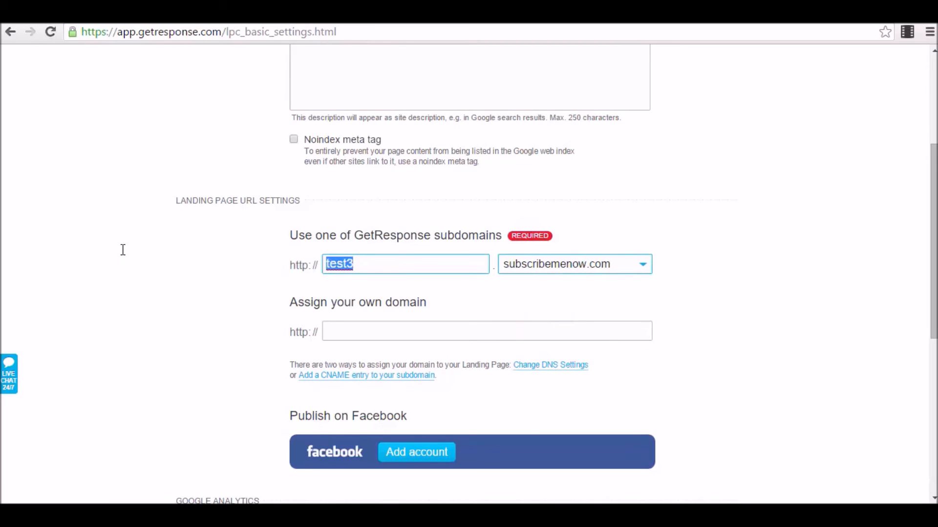
click(808, 301)
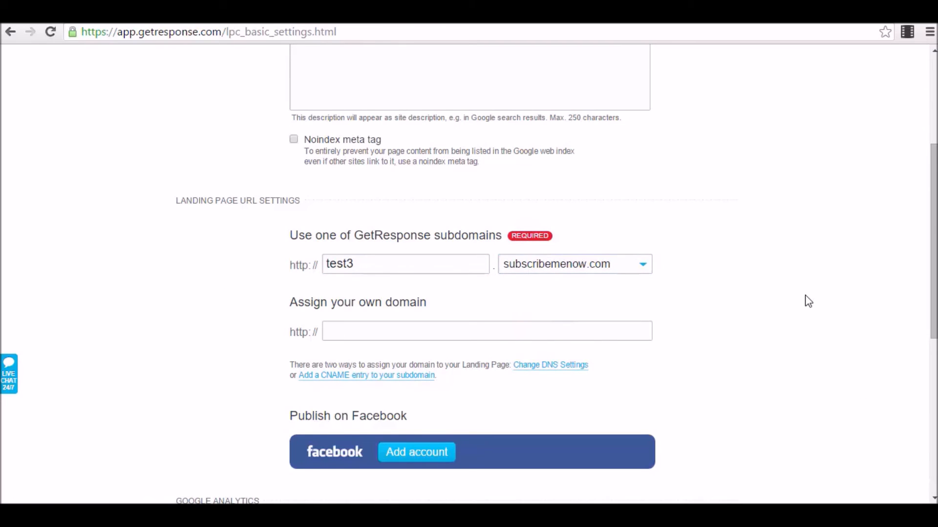
click(405, 260)
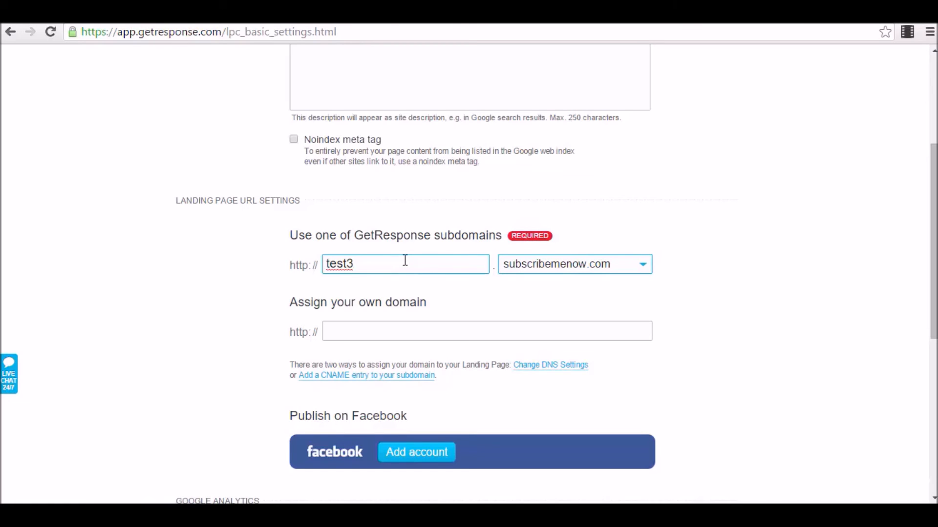
Assign the landing page to the contact_594922 campaign.
scroll(404, 260, down, 4)
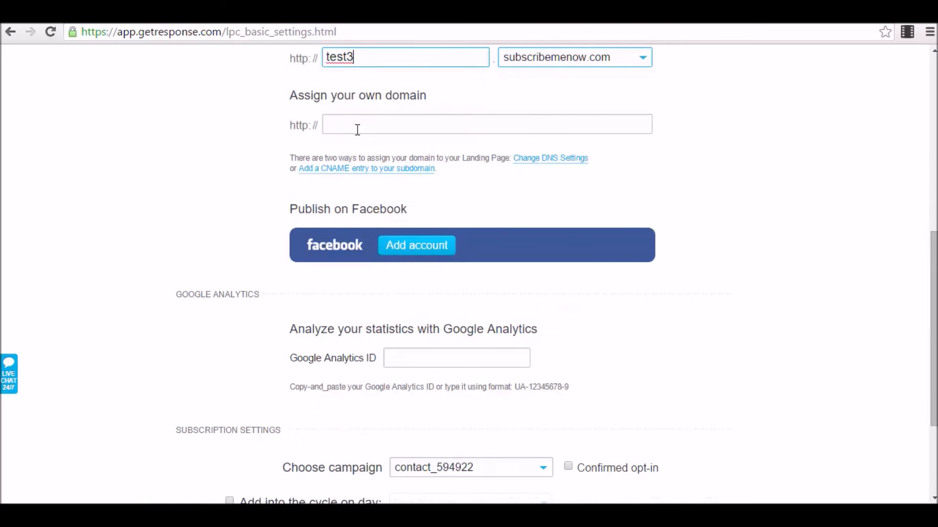
scroll(535, 195, down, 1)
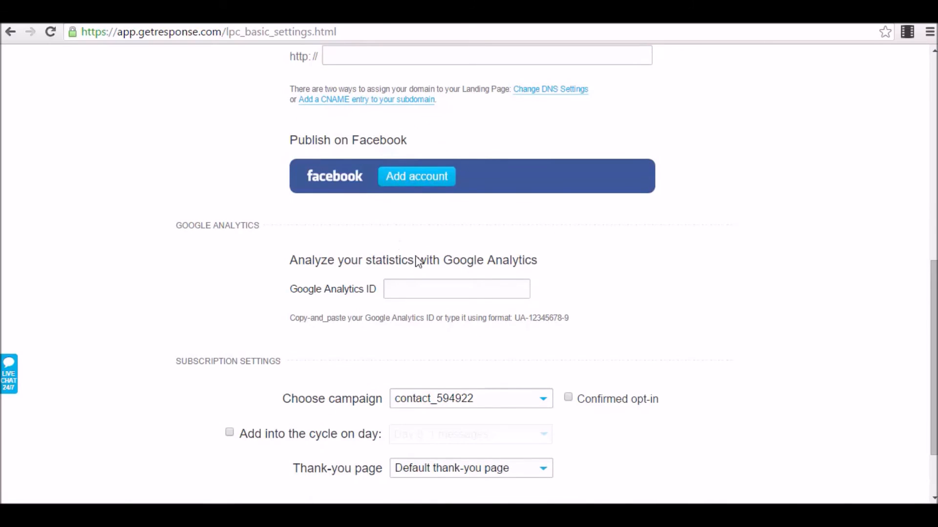
scroll(497, 270, down, 1)
click(412, 225)
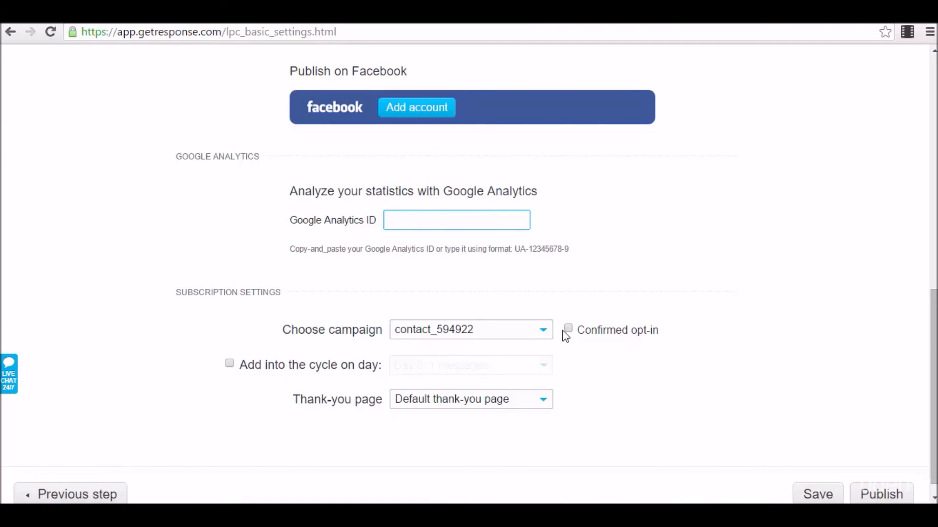
click(458, 337)
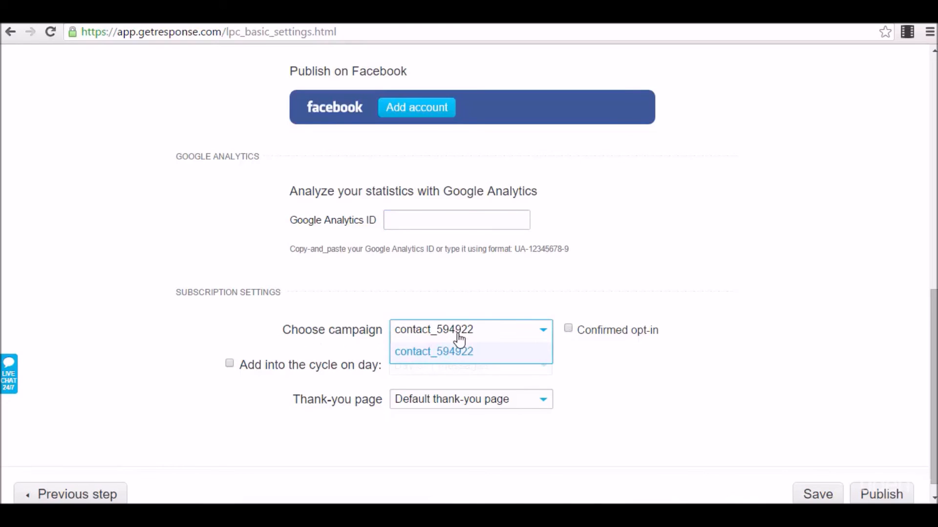
click(443, 352)
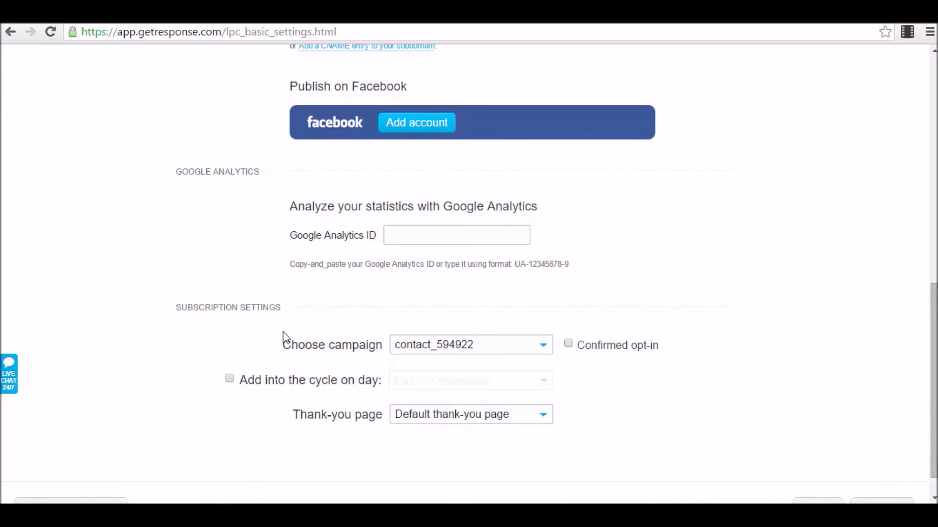
Leave adding to the cycle off, try publishing, then Save & exit at the one-published-page warning.
scroll(195, 363, down, 1)
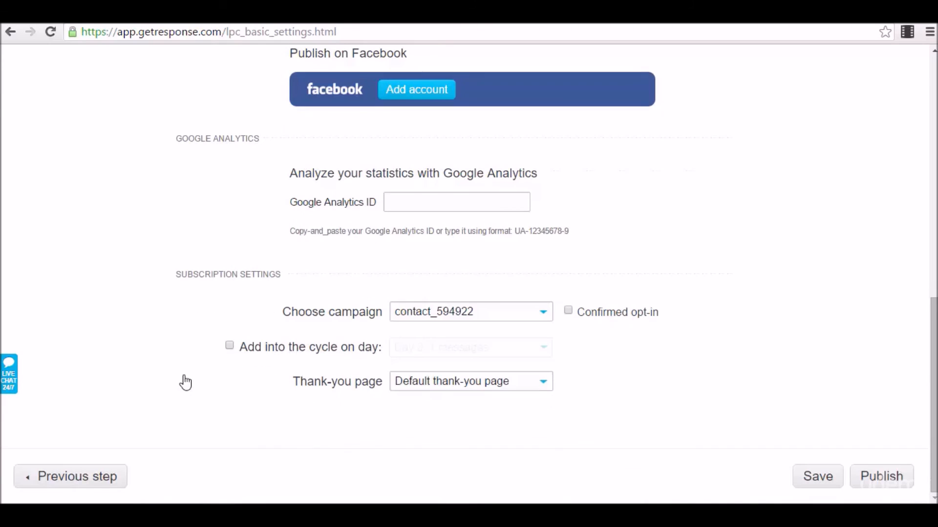
click(229, 346)
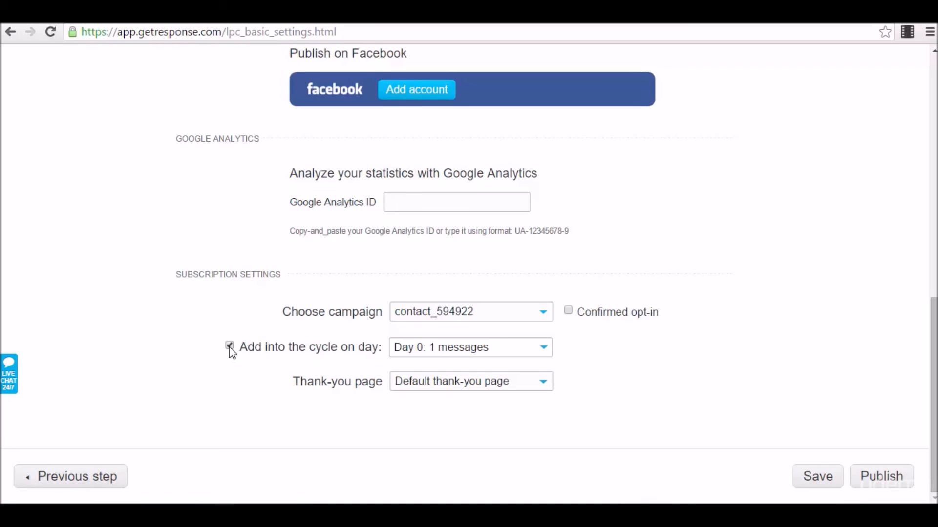
click(230, 347)
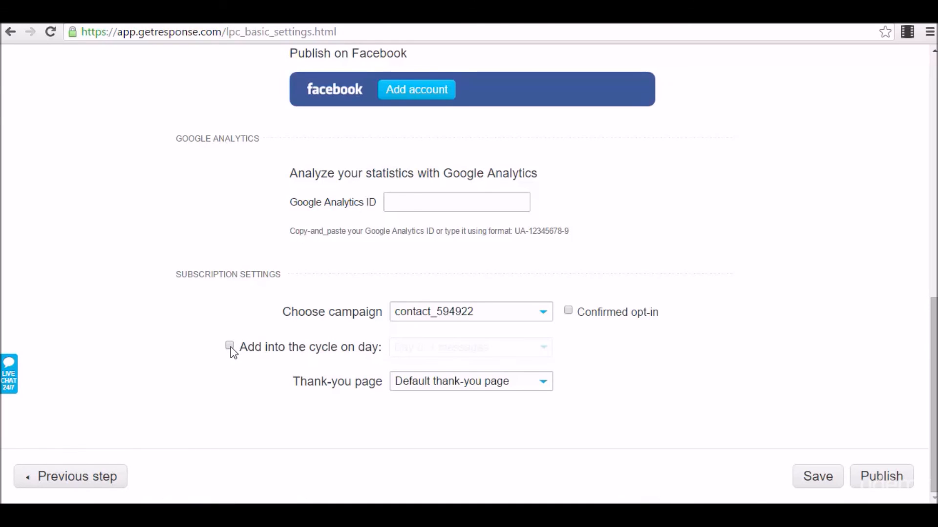
click(230, 347)
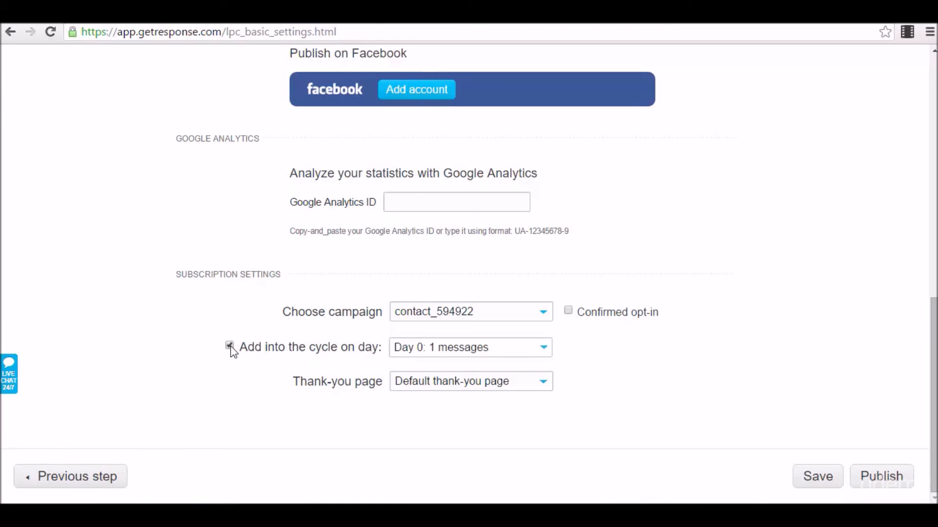
click(231, 346)
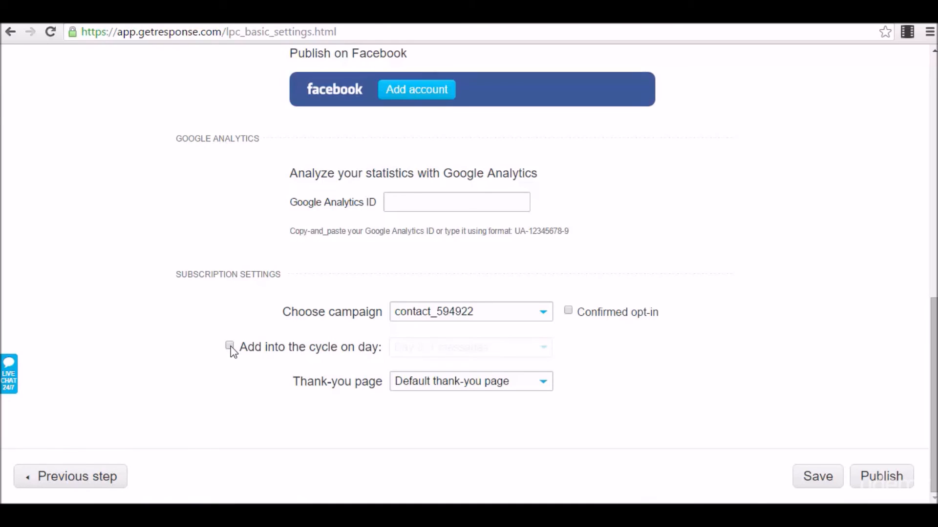
click(891, 481)
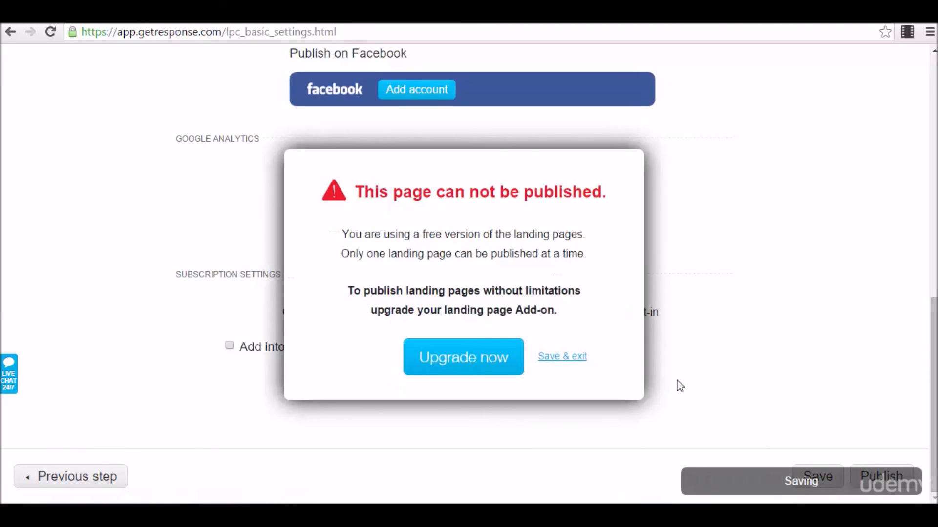
click(562, 357)
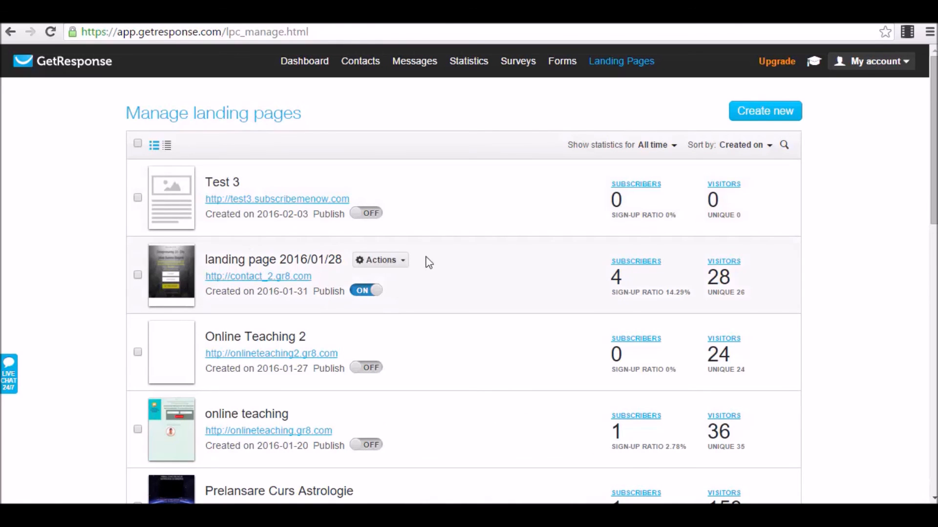
View landing page 2016/01/28 online, then go back to the landing page list.
click(400, 262)
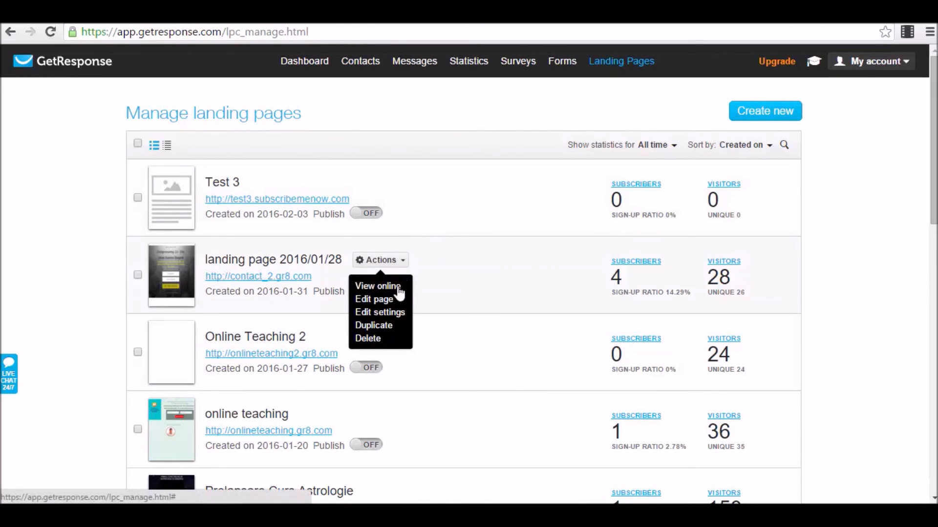
click(389, 293)
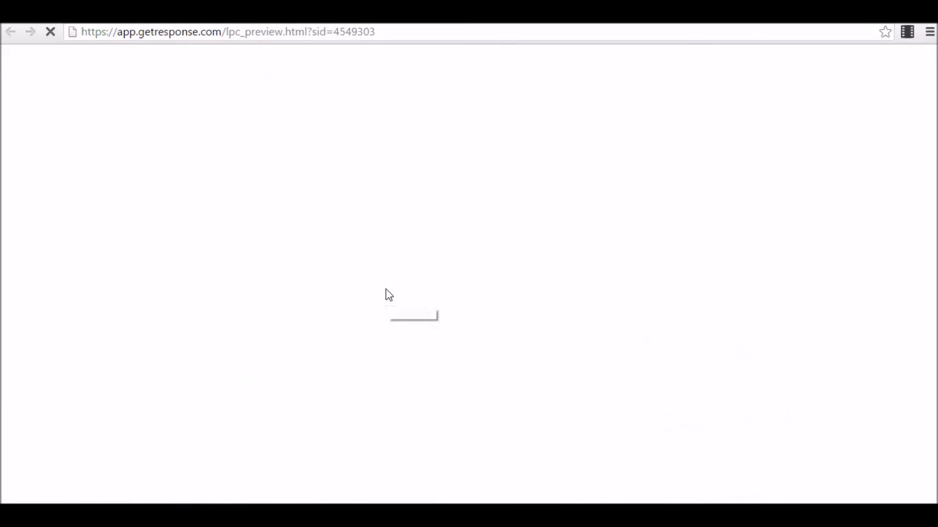
scroll(386, 290, down, 4)
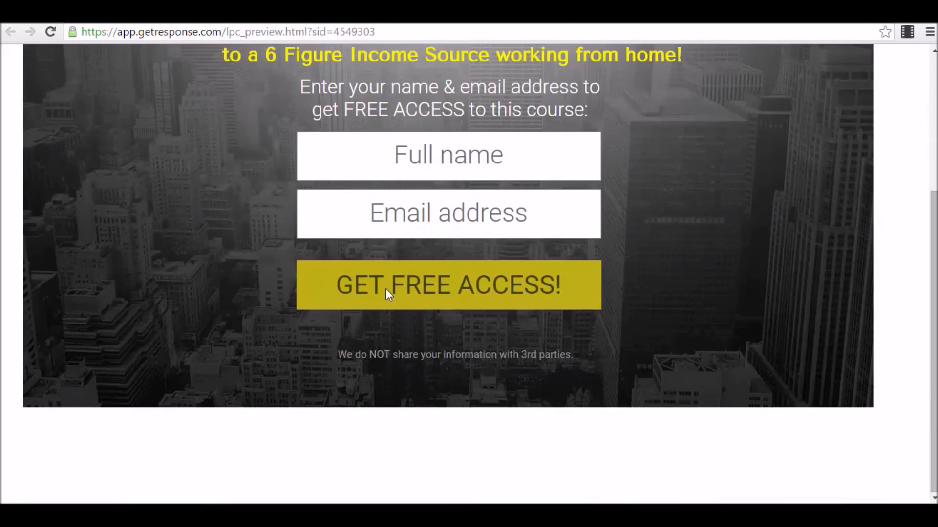
scroll(385, 327, up, 4)
scroll(466, 345, down, 3)
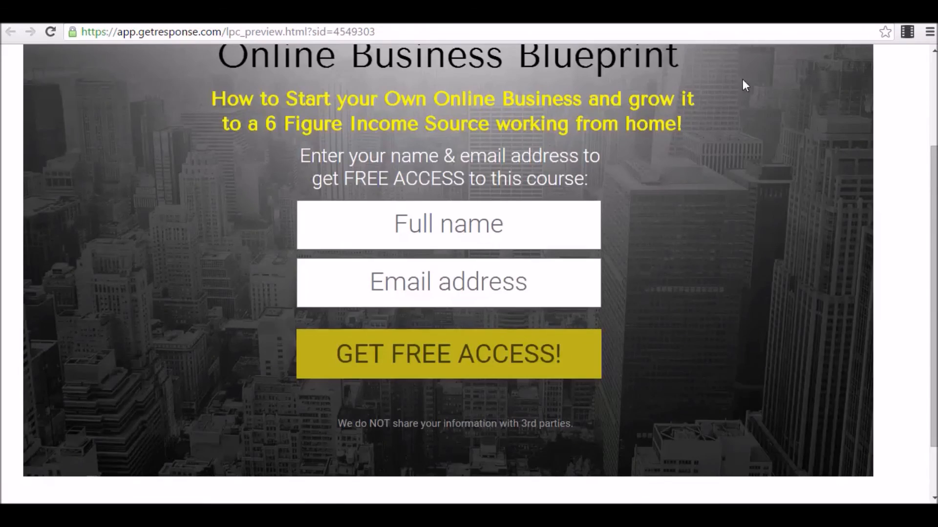
key(alt+Left)
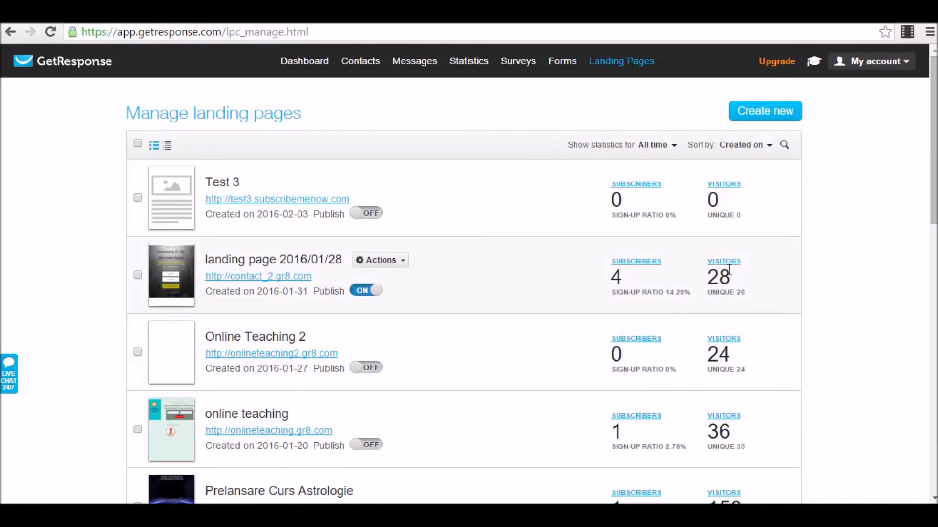